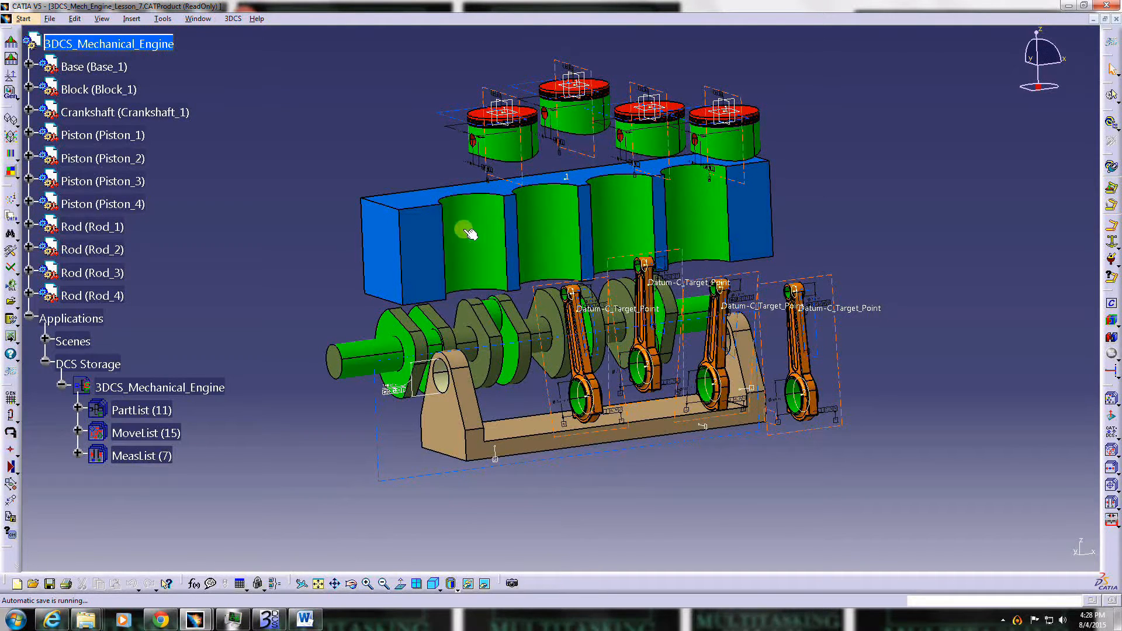
Expand the engine's move list, run Deviate on the built assembly, and return the parts to their separated positions.
click(78, 432)
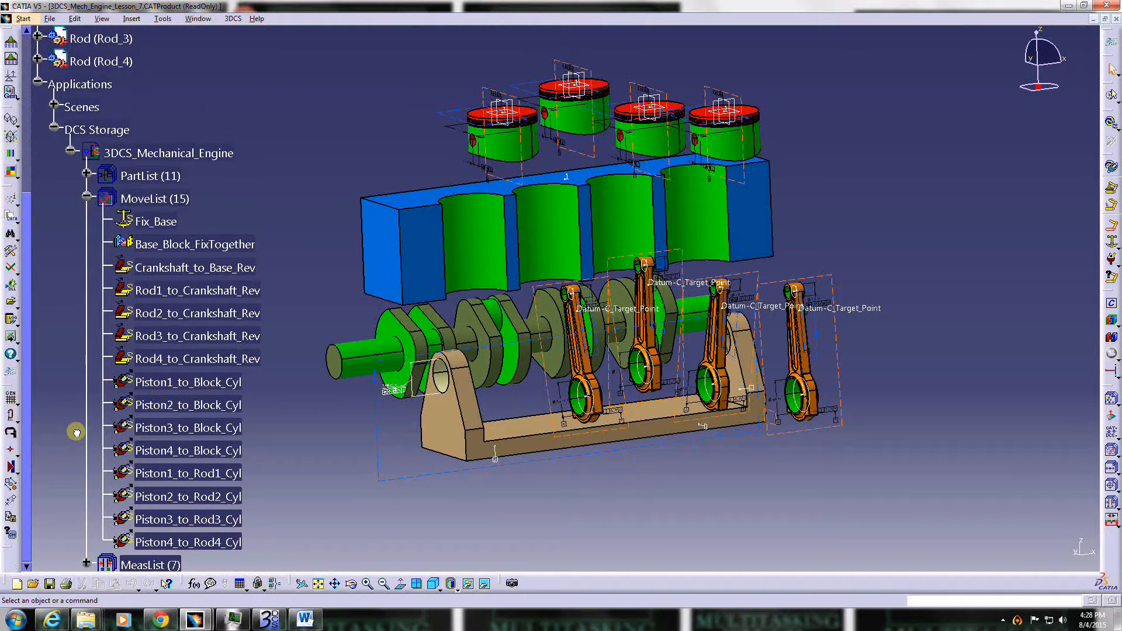
click(1112, 321)
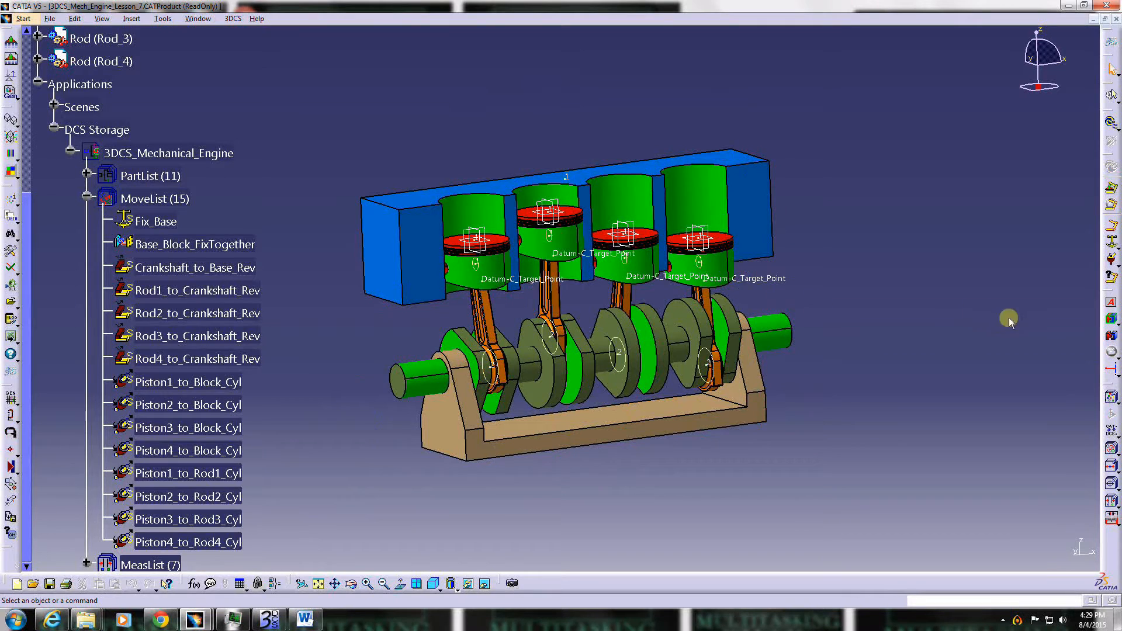
click(1112, 93)
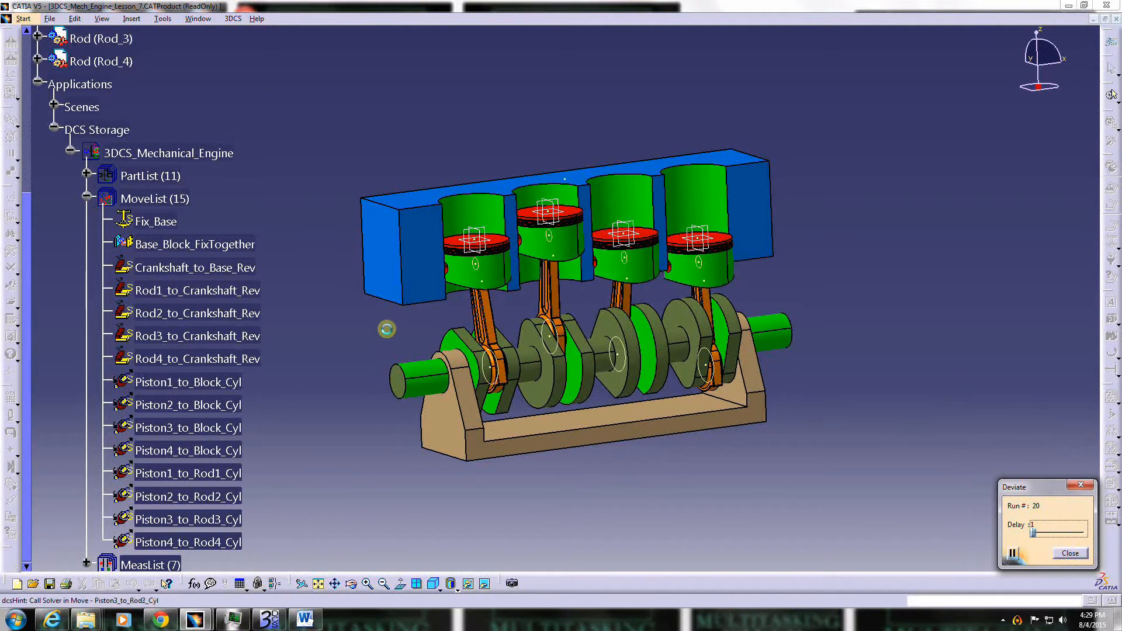
click(1069, 552)
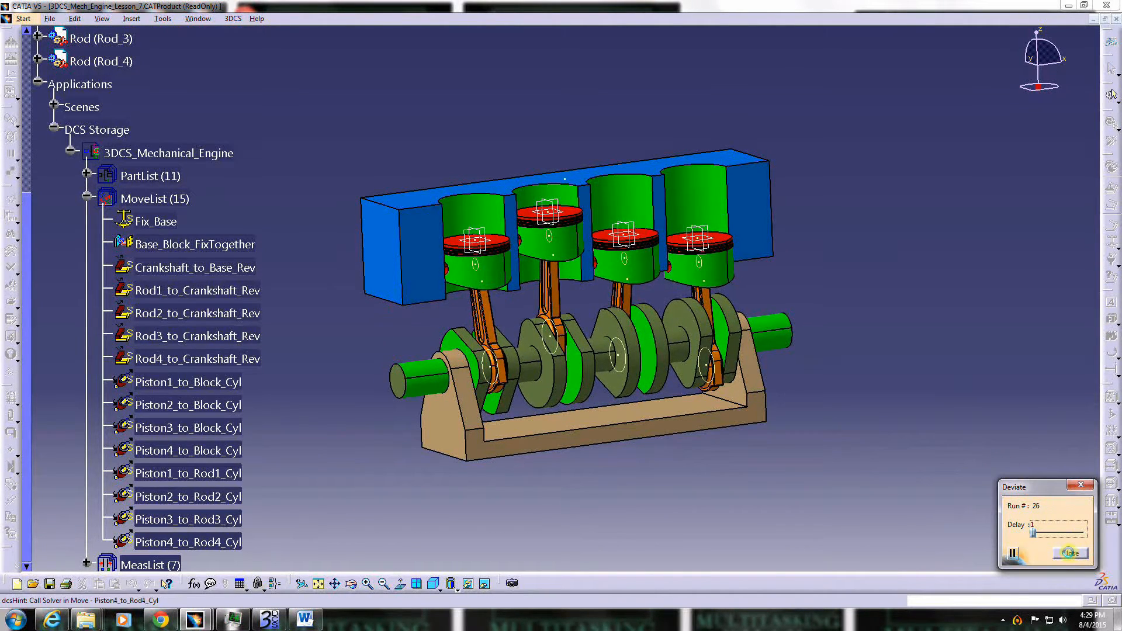
click(1112, 303)
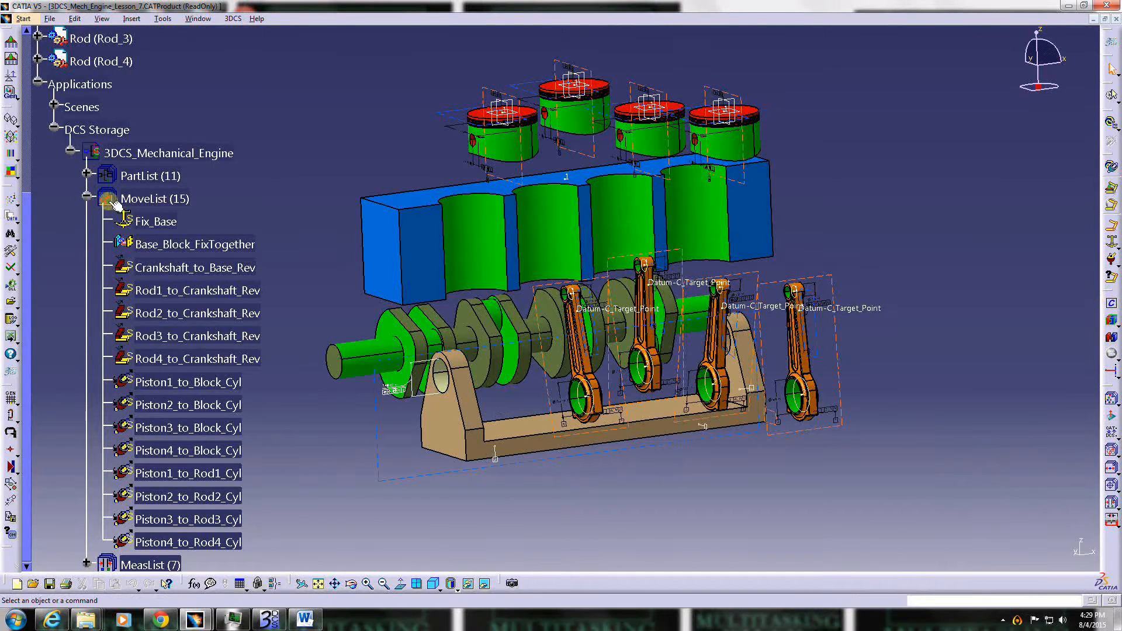
Make a DCS Quick Copy of the Crankshaft_to_Base_Rev move.
click(174, 246)
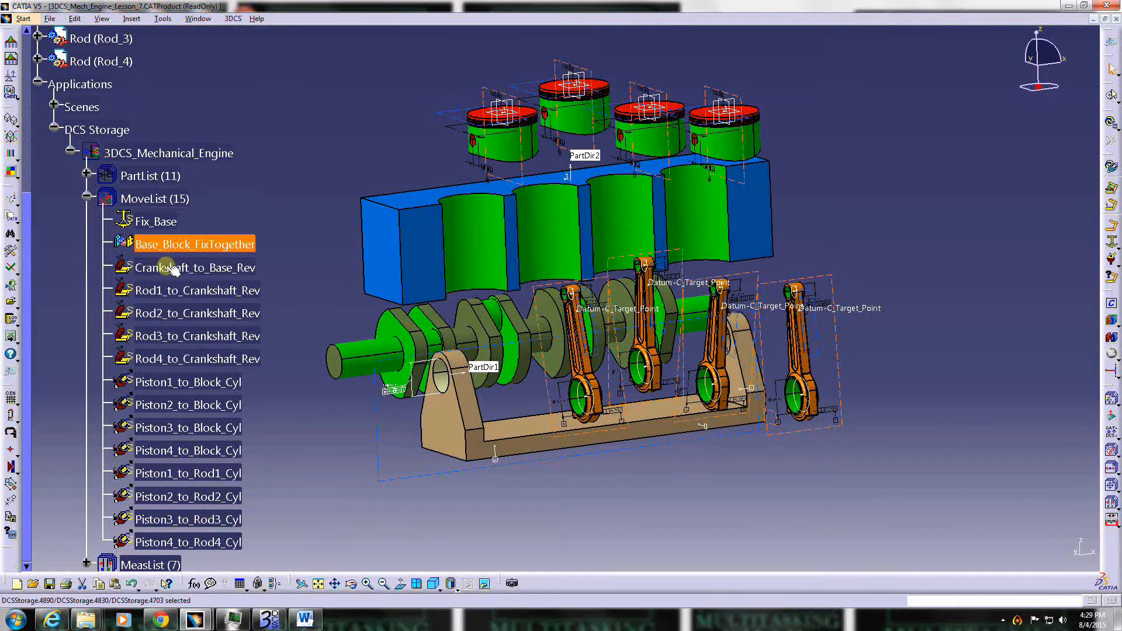
click(174, 268)
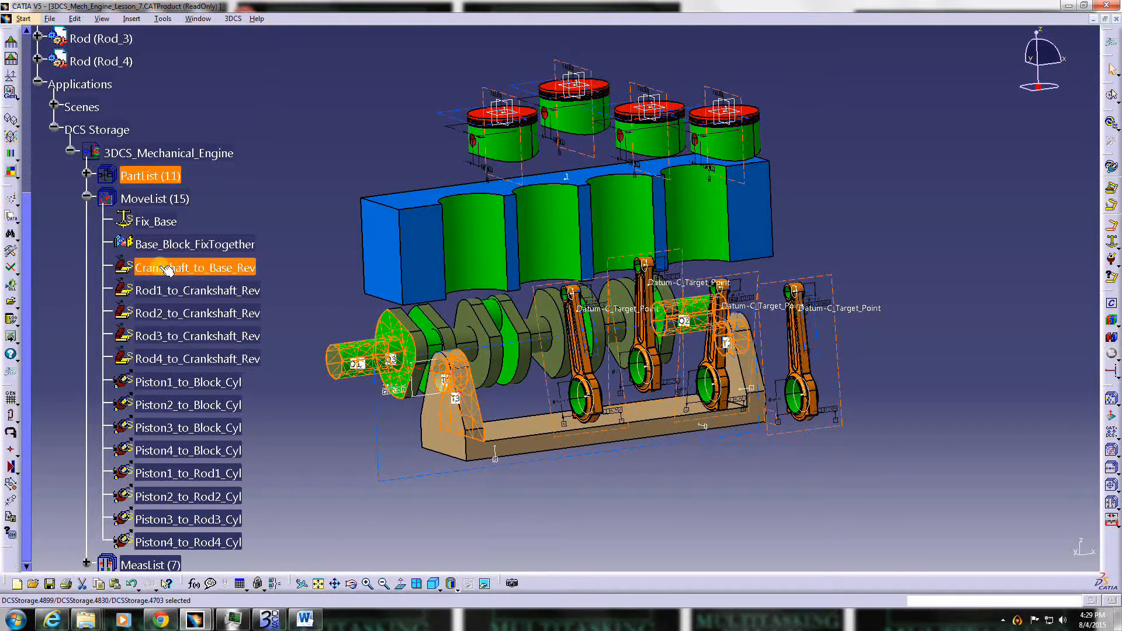
right_click(194, 269)
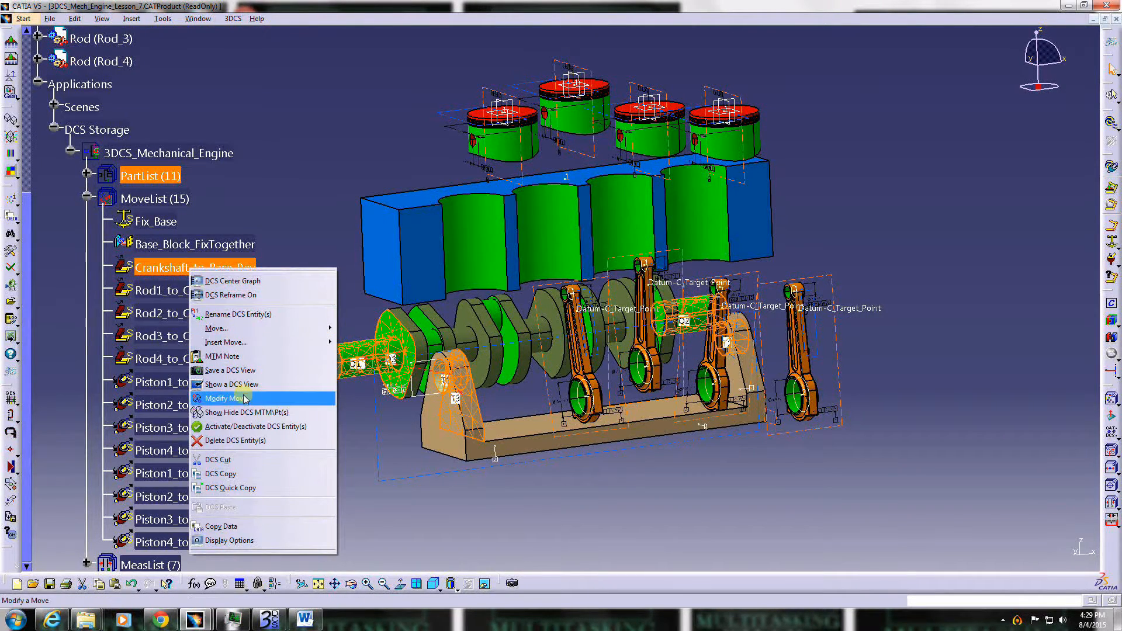
click(241, 488)
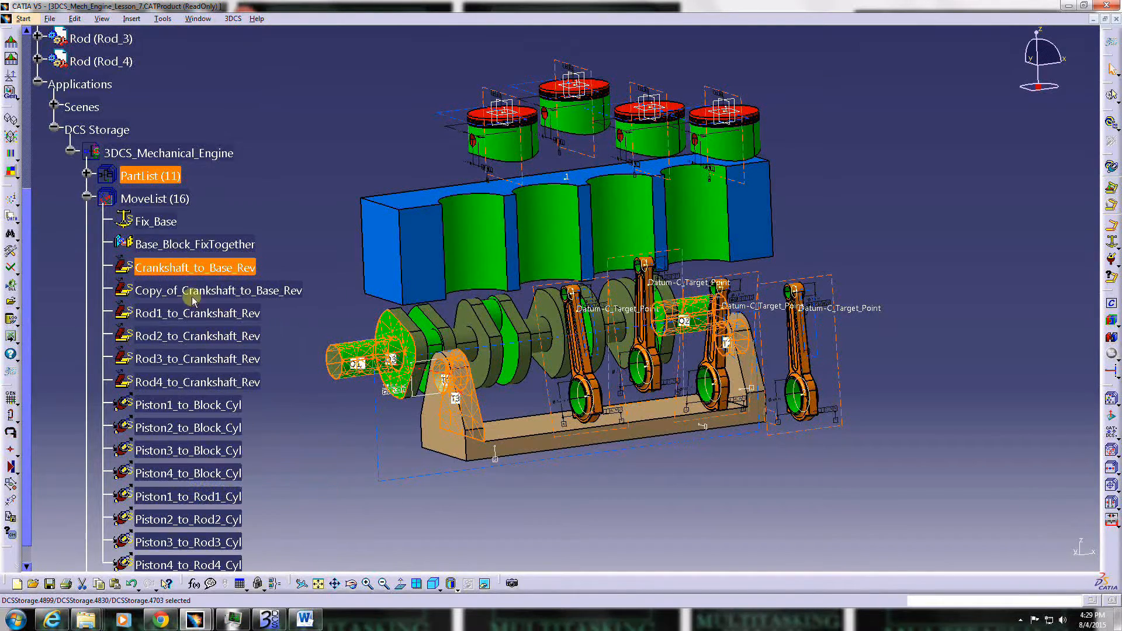
Convert the copied crankshaft move to a Motion move of type Rotate Comp with 36 steps from 0deg to 350deg.
double_click(187, 290)
click(878, 337)
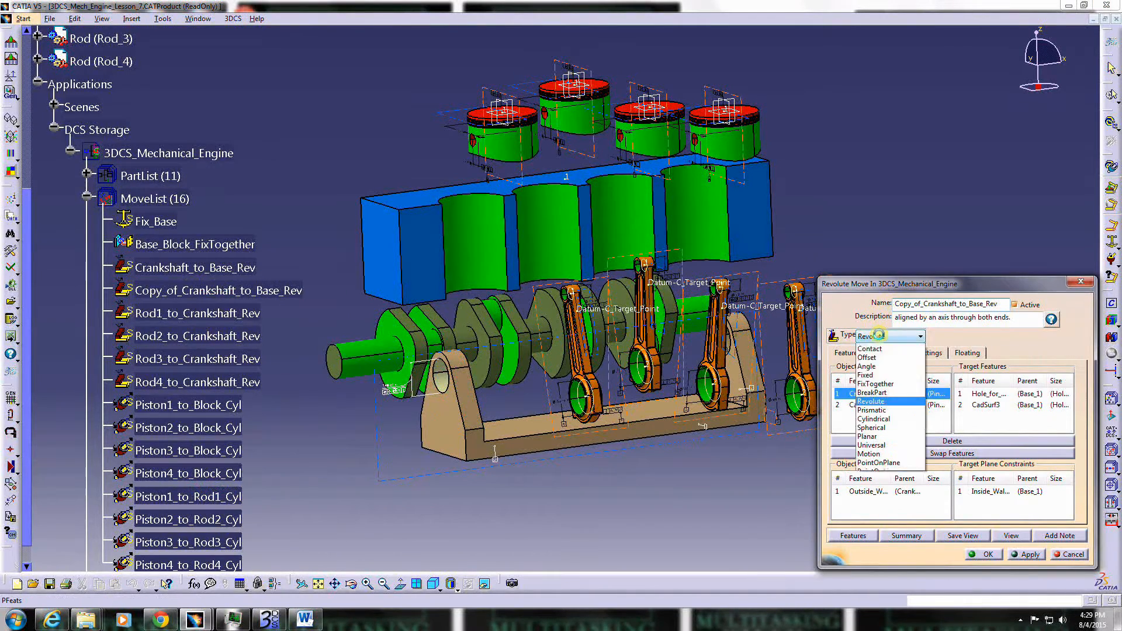
click(882, 462)
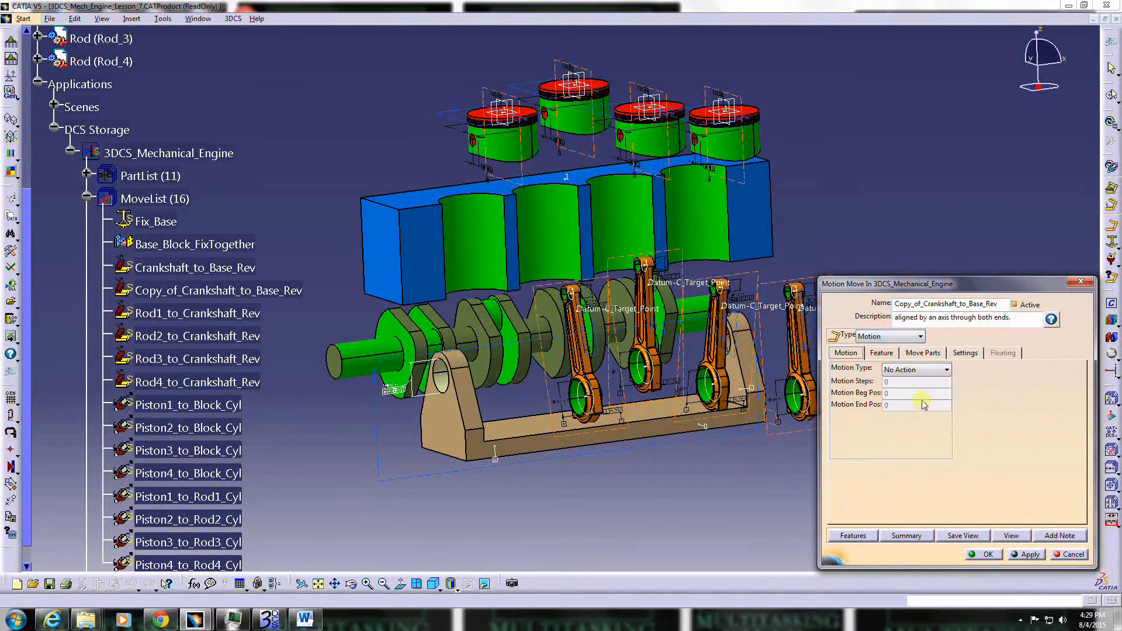
click(917, 369)
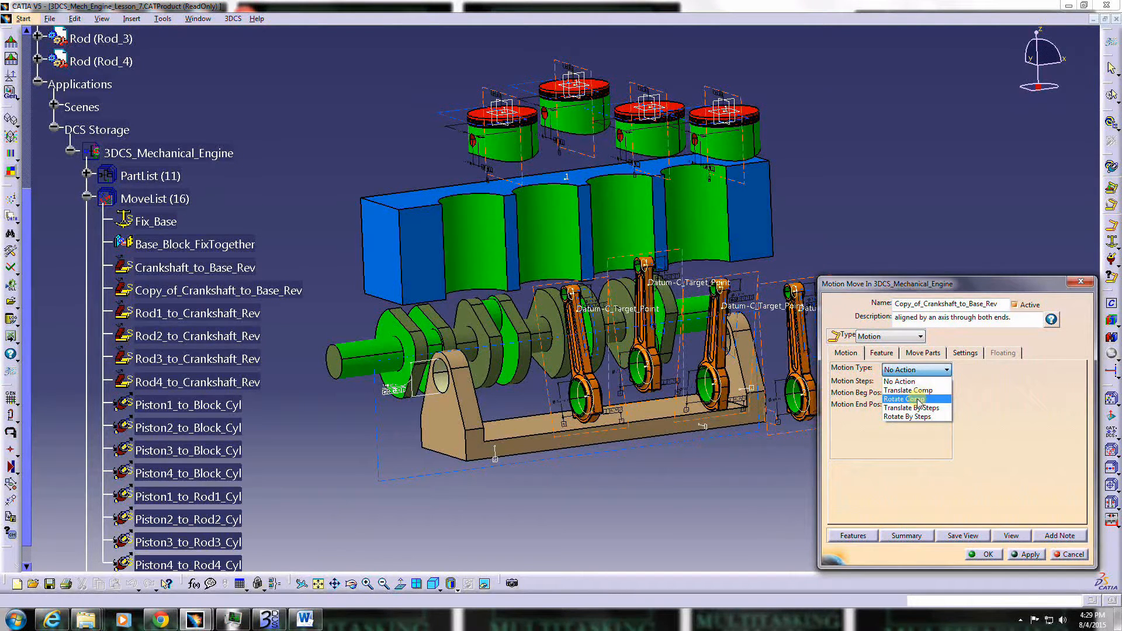
click(916, 397)
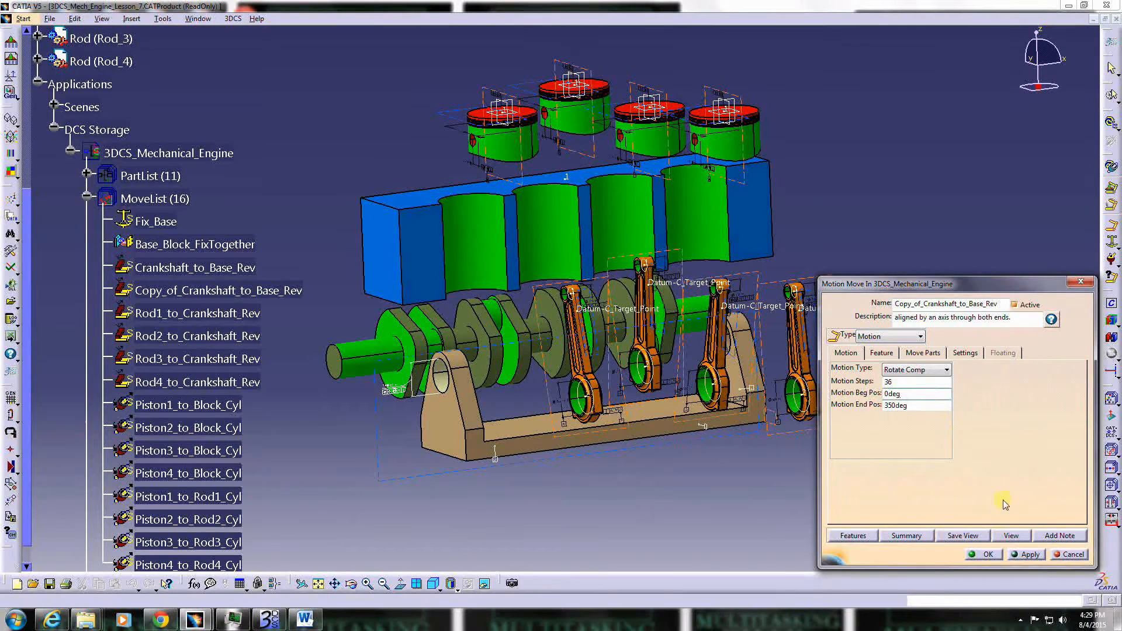
click(987, 554)
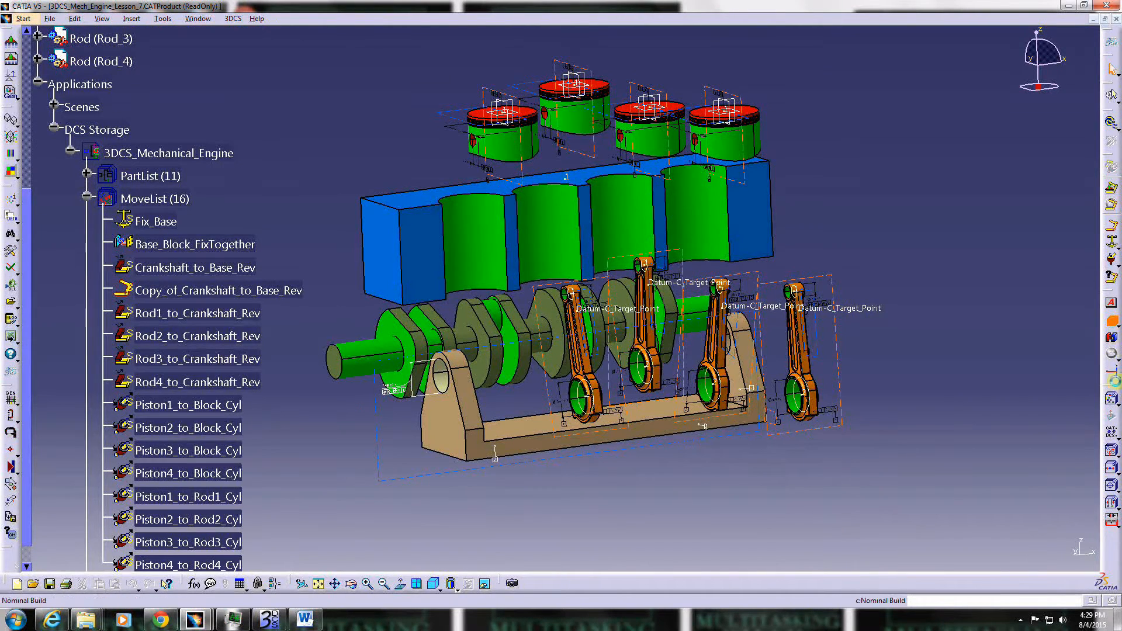
Run Deviate to animate the engine's crankshaft rotation, and close the engine product without saving.
click(1114, 377)
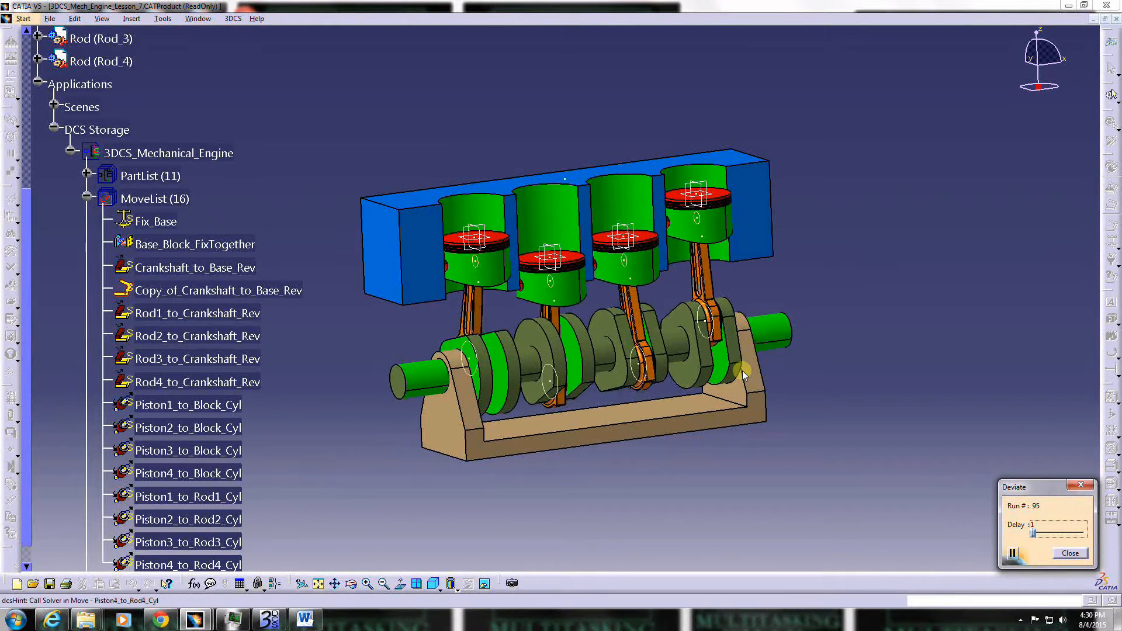
click(1078, 554)
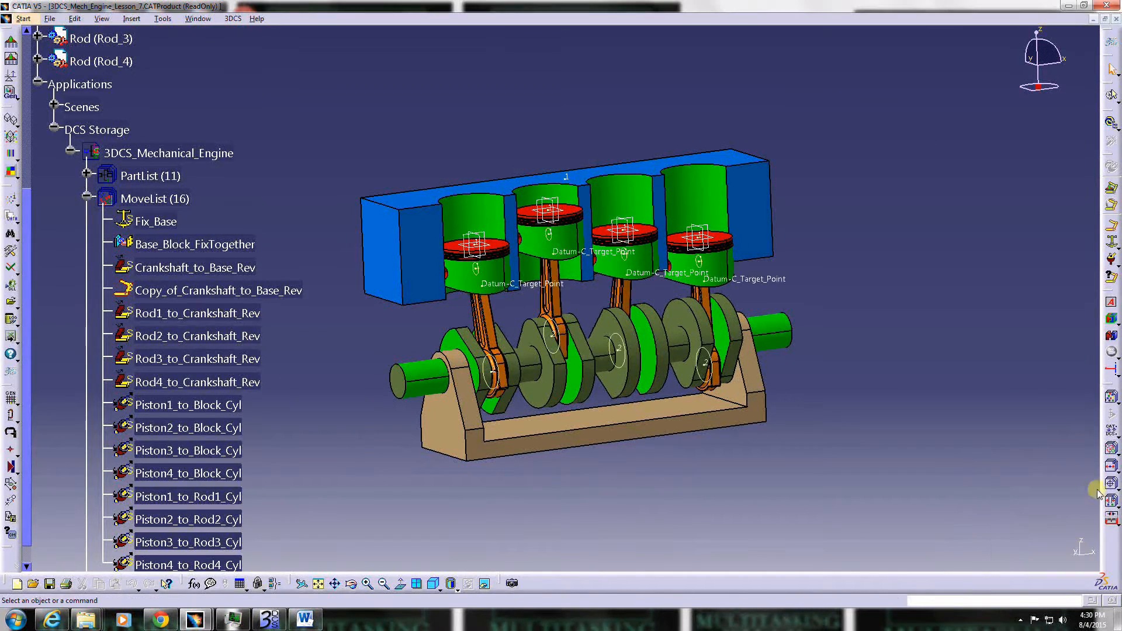
click(1116, 19)
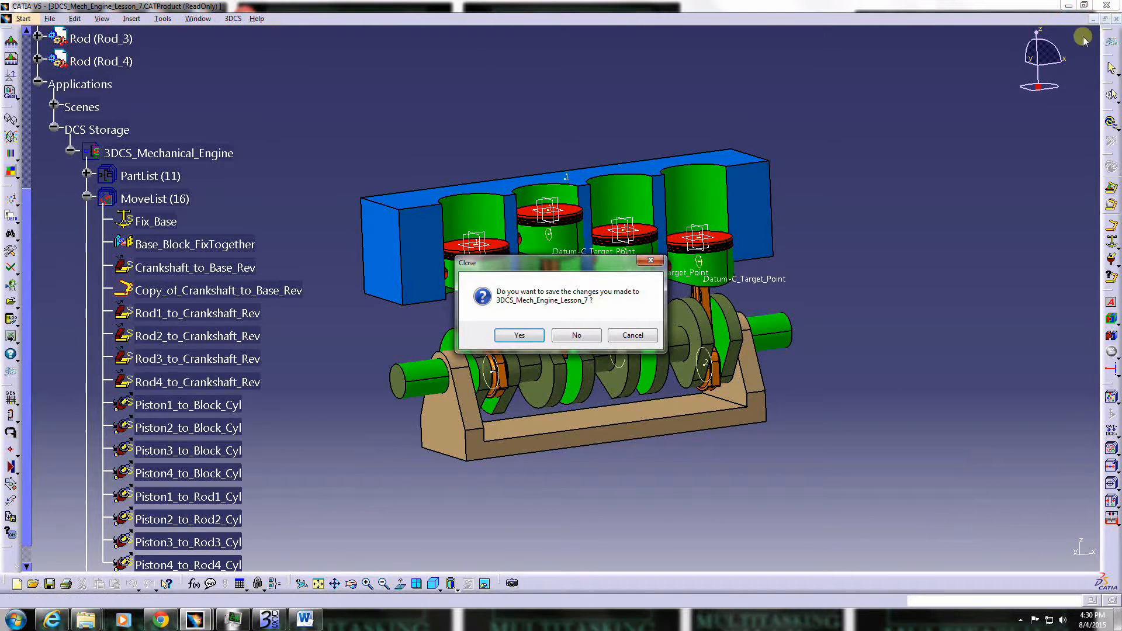
click(576, 335)
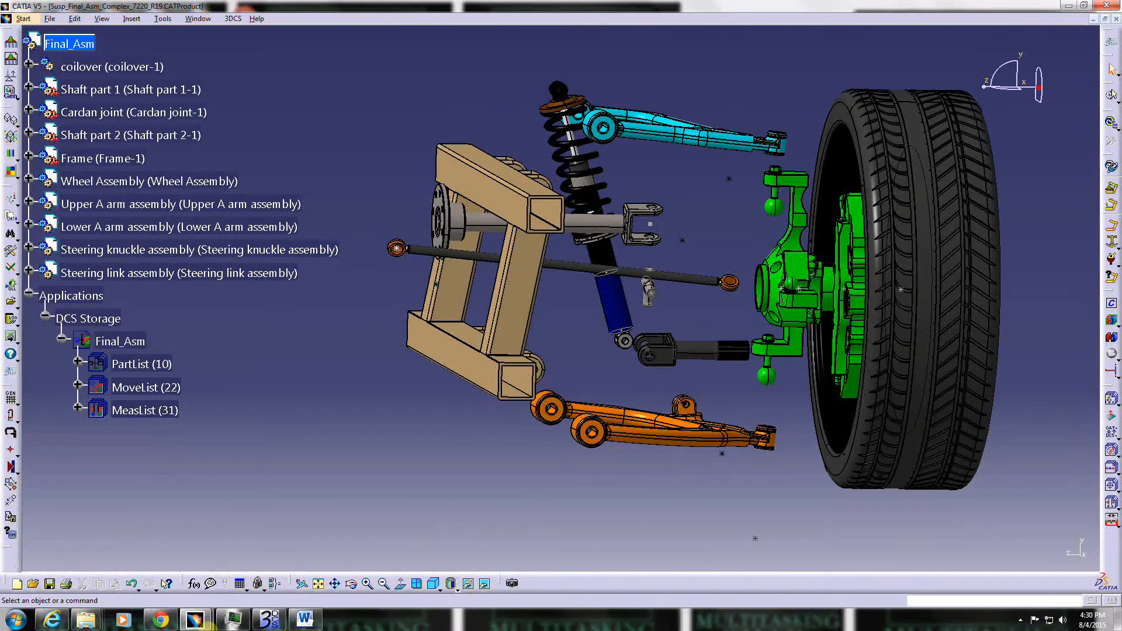
Switch to the Double_Switch_Validation_Master_7220_R20 product and build its parts together, dismissing the summary.
mouse_move(237, 620)
click(260, 543)
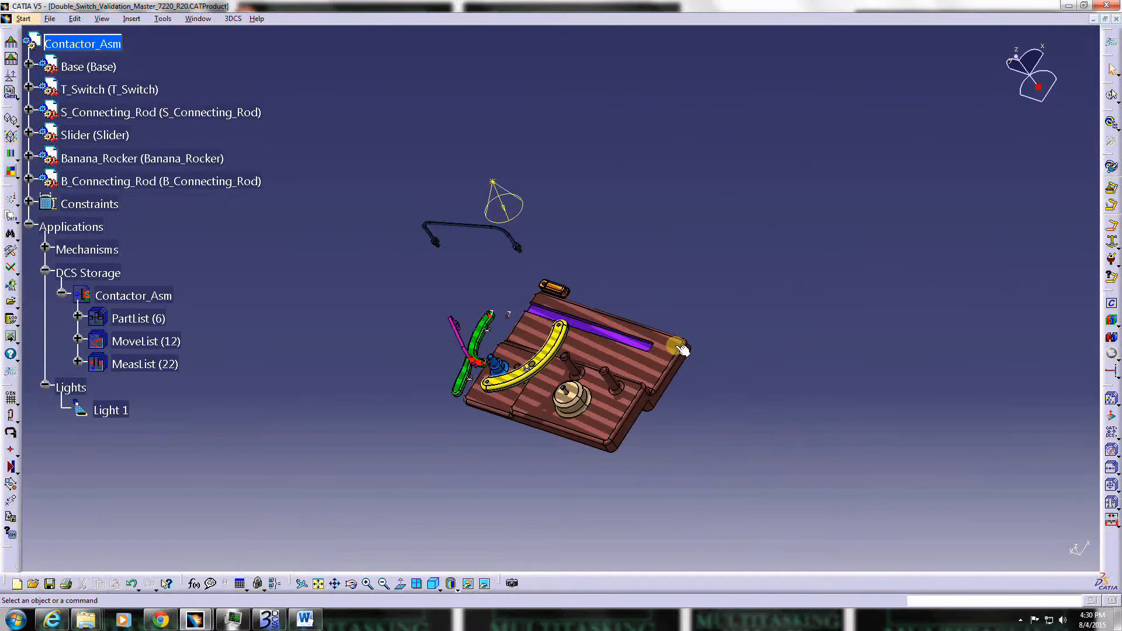
ctrl+middle_drag(665, 414, 669, 304)
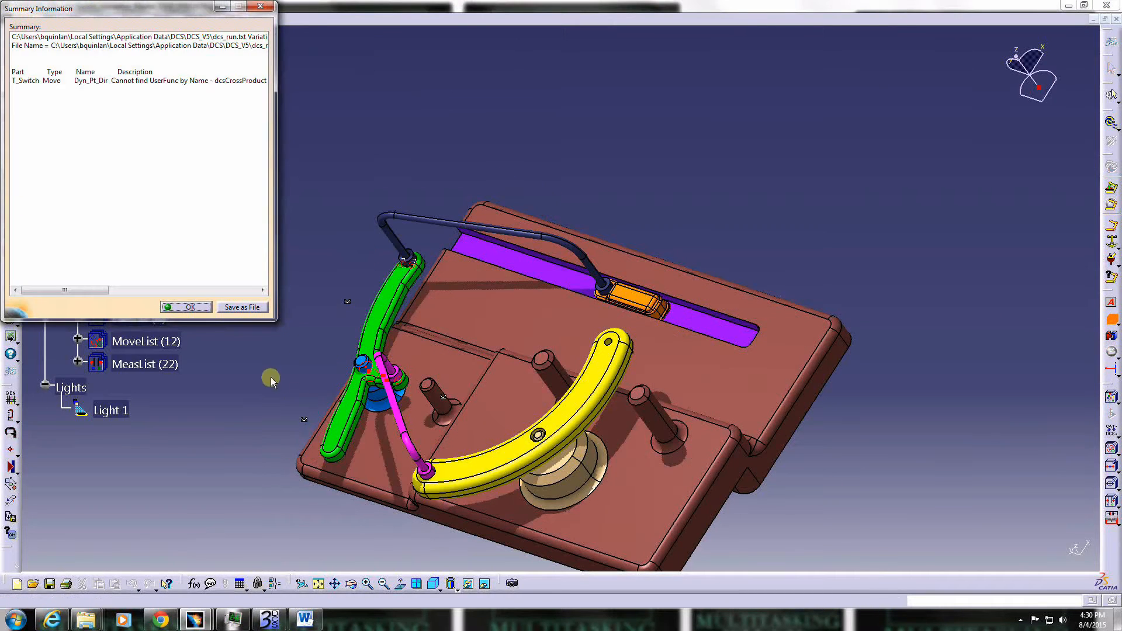
click(187, 308)
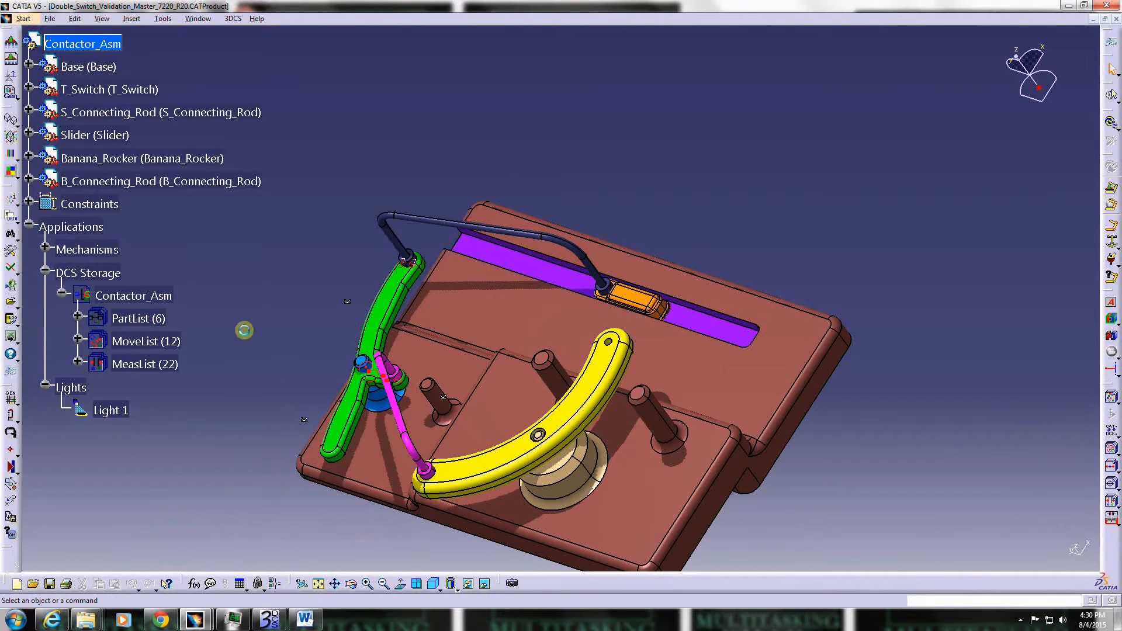
Load the dcu_calcdir.dll user function library from the extra_dlls add-ins folder.
click(11, 286)
click(1054, 466)
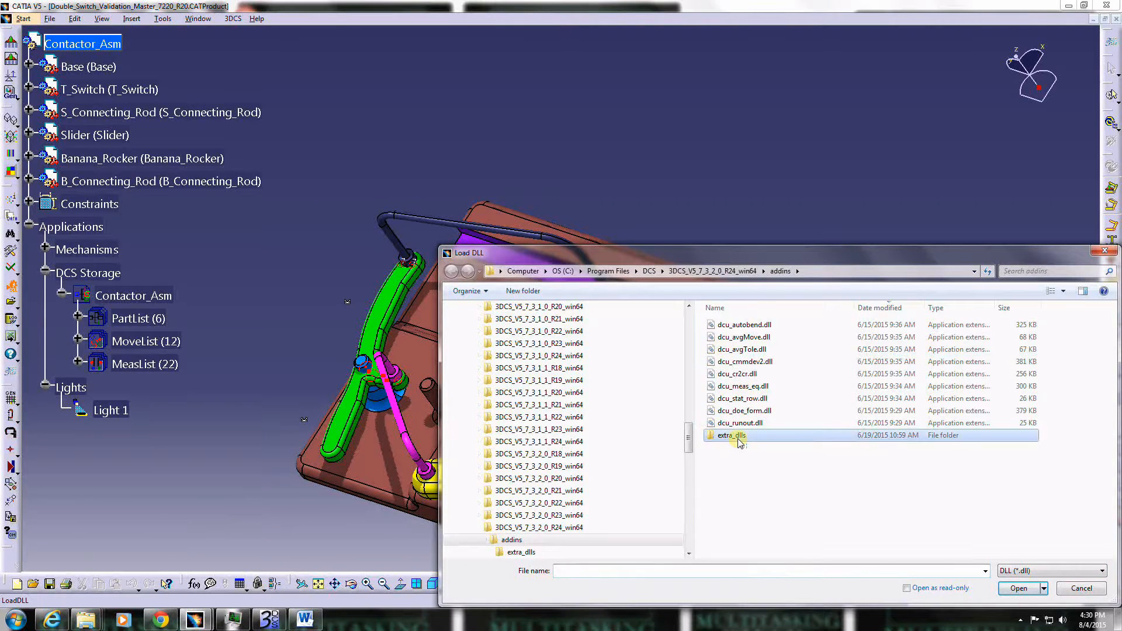
double_click(725, 436)
drag(752, 263, 722, 189)
double_click(724, 364)
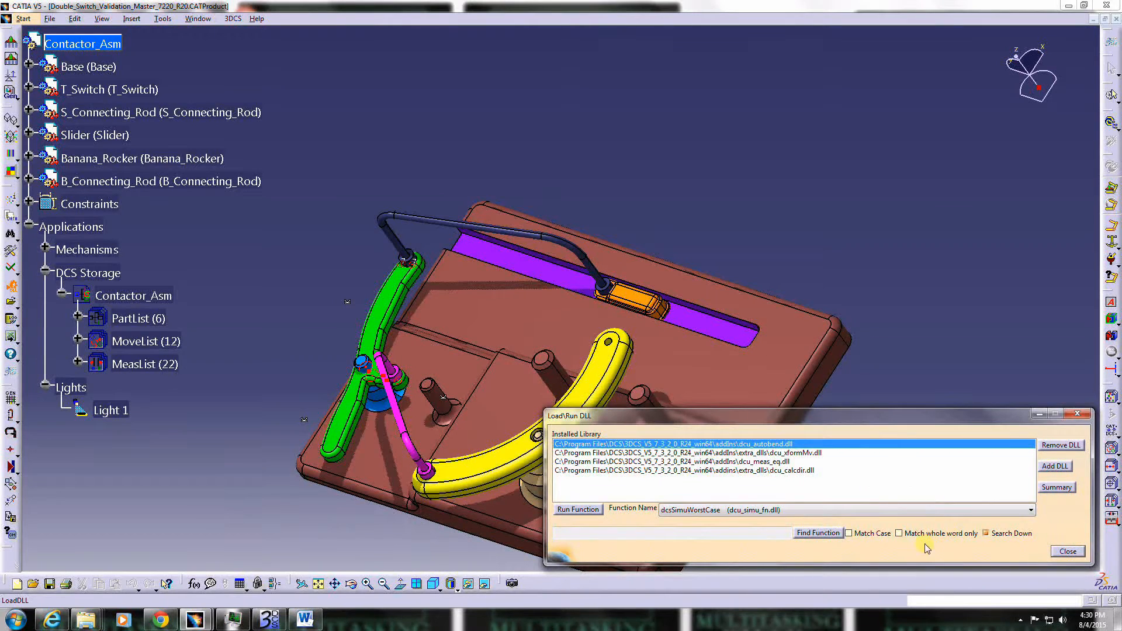
click(1066, 552)
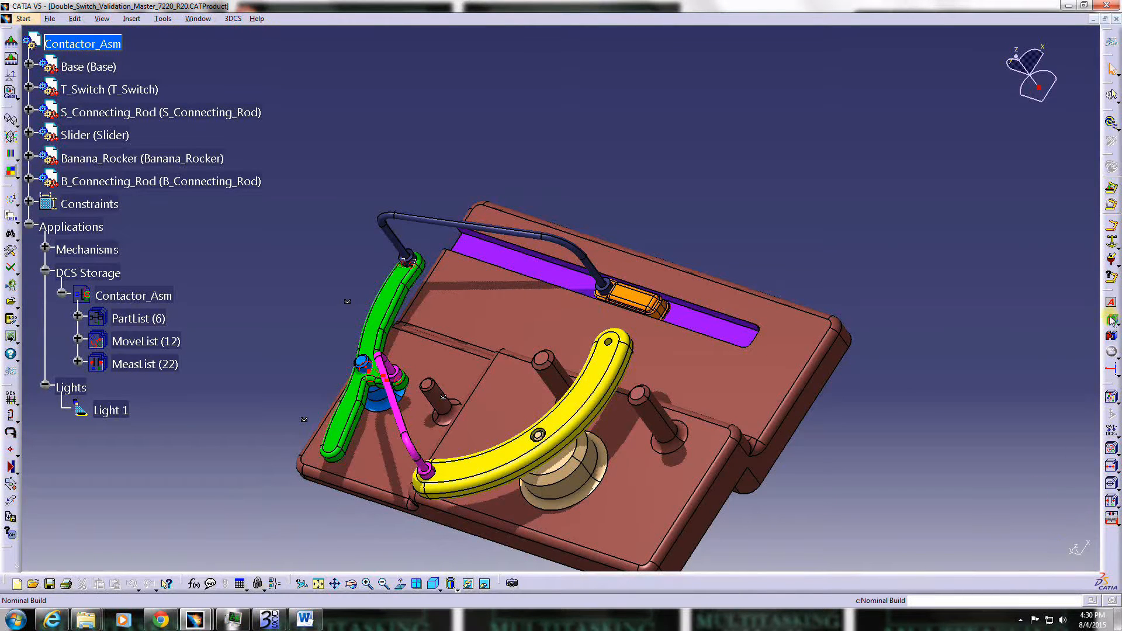
Expand the contactor assembly's move list and run Deviate to animate the double switch mechanism.
click(77, 340)
middle_drag(486, 514, 582, 471)
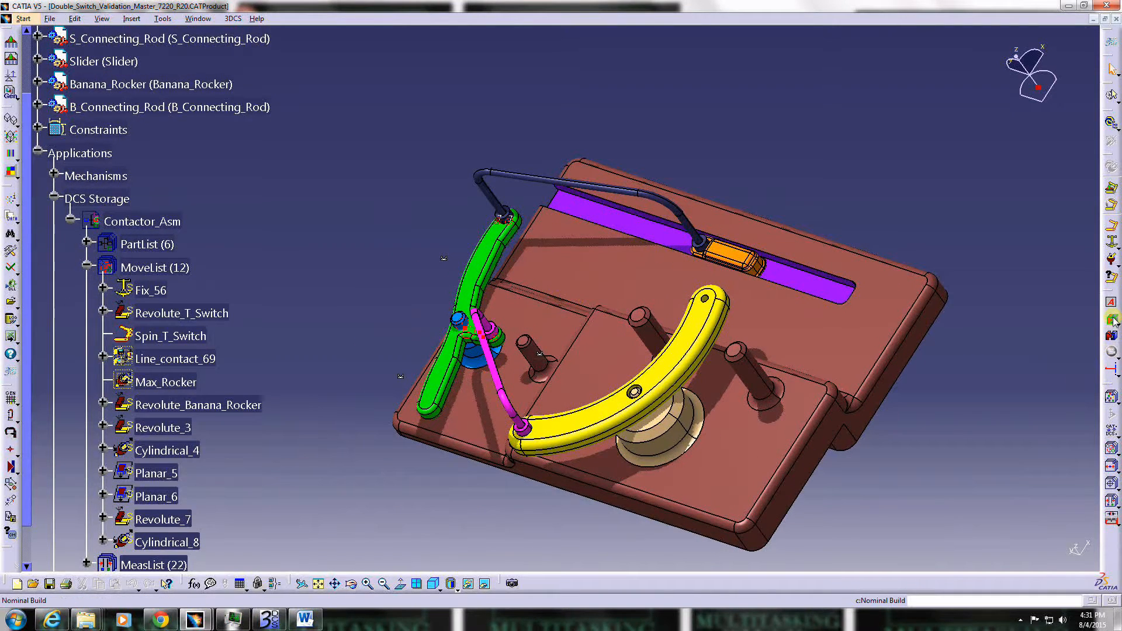
click(1111, 369)
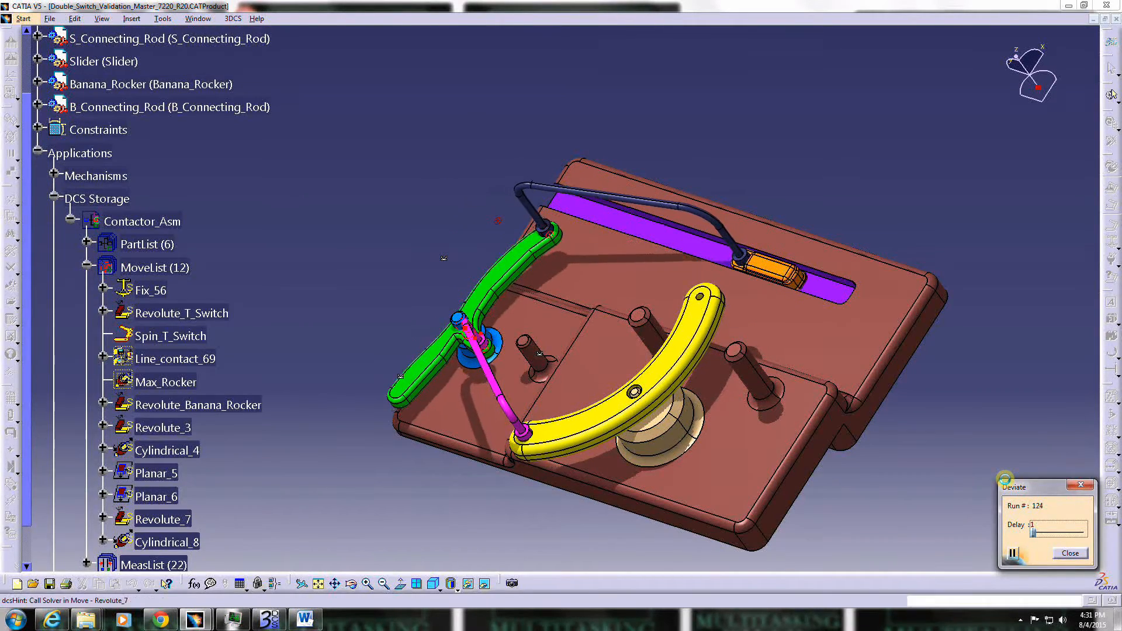
click(1070, 553)
Examine which features the Fix_56, Spin_T_Switch, Line_contact_69 and Max_Rocker moves use in the switch assembly.
middle_drag(445, 403, 504, 388)
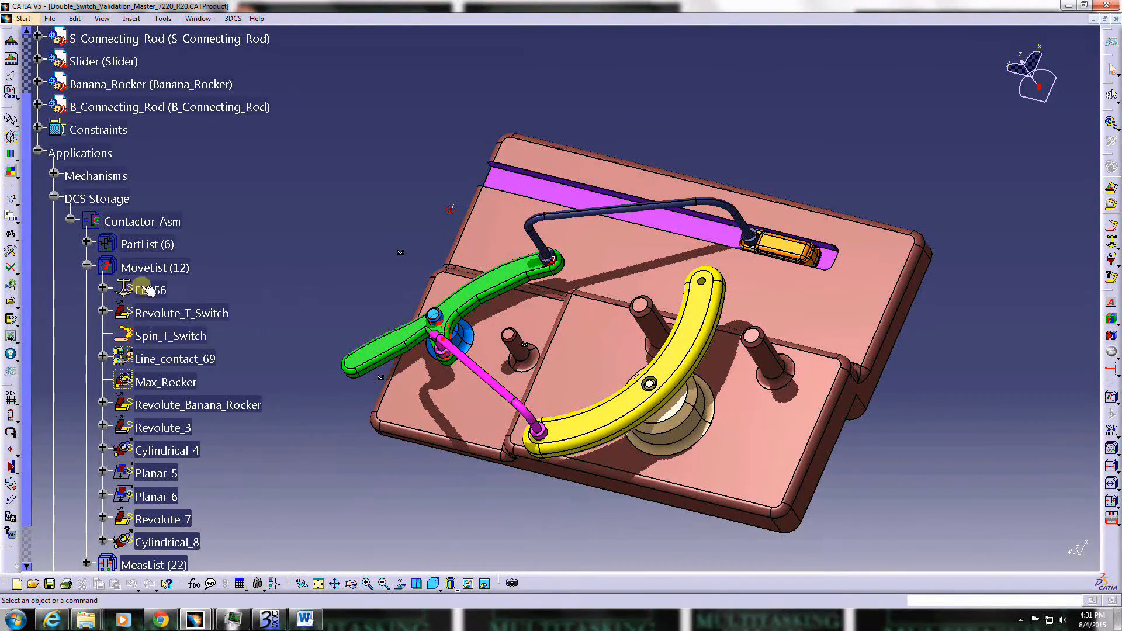
click(147, 293)
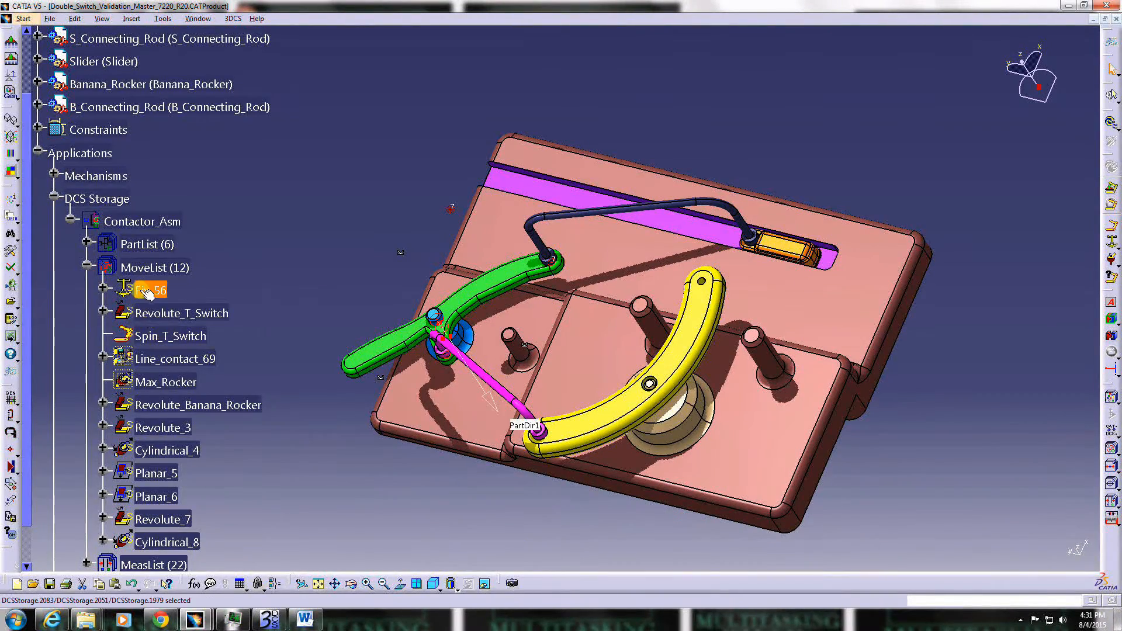
click(169, 382)
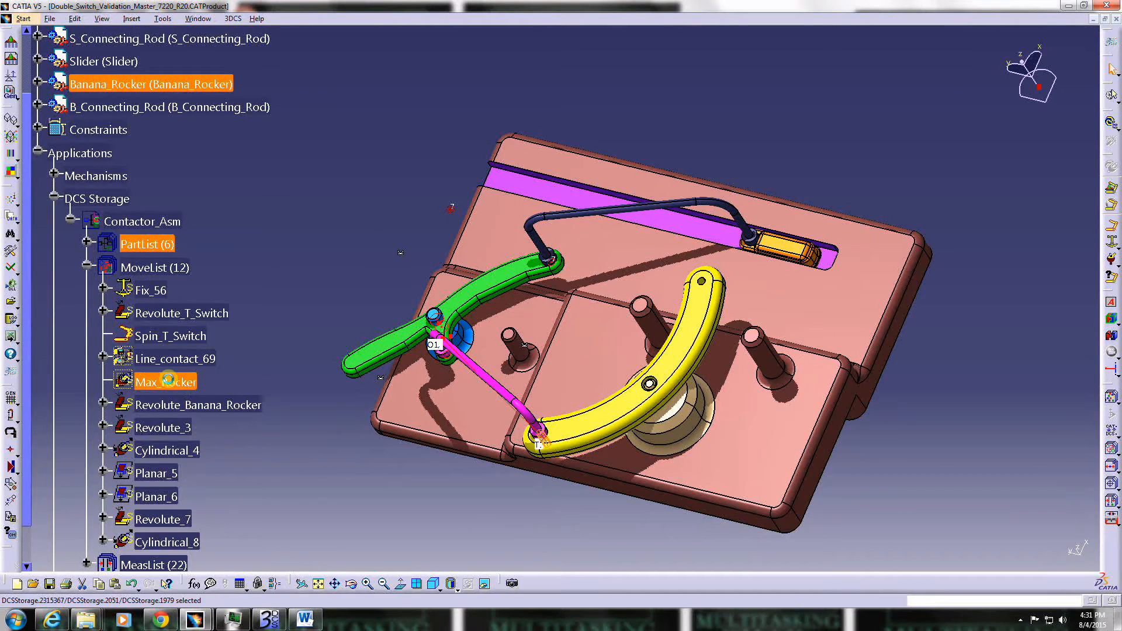
click(156, 293)
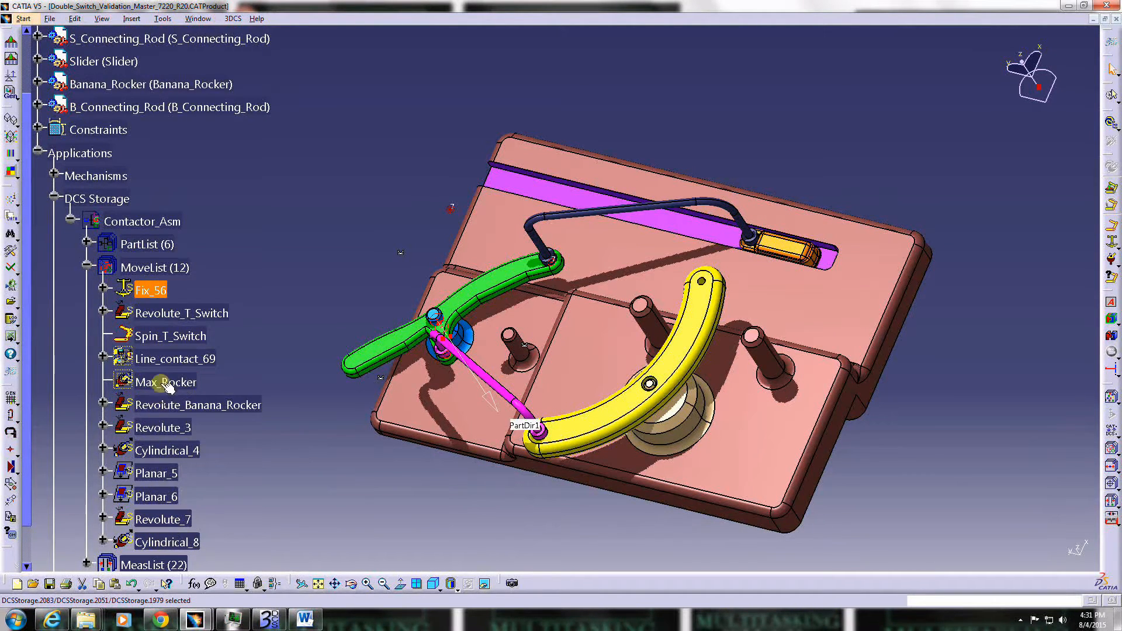
click(164, 336)
click(164, 359)
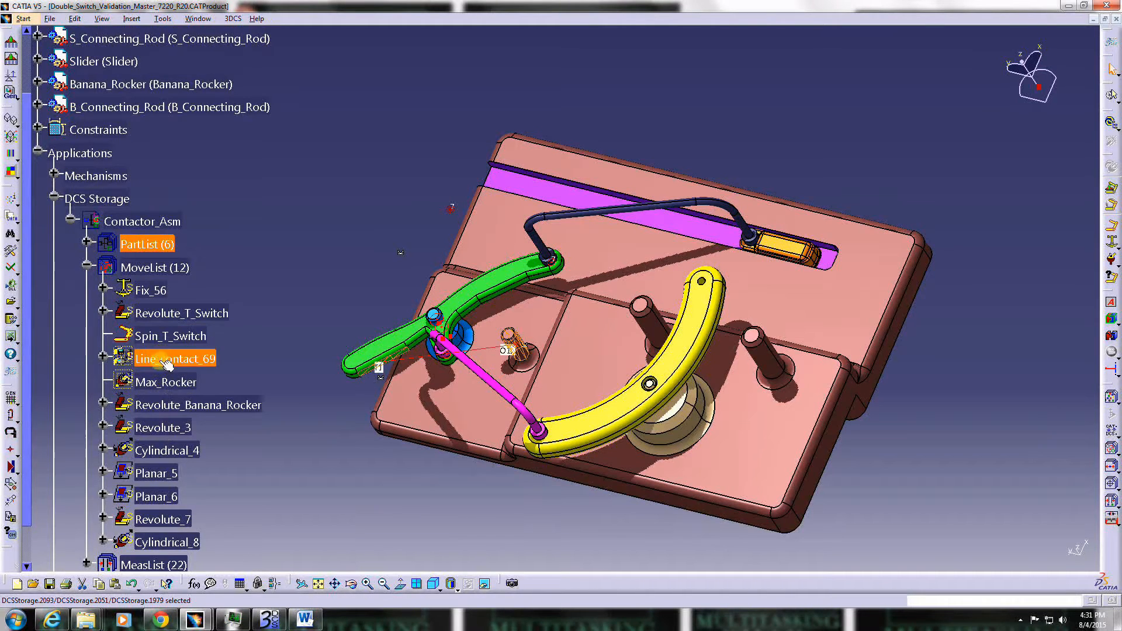
click(166, 383)
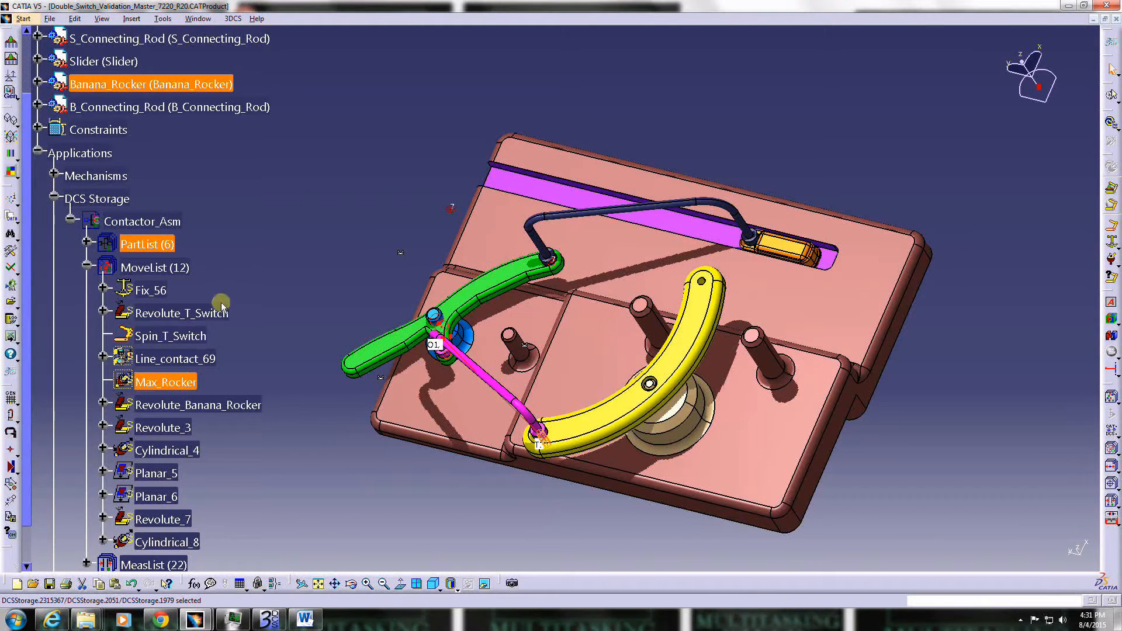
Toggle the activation state of the Spin_T_Switch and Line_contact_69 moves together.
click(182, 337)
ctrl+click(175, 359)
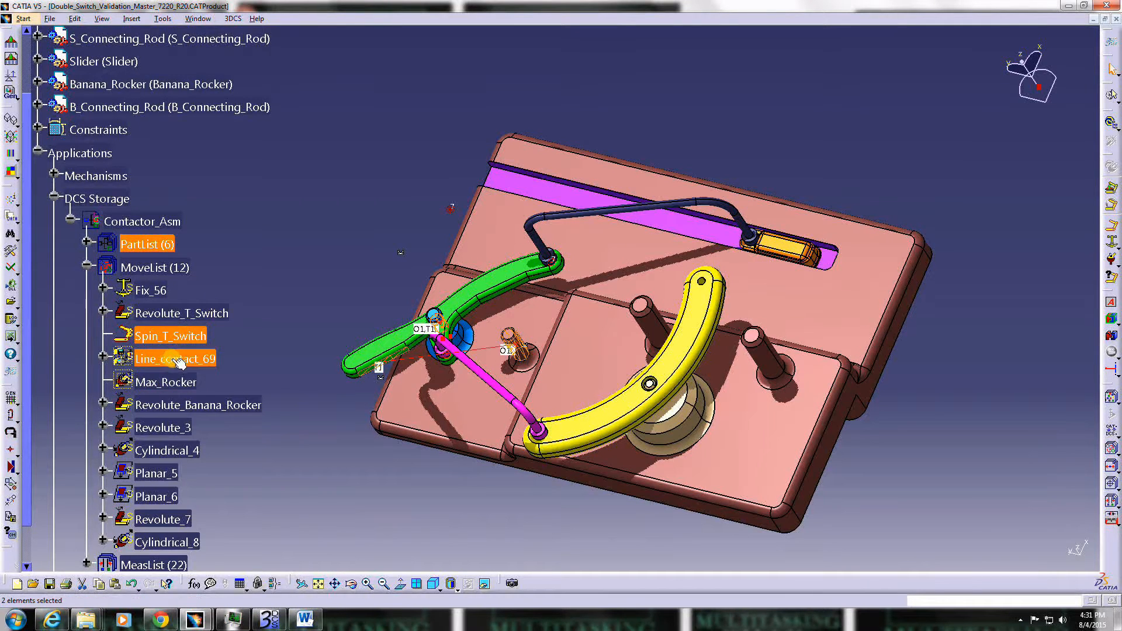
right_click(176, 359)
click(208, 240)
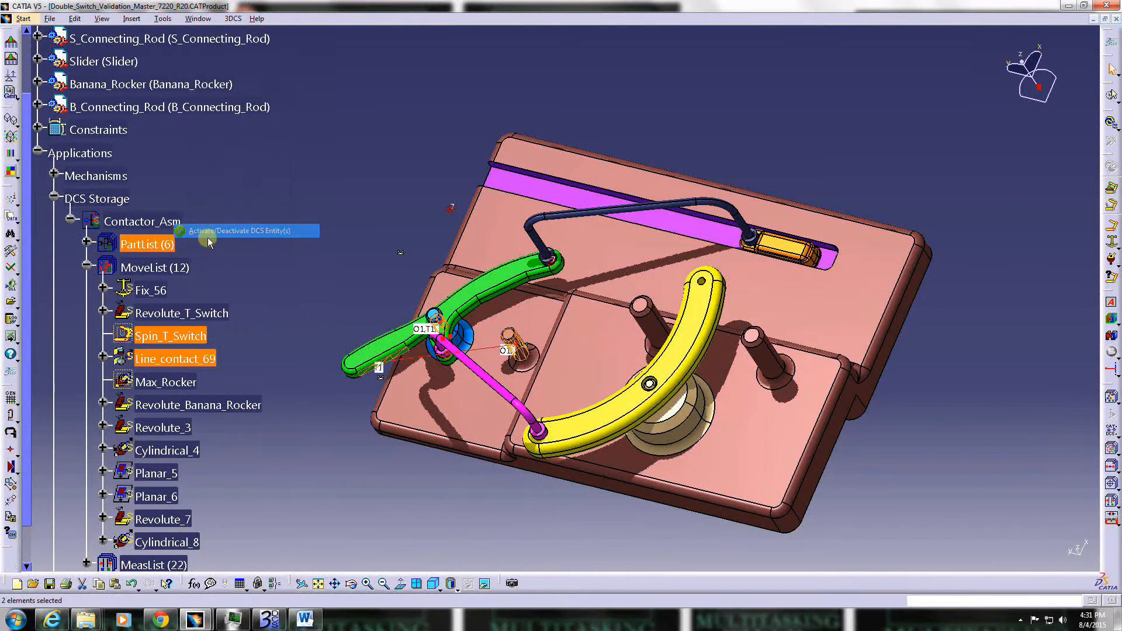
click(165, 359)
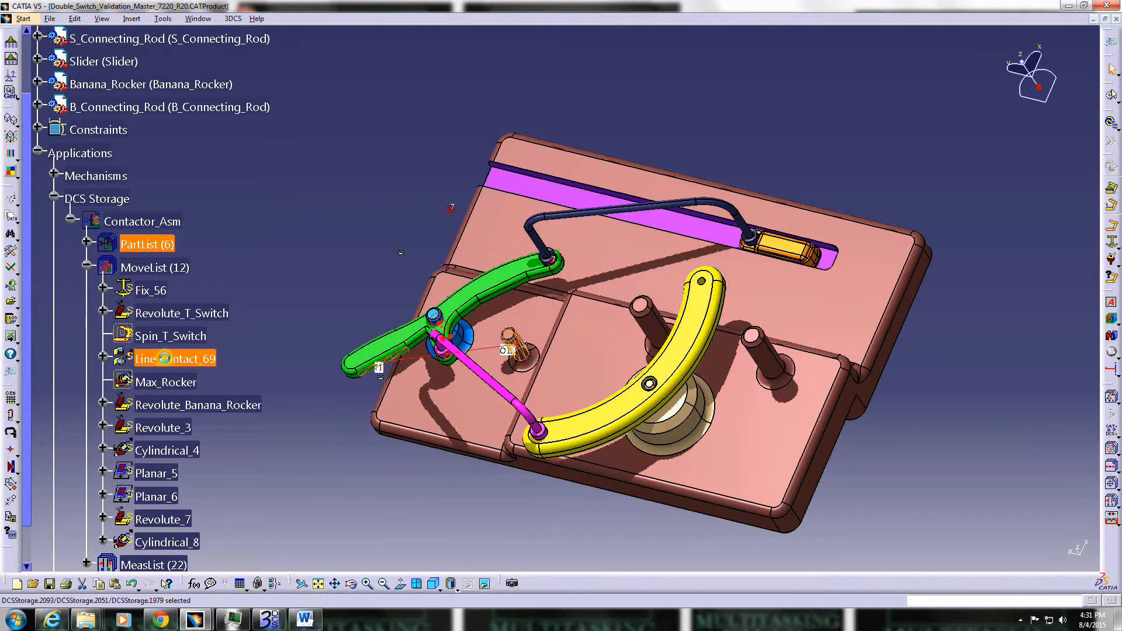
Build the switch assembly to nominal and run Continuous Deviate to animate it with the Line_contact_69 move active.
click(1112, 318)
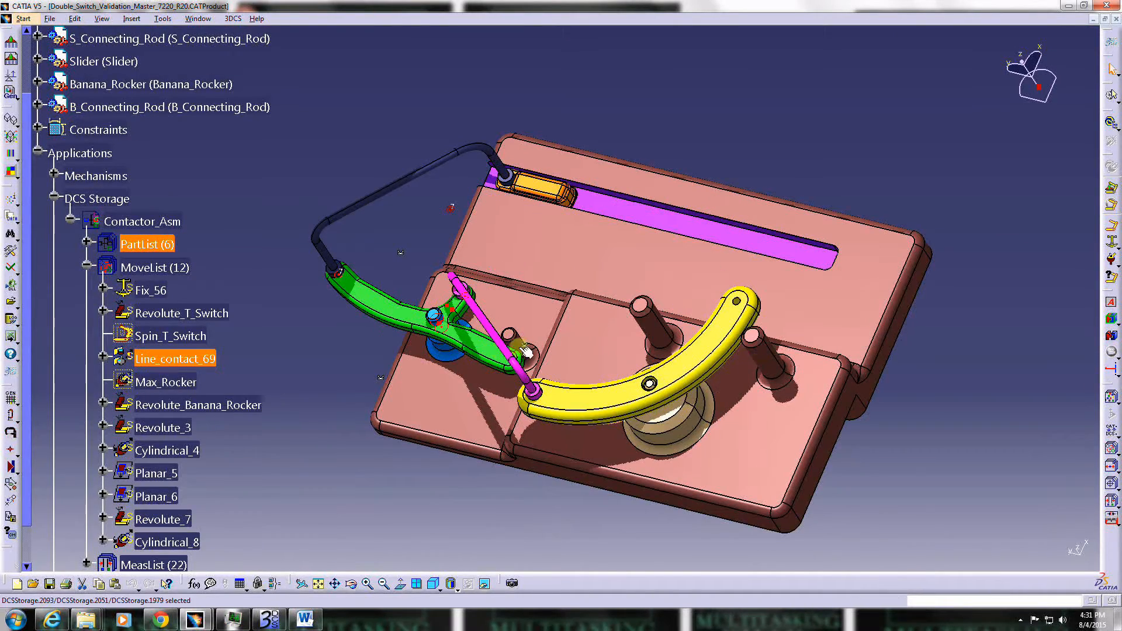
middle_drag(465, 351, 479, 402)
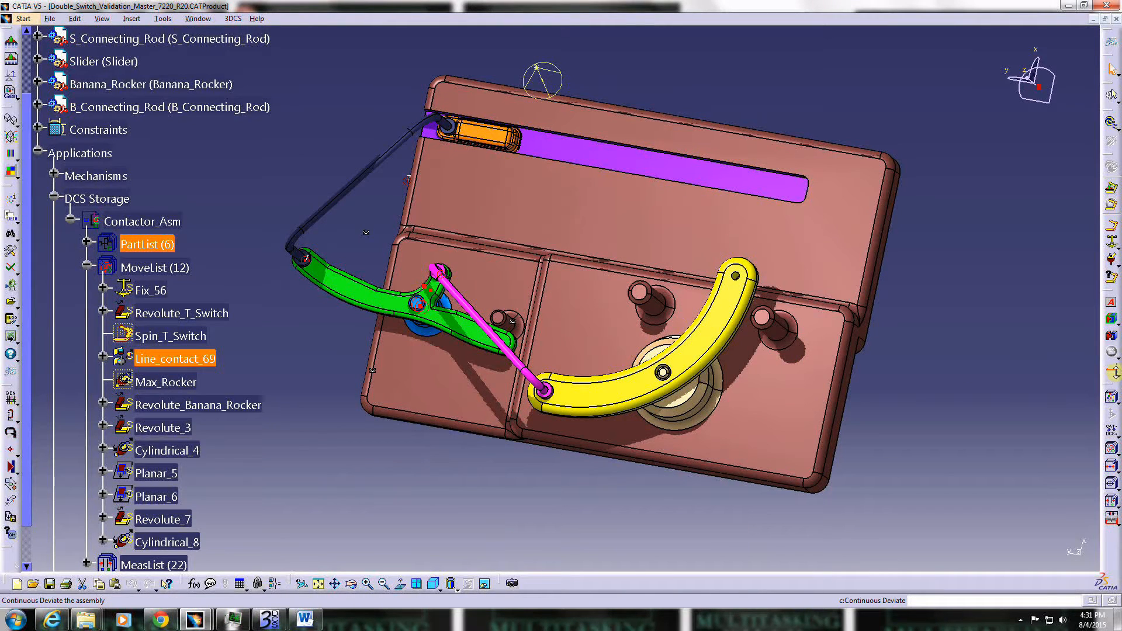
click(1111, 372)
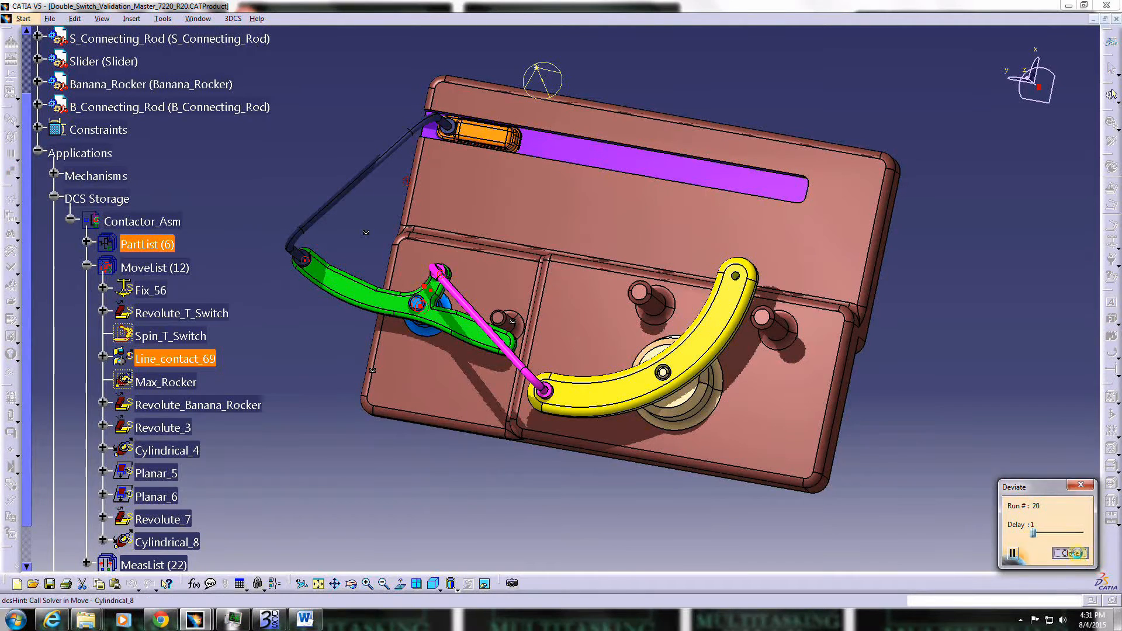
click(1072, 553)
Activate the Max_Rocker move, deactivate Line_contact_69, and return the parts to their separated positions.
click(169, 383)
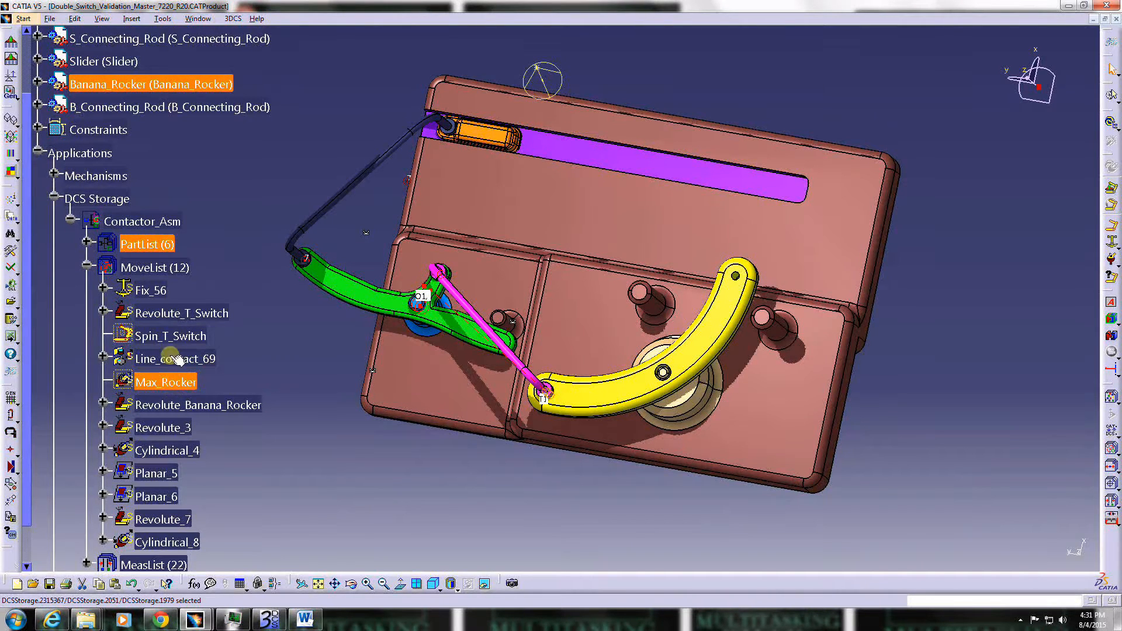
ctrl+click(175, 359)
right_click(171, 358)
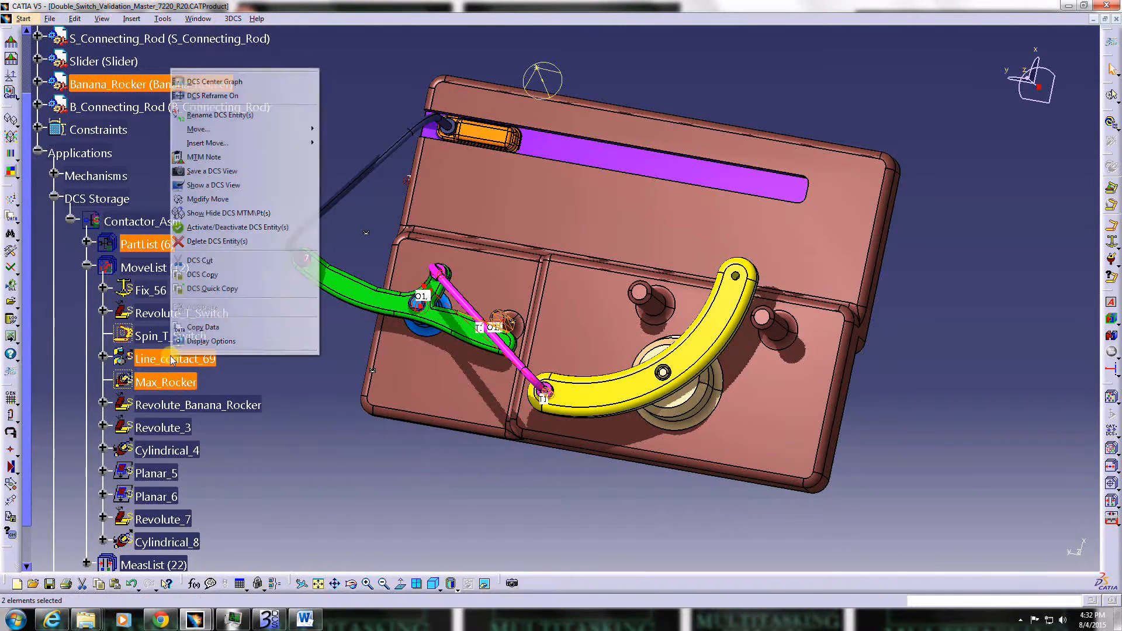
click(209, 229)
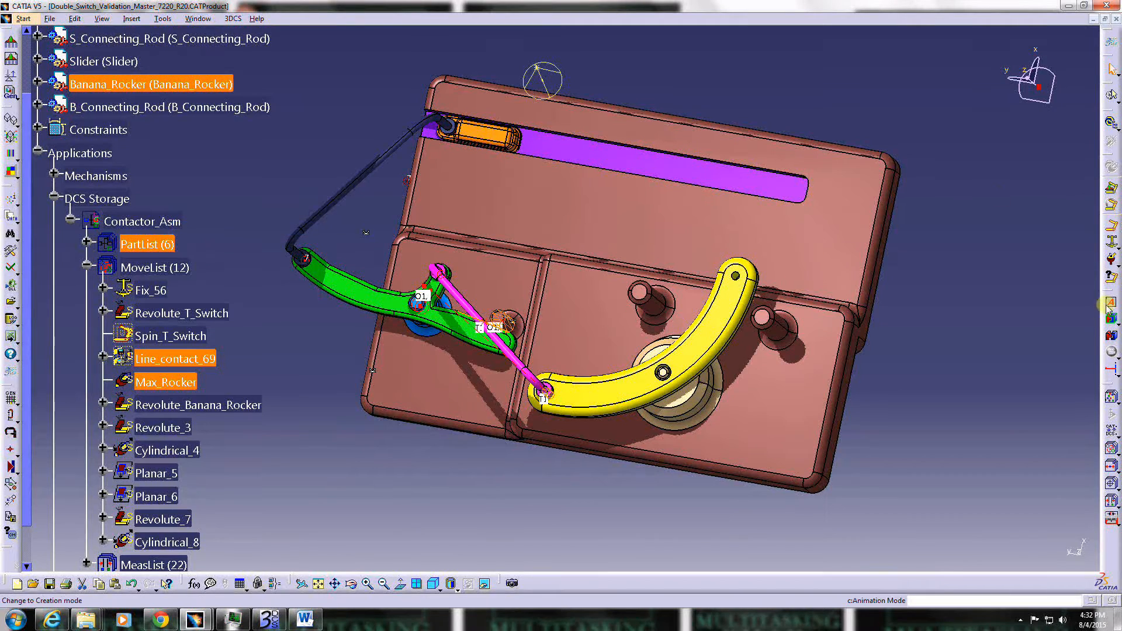
click(1108, 304)
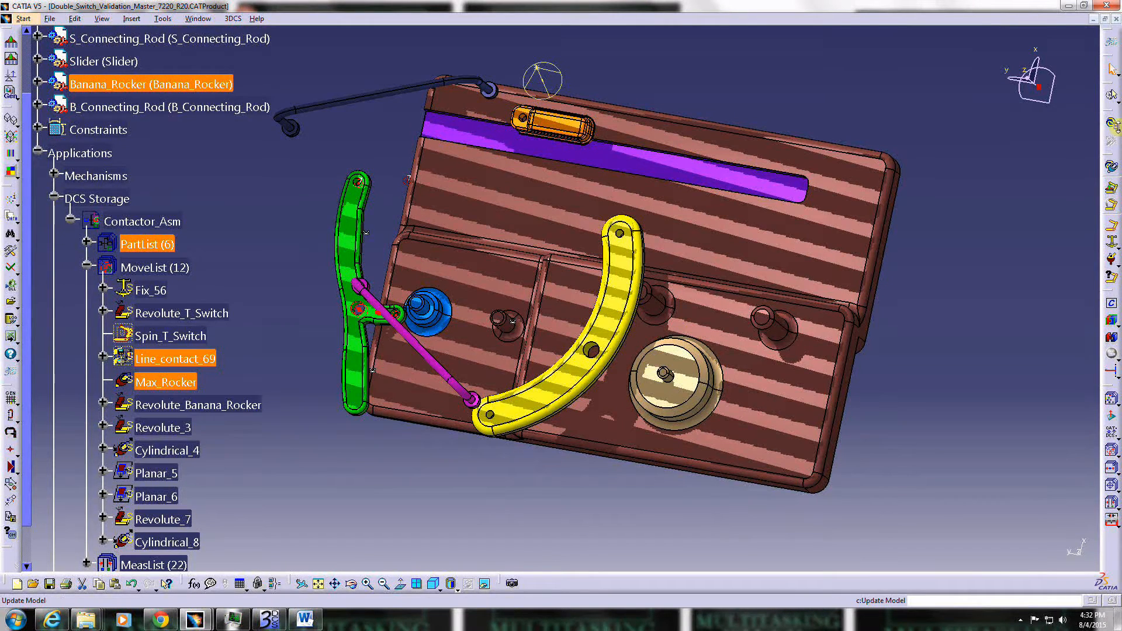
Run Update GD&T on Contactor_Asm, extracting from FTA/PFTA/FDT with Replace DCS GD&T enabled.
click(1115, 127)
click(1032, 141)
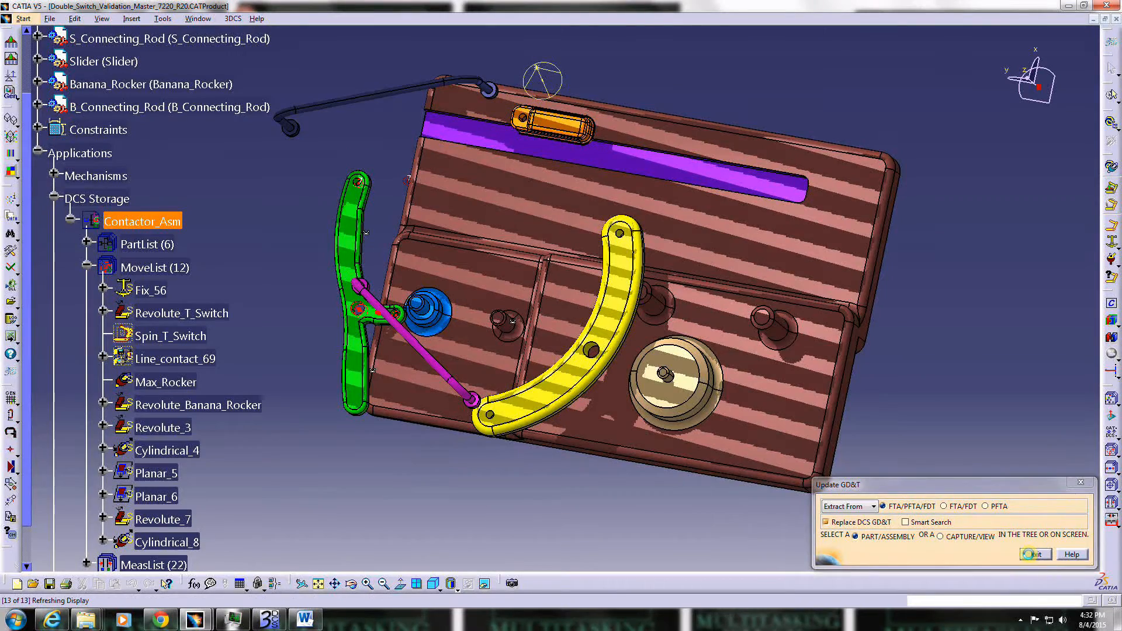
click(1069, 555)
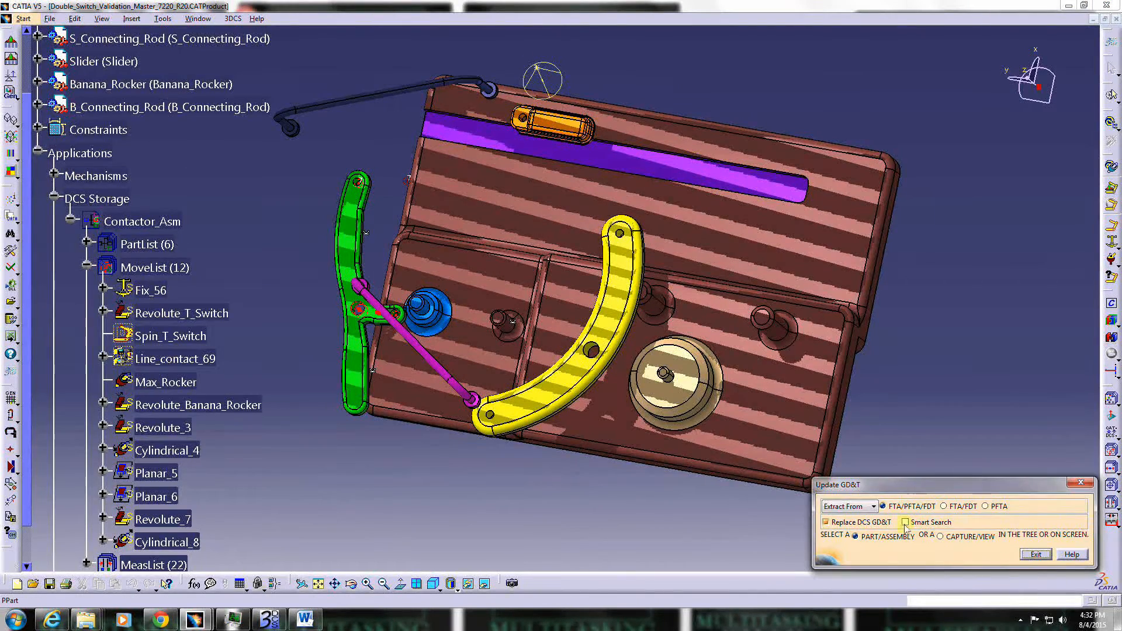
click(1035, 554)
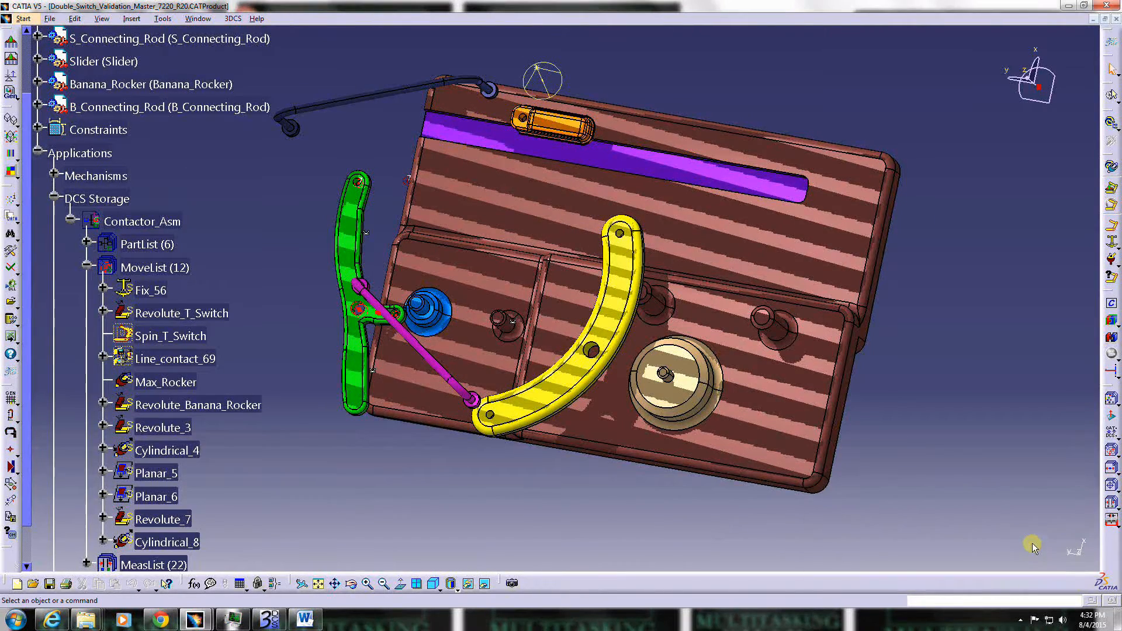
Build the assembly to nominal and run Continuous Deviate to animate the switch driven by the Max_Rocker move.
click(1112, 322)
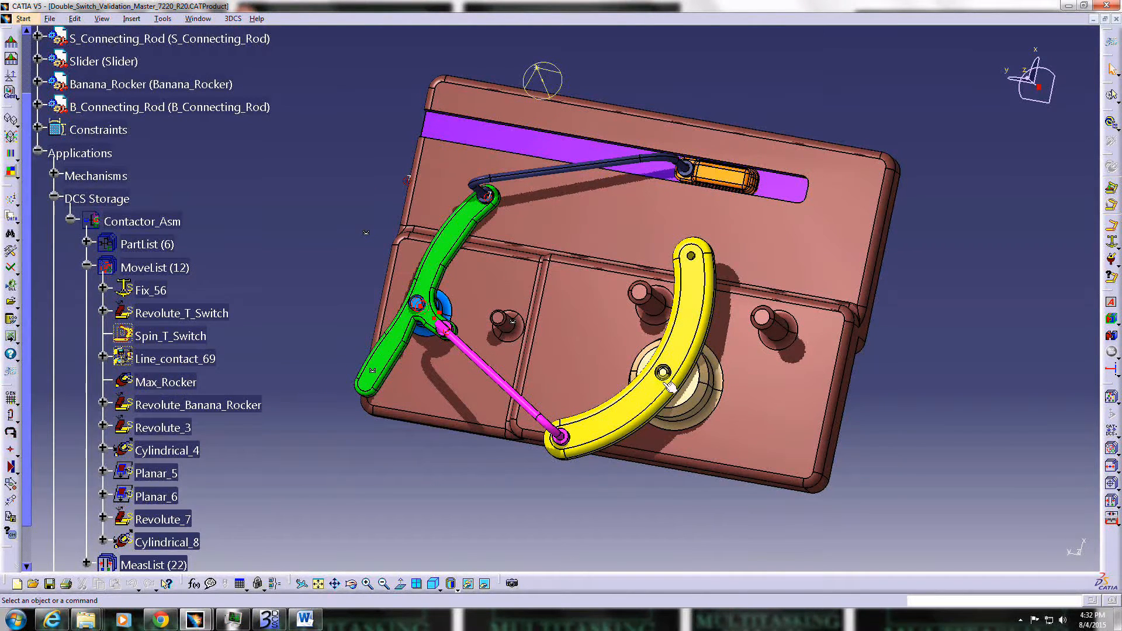
middle_drag(531, 449, 590, 435)
scroll(534, 452, up, 1)
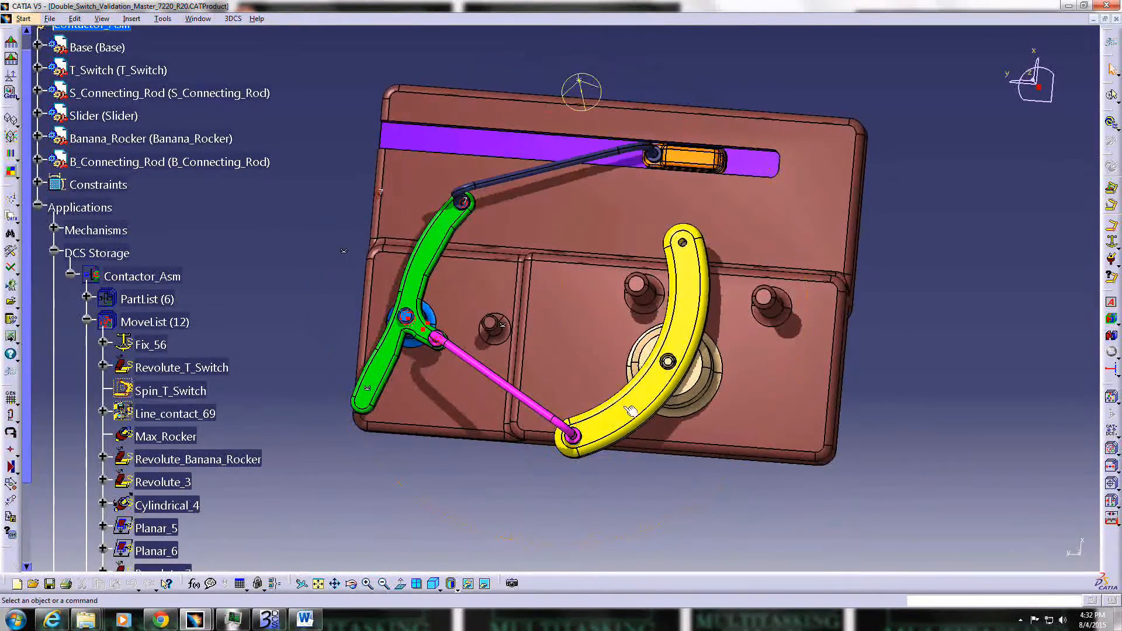
click(642, 273)
click(1112, 354)
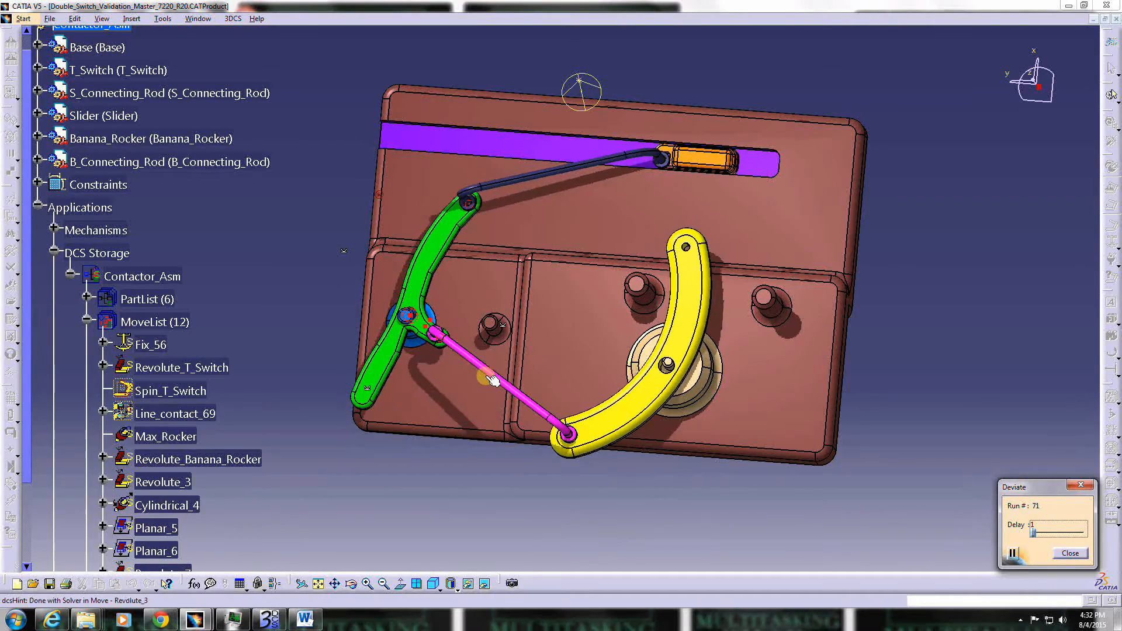
click(1069, 552)
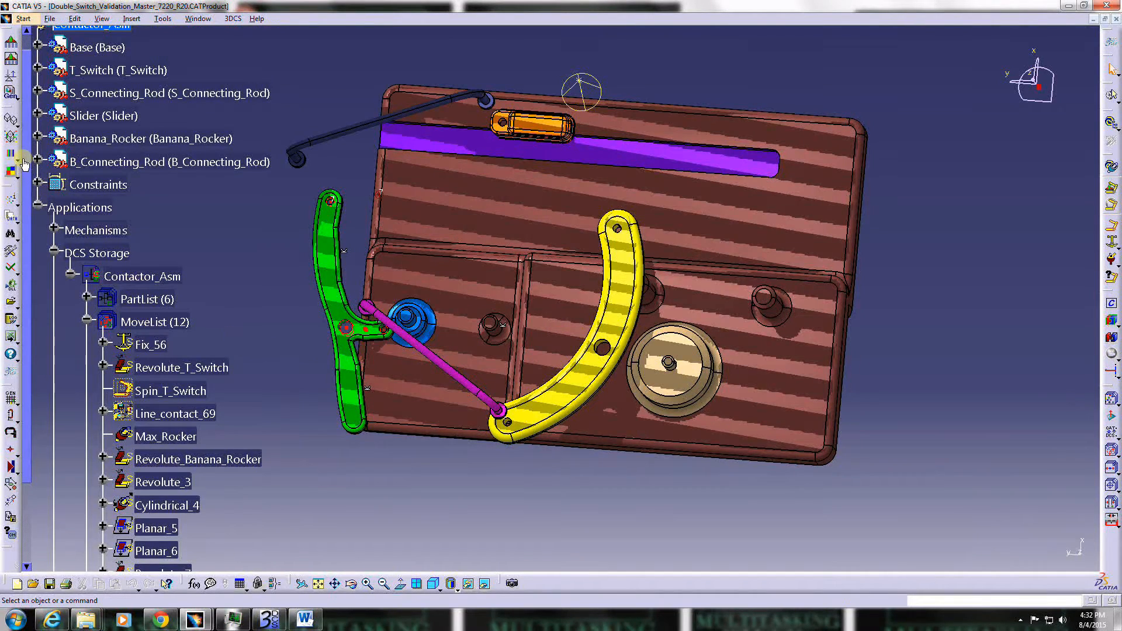
Delete all the contactor assembly's moves, from Fix_56 through Cylindrical_8.
drag(25, 163, 11, 235)
click(150, 243)
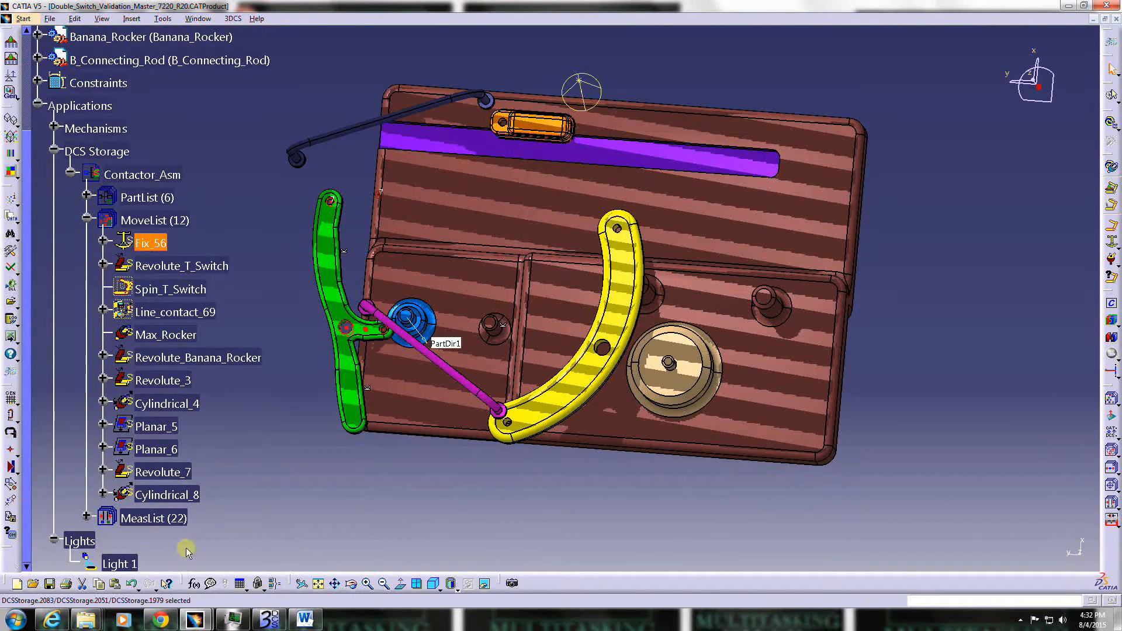
shift+click(165, 496)
right_click(165, 496)
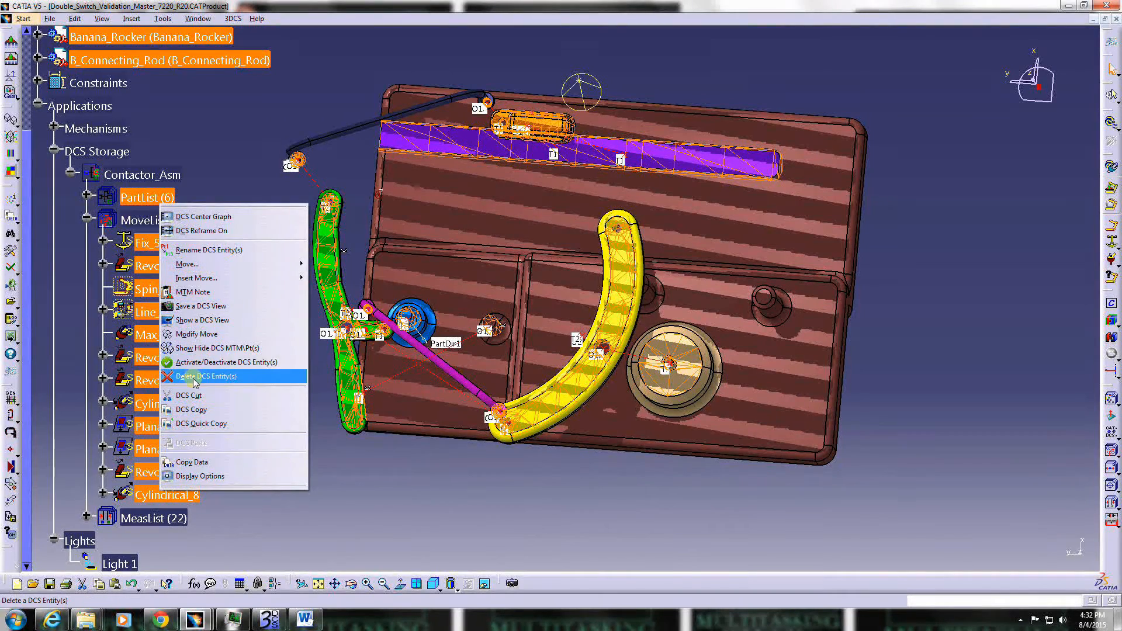
click(216, 371)
click(588, 335)
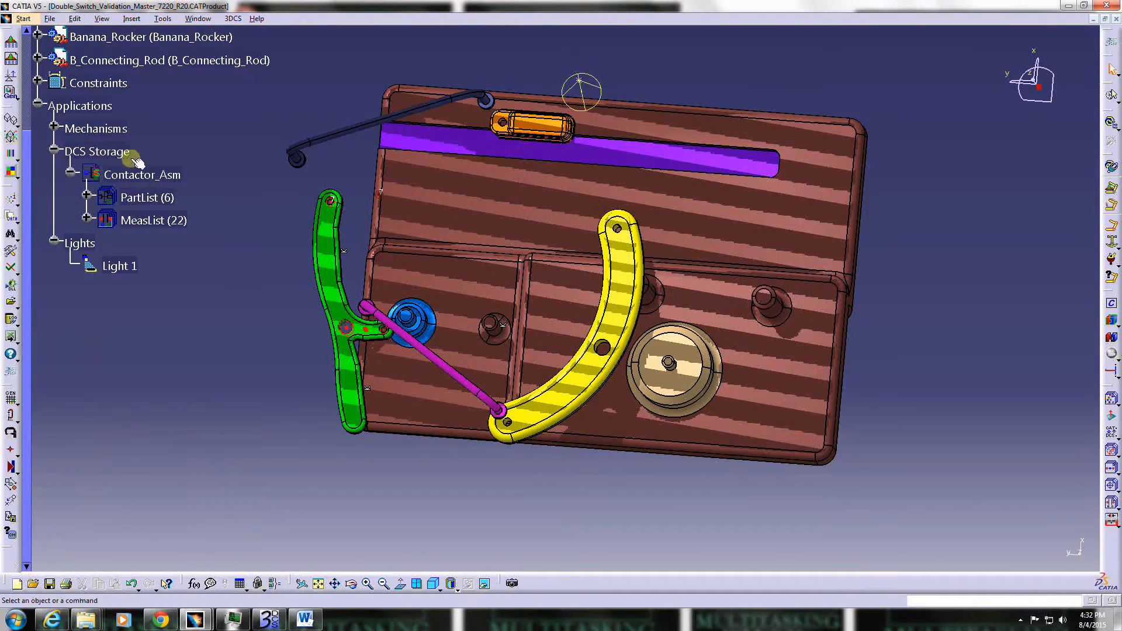
Regenerate the moves of Contactor_Asm by extracting both constraints and joints with Replace DCS Moves enabled.
scroll(181, 235, up, 3)
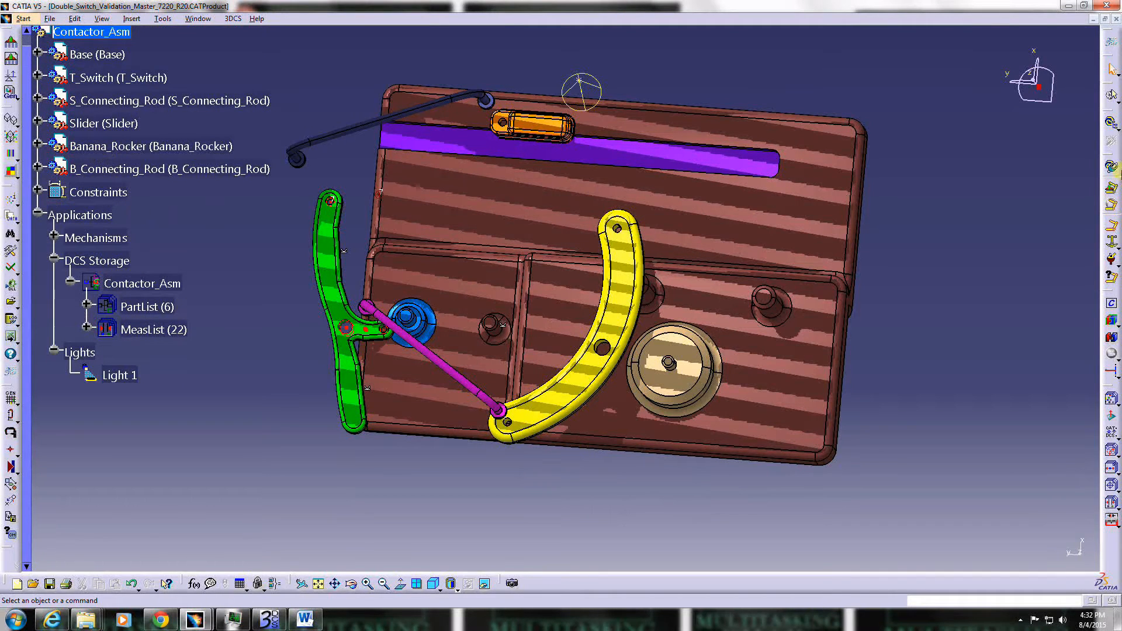
click(1112, 170)
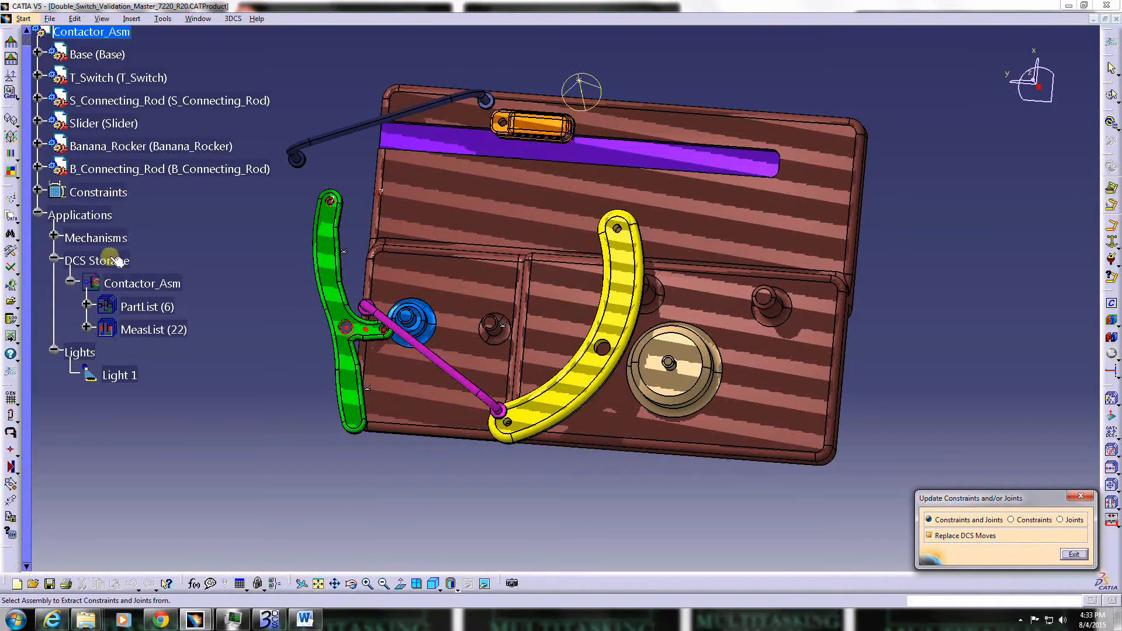
click(150, 284)
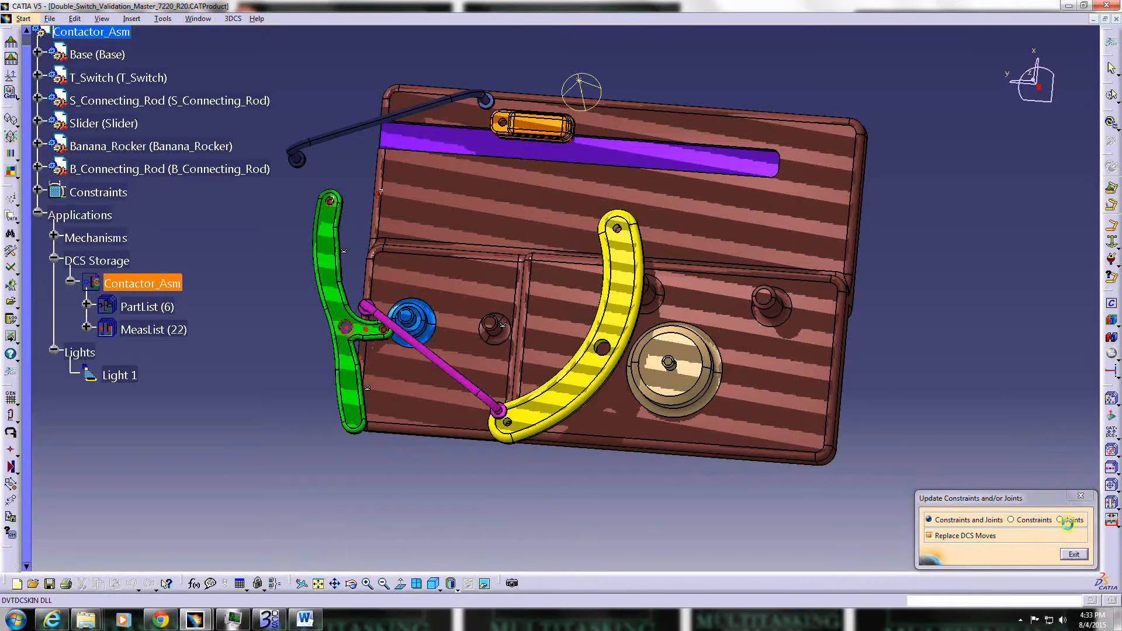
click(649, 333)
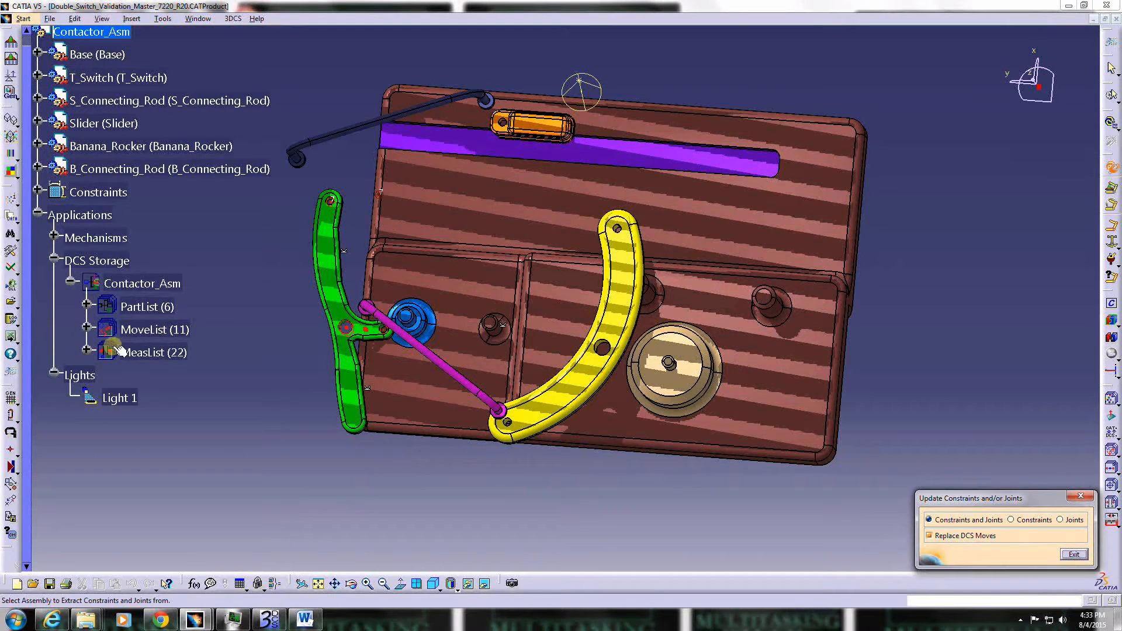
click(1072, 555)
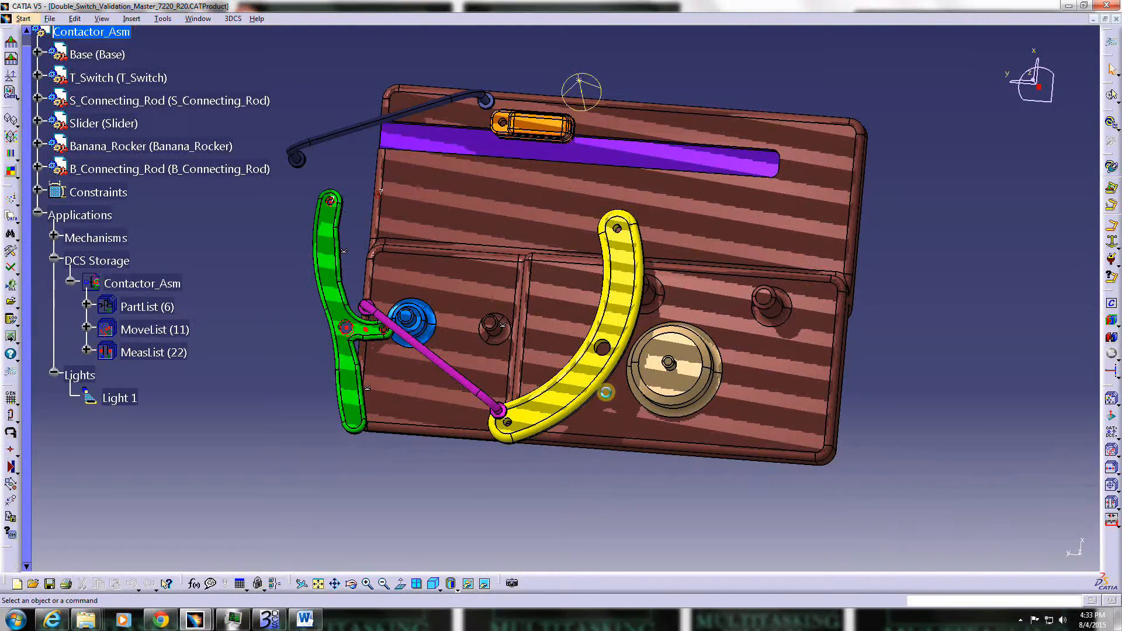
Inspect the Line_contact_69 and Line_contact_70 moves in the regenerated move list, and run Continuous Deviate from the nominal build.
click(85, 329)
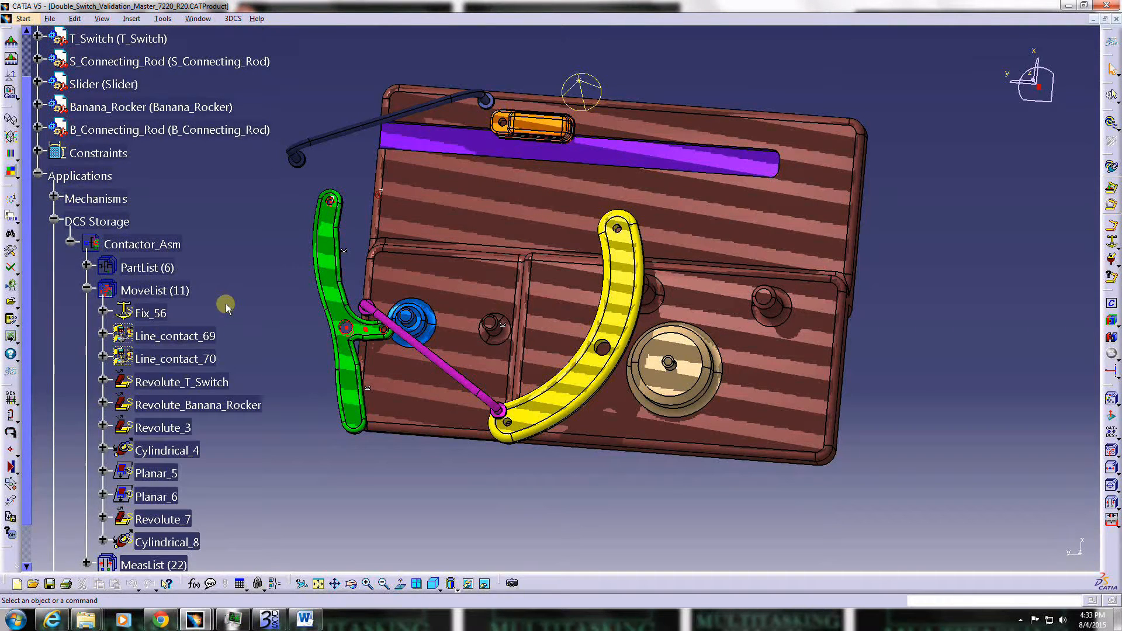
click(199, 335)
scroll(246, 330, down, 1)
click(196, 304)
click(192, 276)
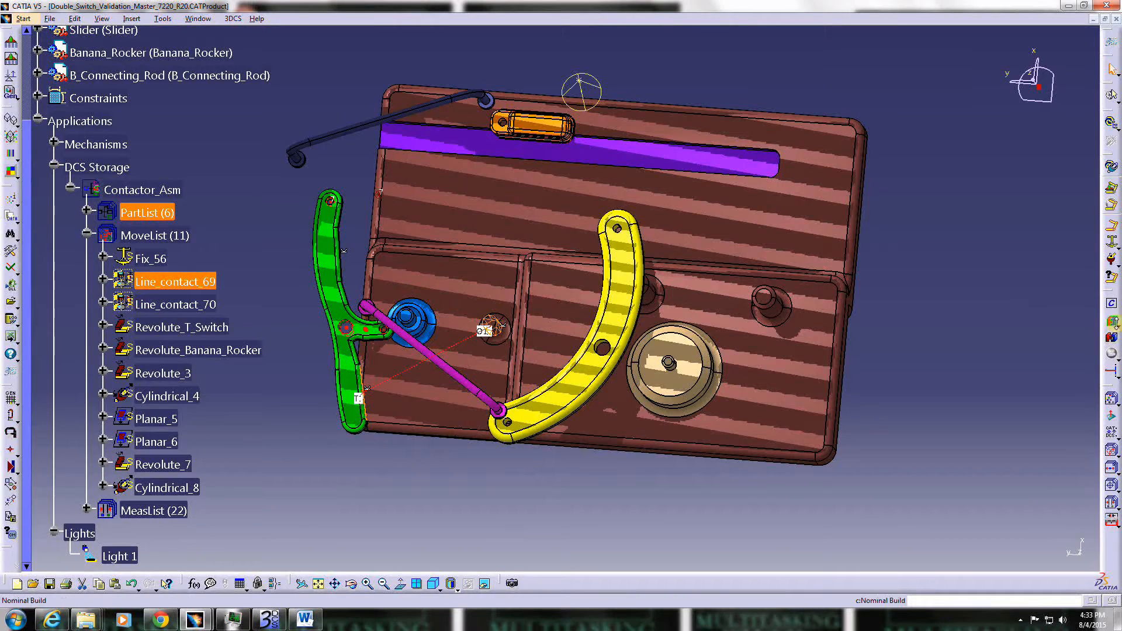
click(1111, 322)
click(1117, 373)
click(1117, 374)
click(1065, 380)
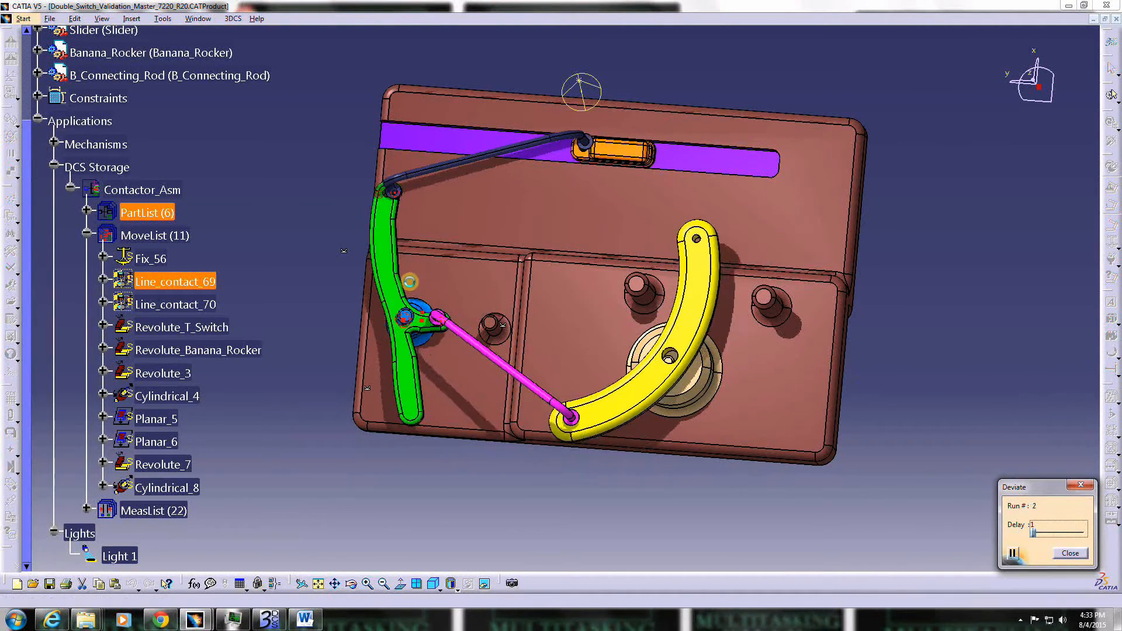
click(1070, 553)
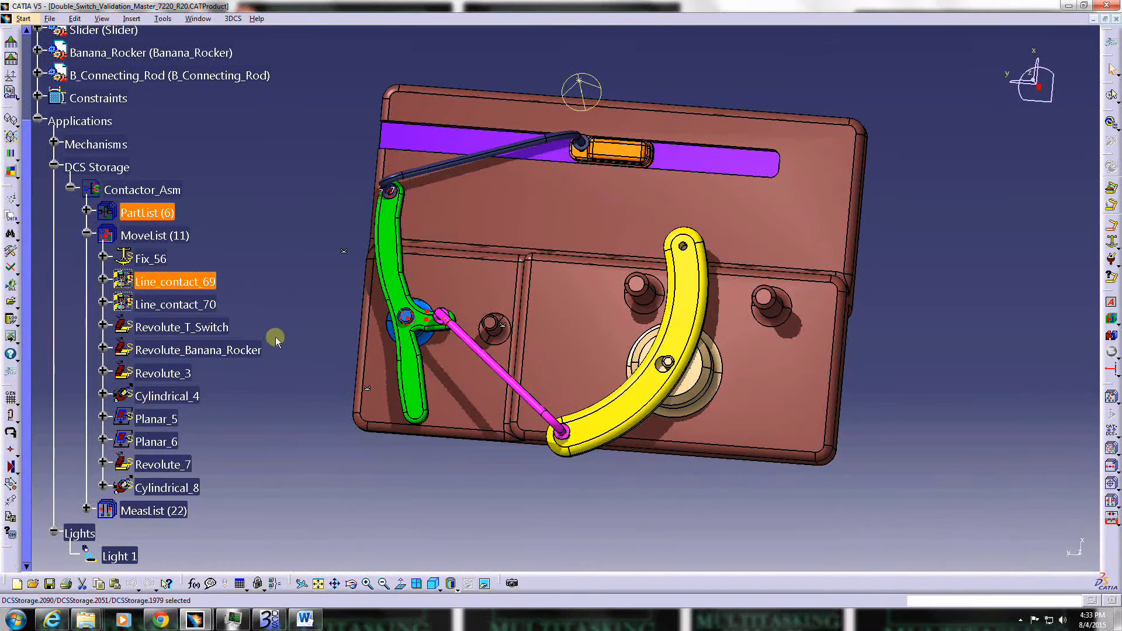
Activate the Line_contact_69 move and animate the switch with Continuous Deviate, returning the parts to their separated positions.
right_click(186, 284)
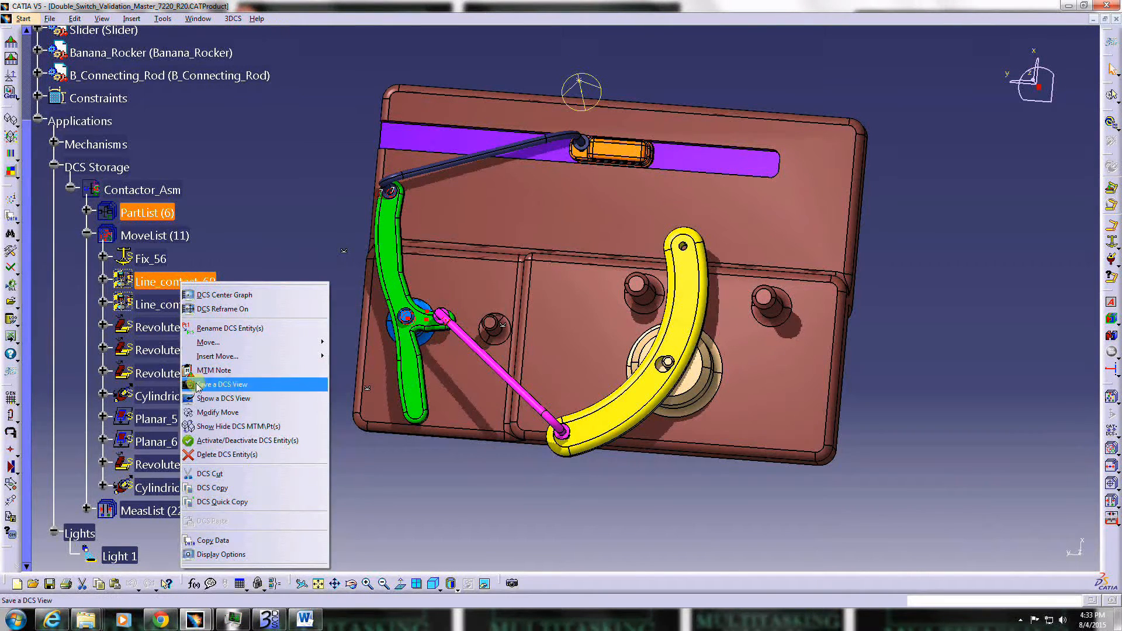
click(216, 443)
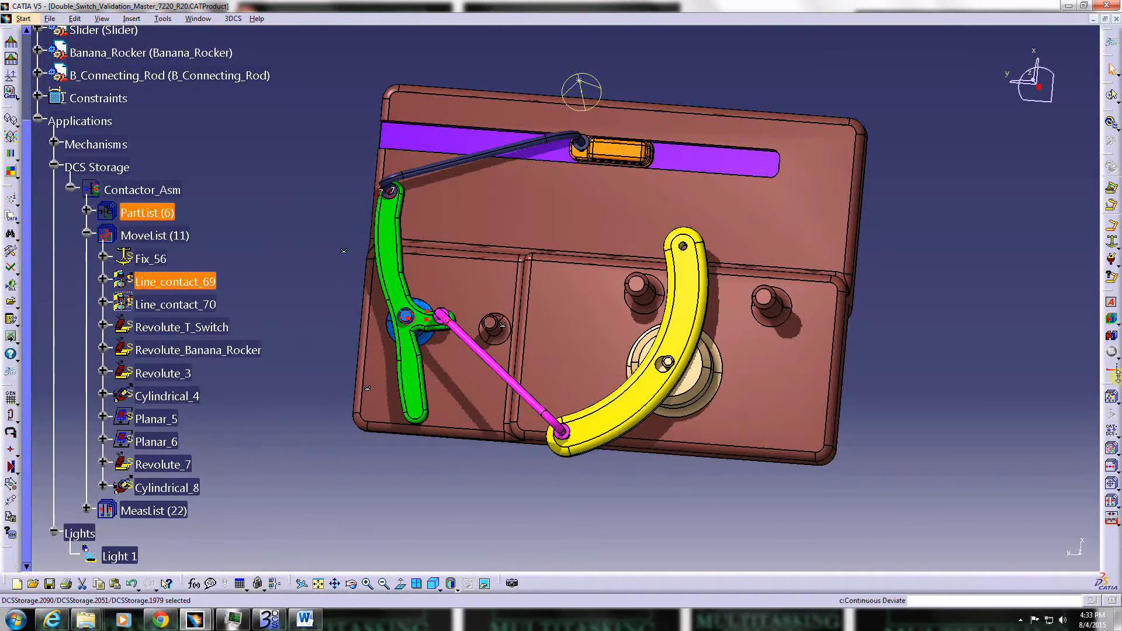
click(1110, 94)
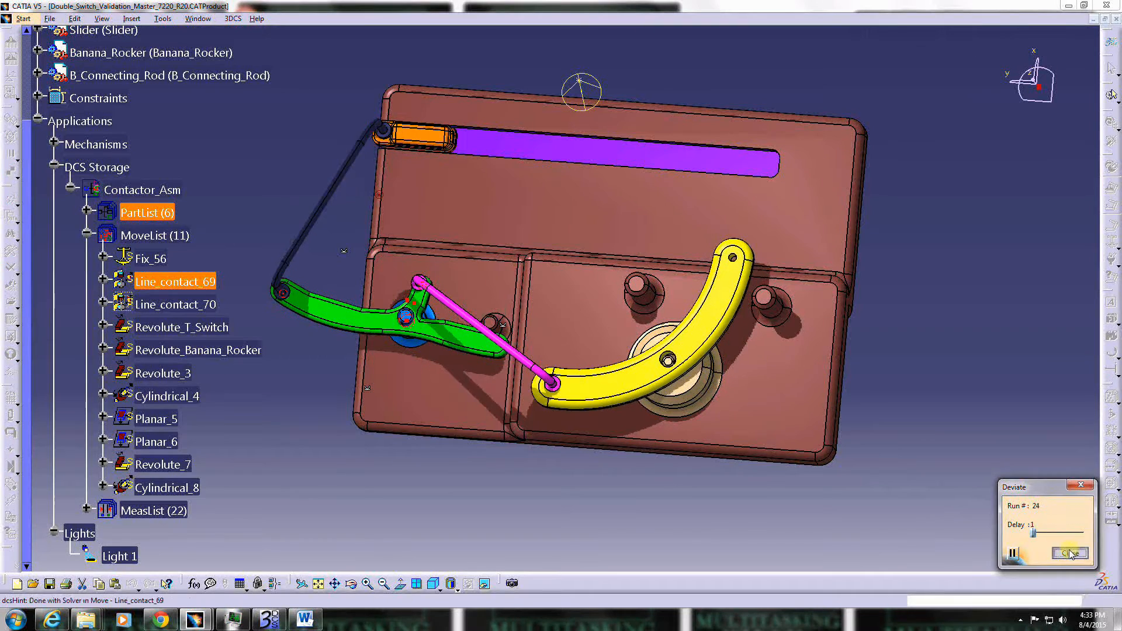
click(1110, 304)
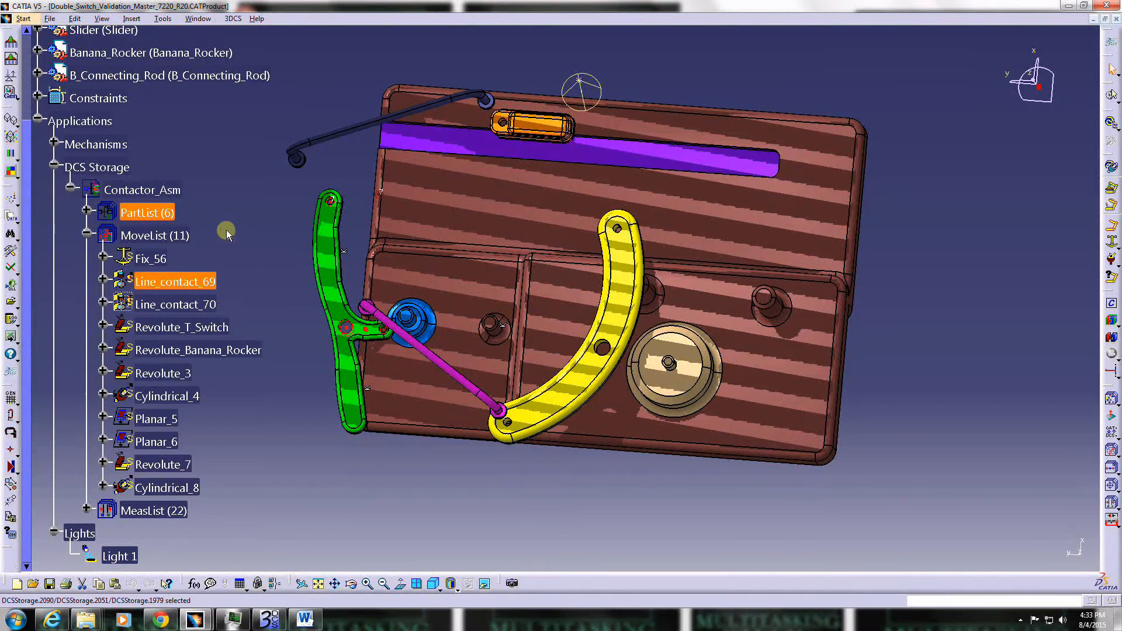
Deactivate the Line_contact_69 move and highlight the features used by Revolute_T_Switch.
right_click(157, 284)
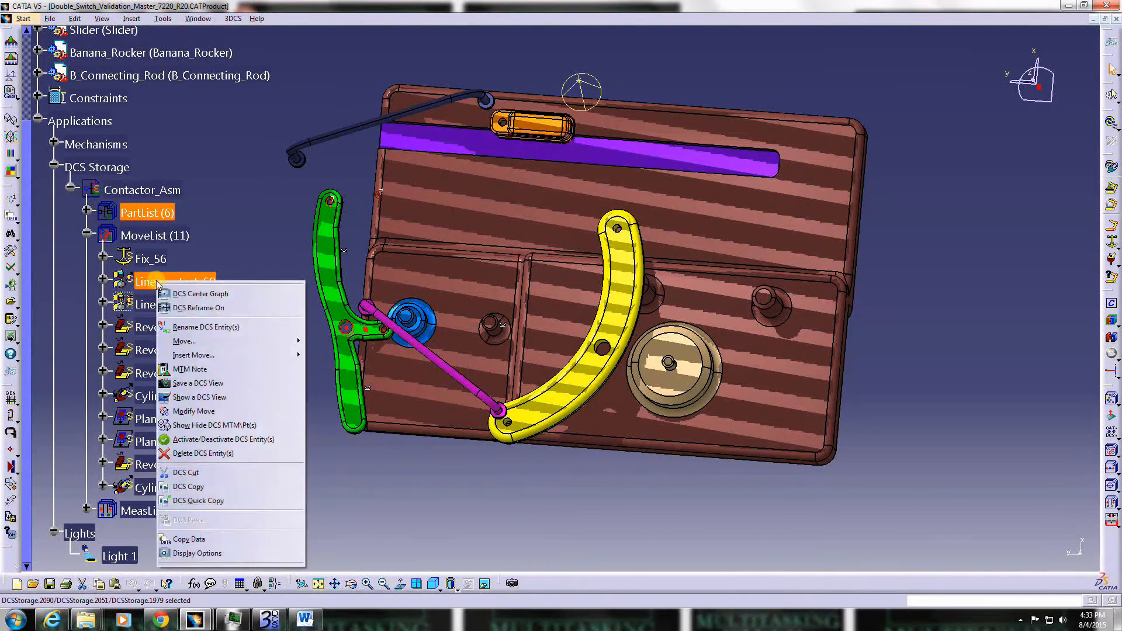
click(186, 439)
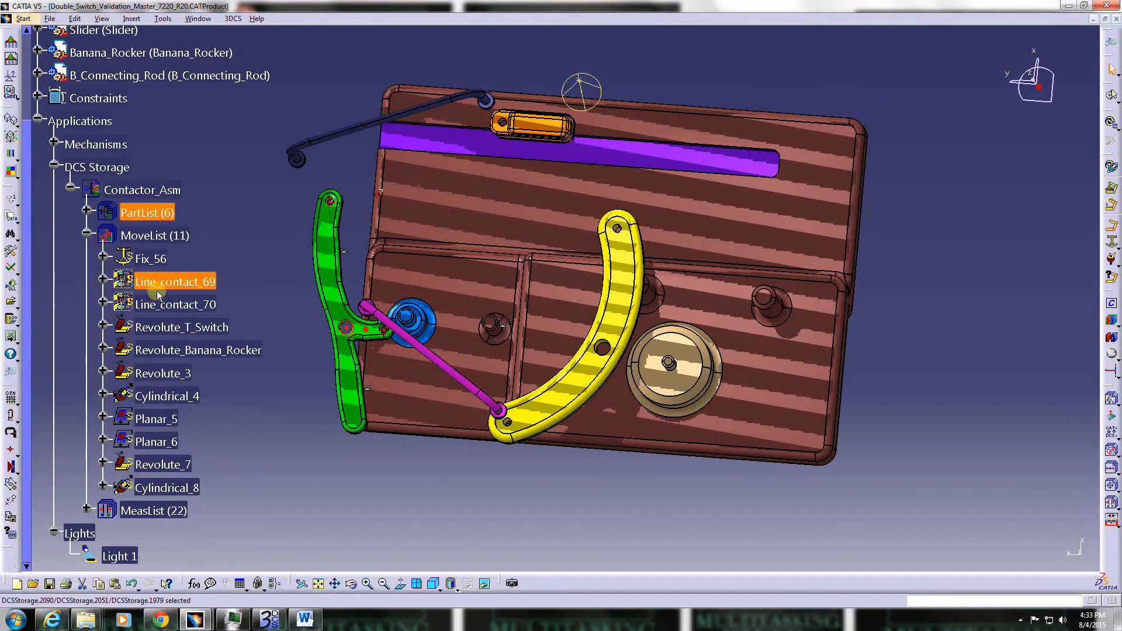
click(163, 329)
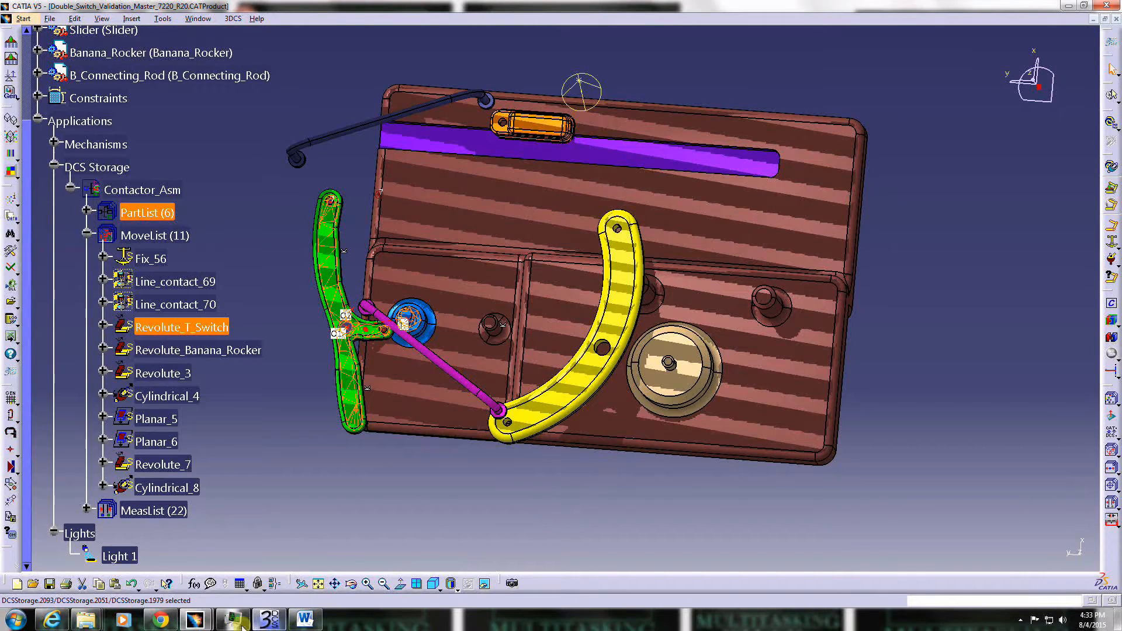
Switch to the CATIA window with the Susp_Final_Asm_Complex_7220_R19 suspension assembly.
mouse_move(195, 620)
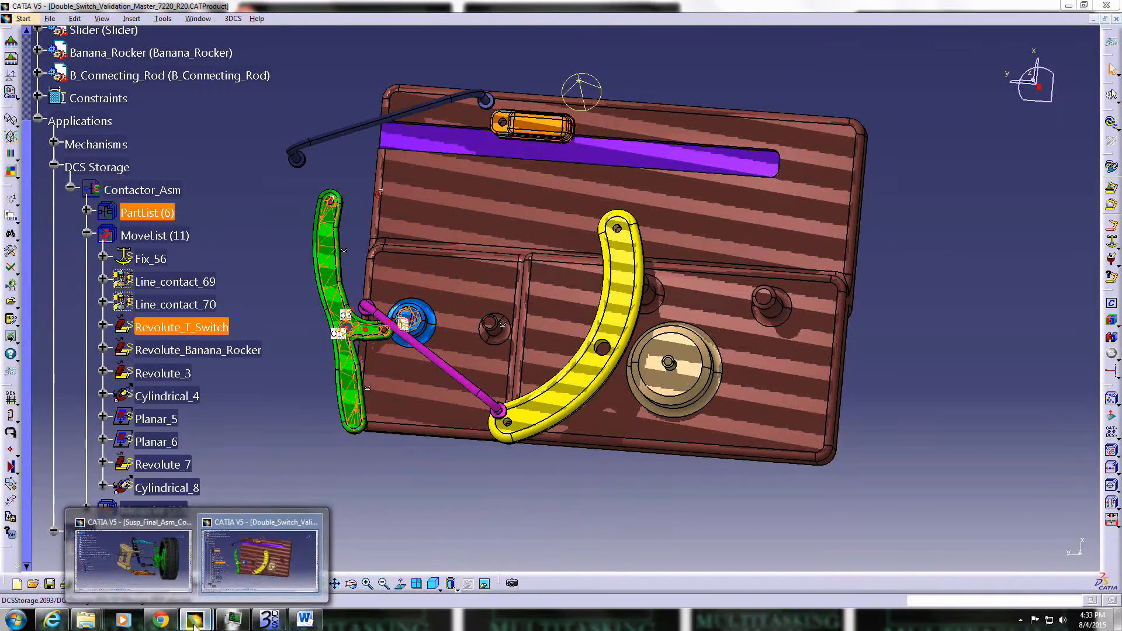
click(162, 568)
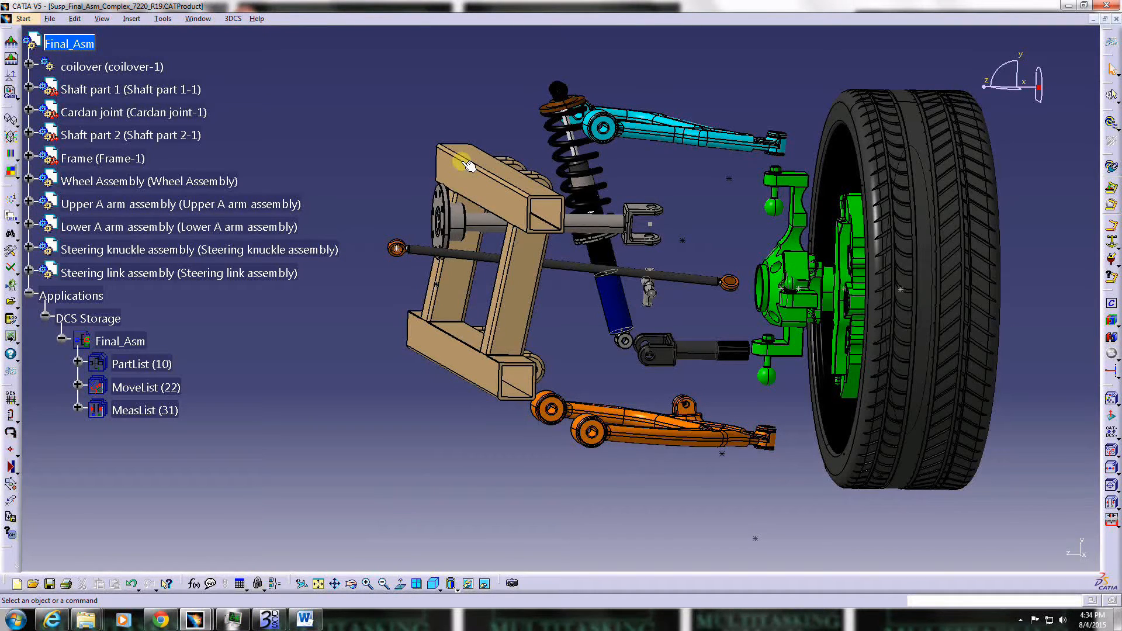
Read the Suspension with Tire Model notes in Word's Mech_Model_Index document, and switch to the Mechanical folder in Windows Explorer.
click(303, 620)
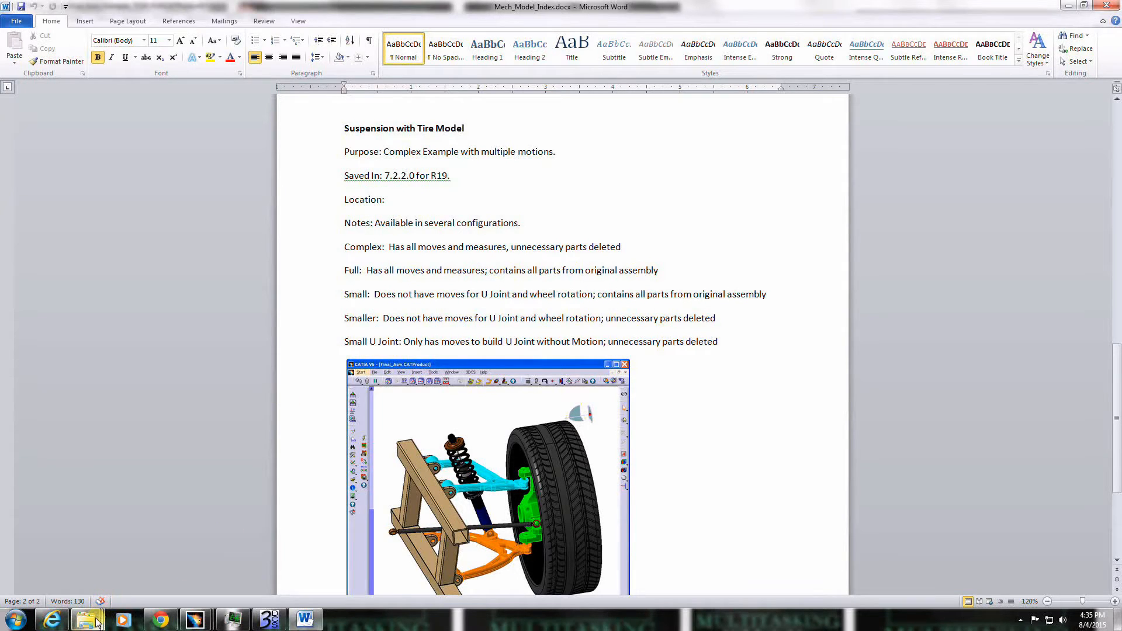
mouse_move(96, 622)
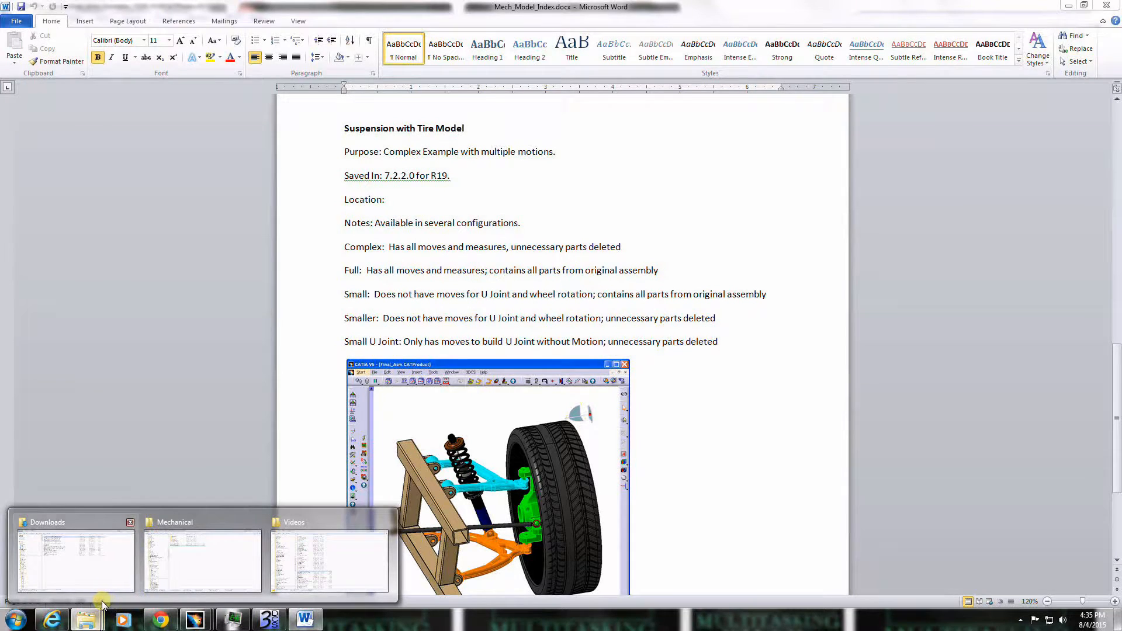
mouse_move(99, 597)
mouse_move(166, 576)
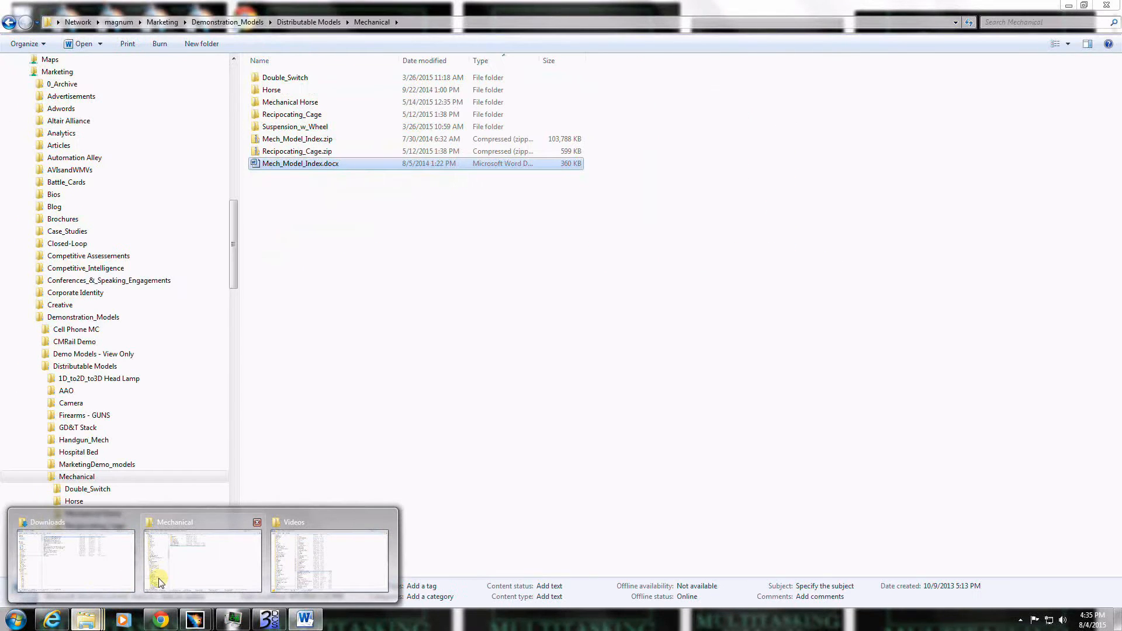
click(159, 582)
Open the Small_U_Joint_7220_R19 folder inside Suspension_w_Wheel and select its Susp_Final_Asm_Small_U_Joint_7220_R19 product file.
click(286, 129)
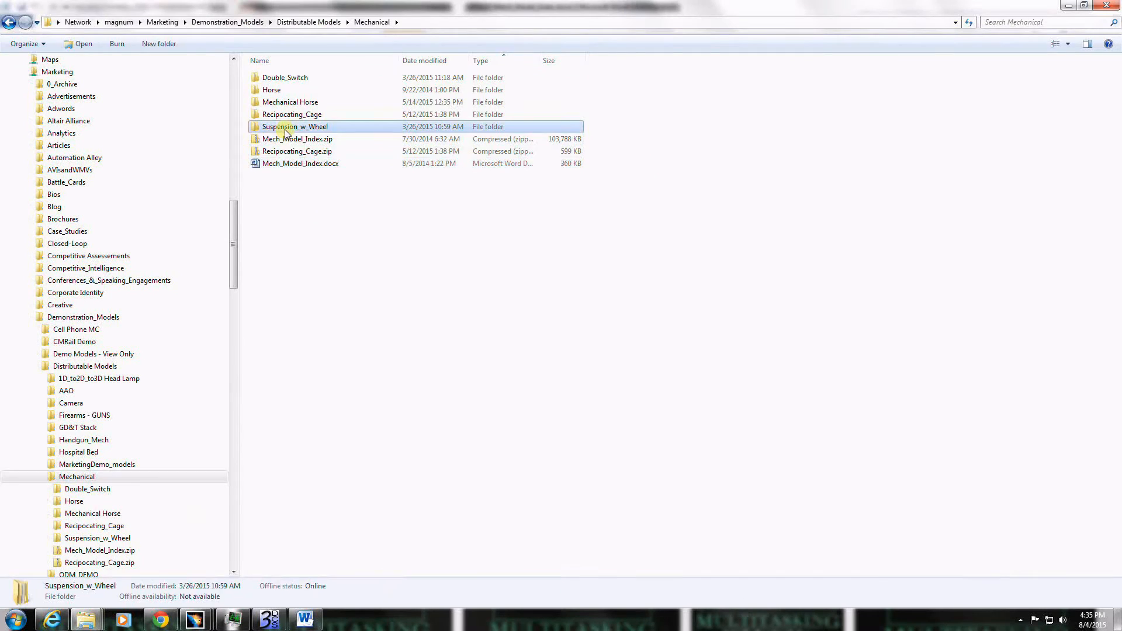
double_click(287, 128)
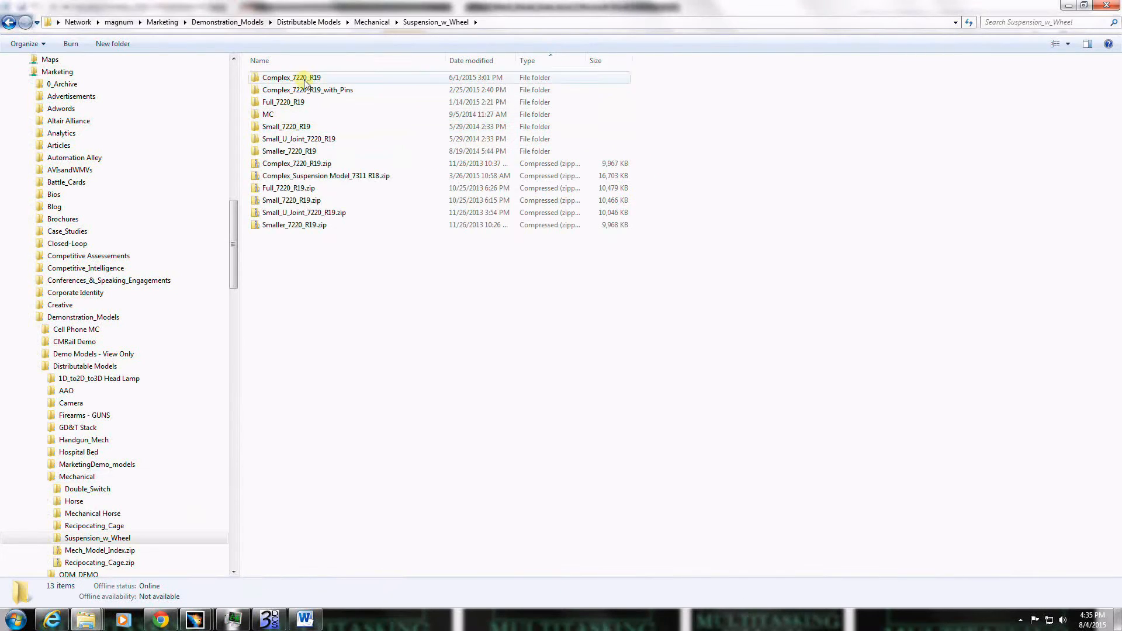
double_click(308, 140)
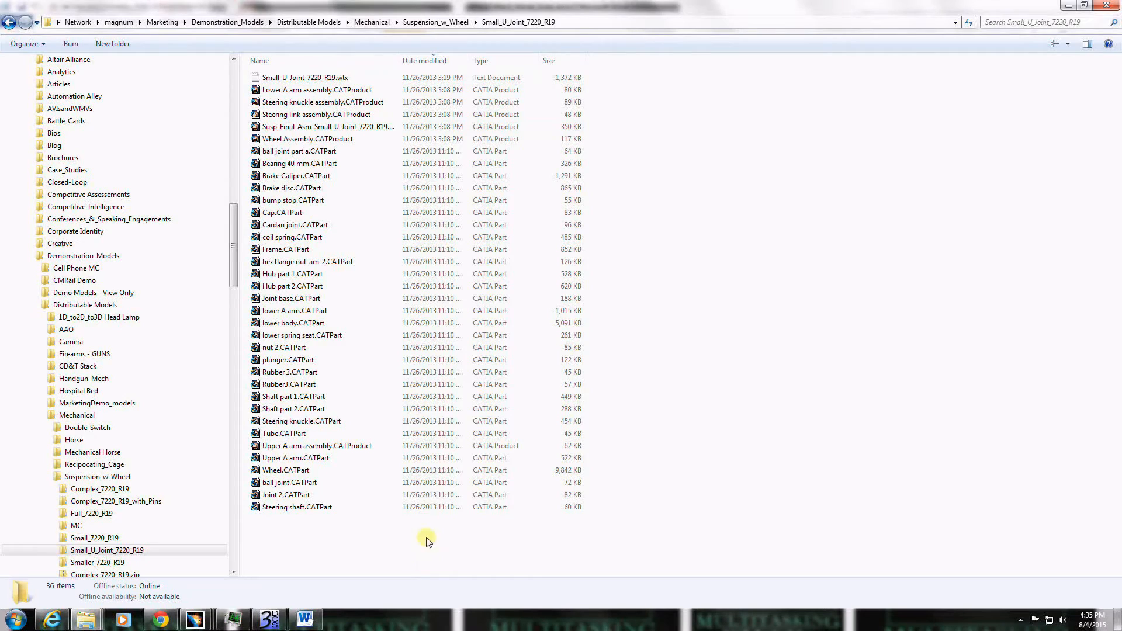
click(390, 126)
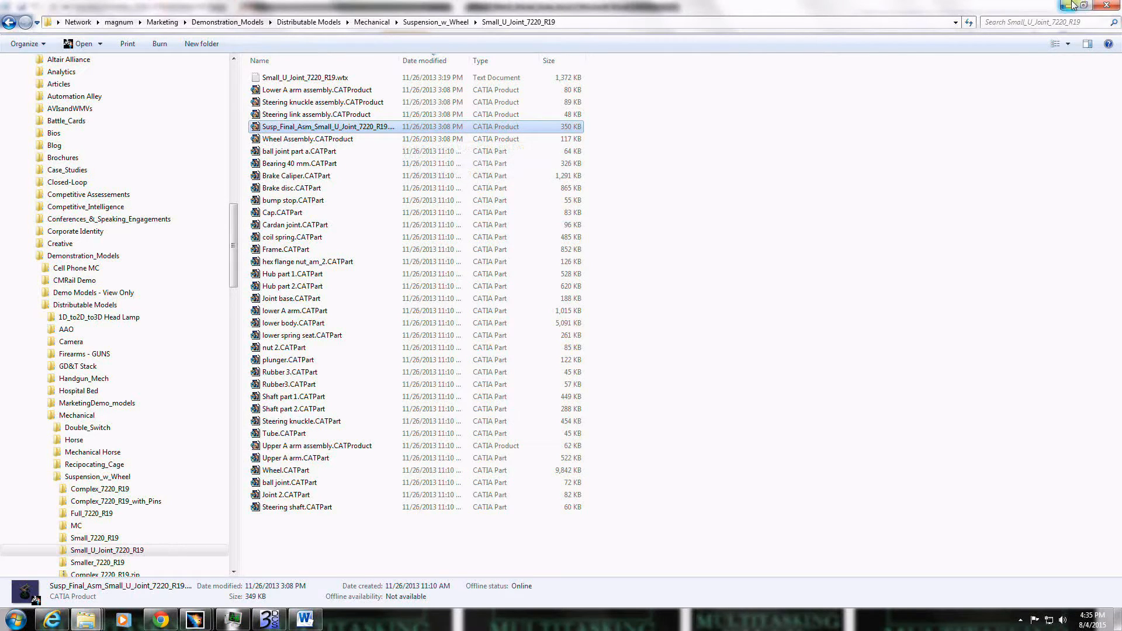
Switch back to the suspension assembly in CATIA and highlight the features of the Lower_Arm_Rotate and Rotate_Shaft moves.
mouse_move(194, 619)
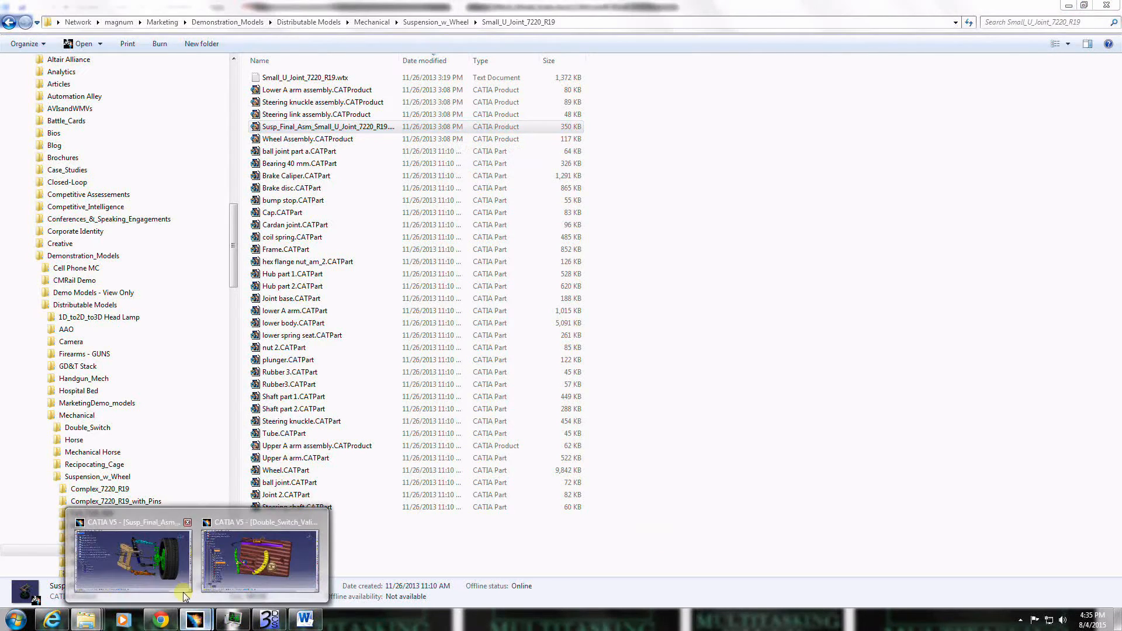
click(168, 569)
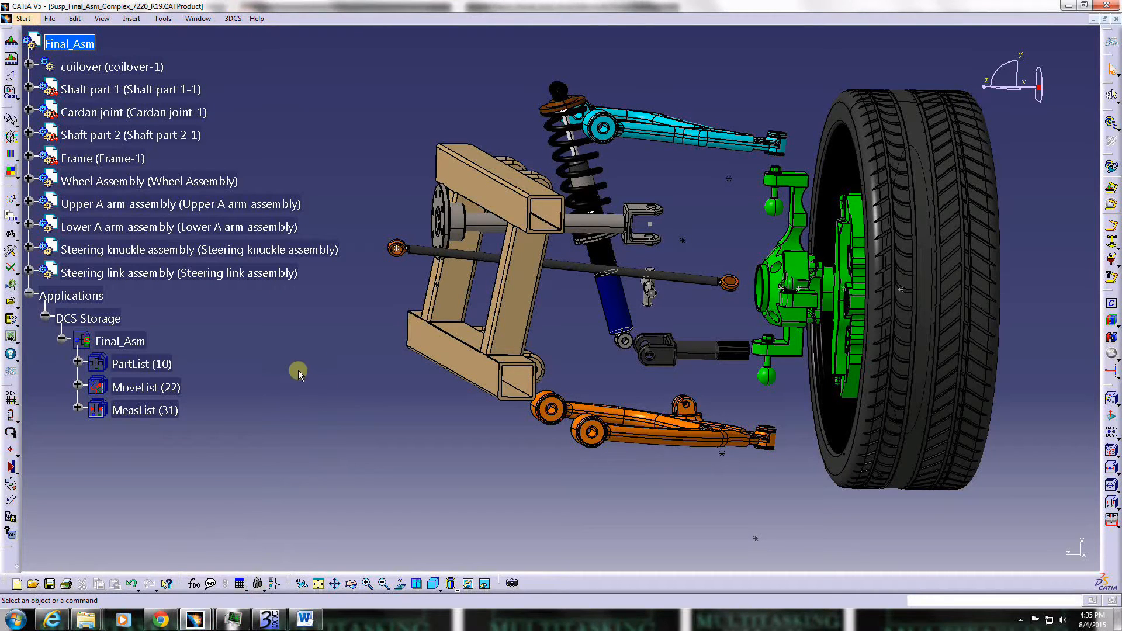
click(77, 385)
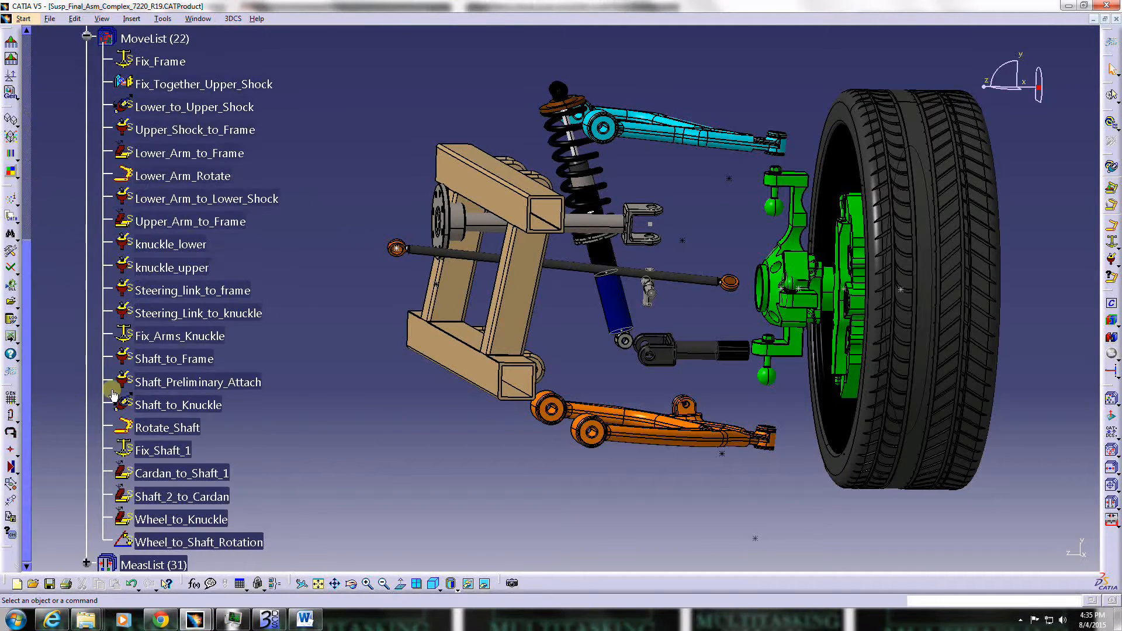
scroll(276, 273, up, 1)
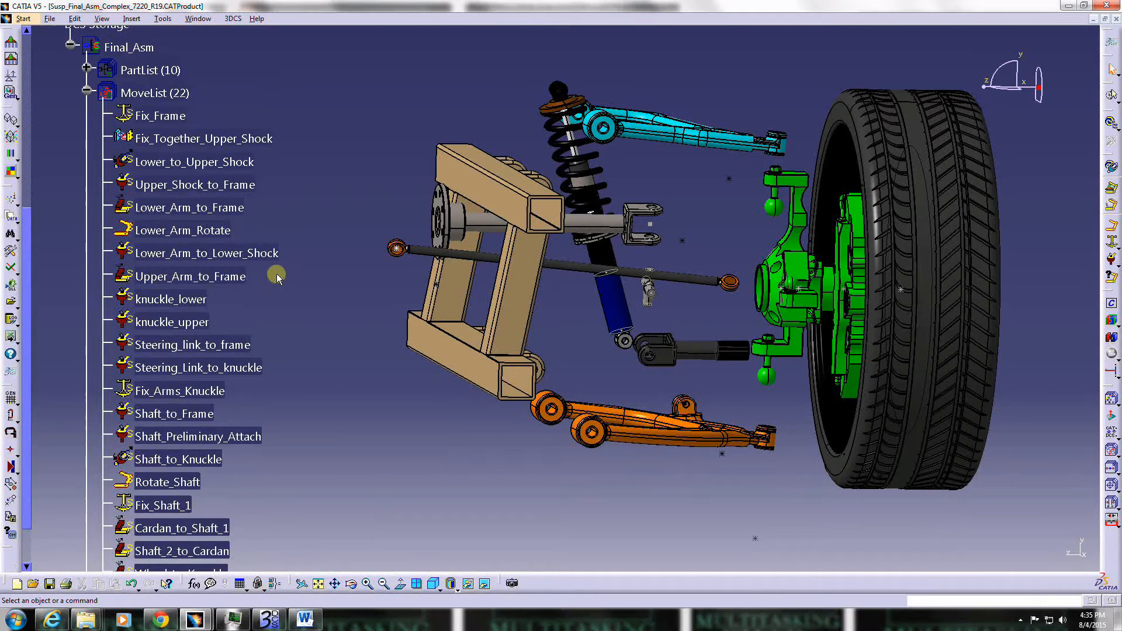
click(178, 230)
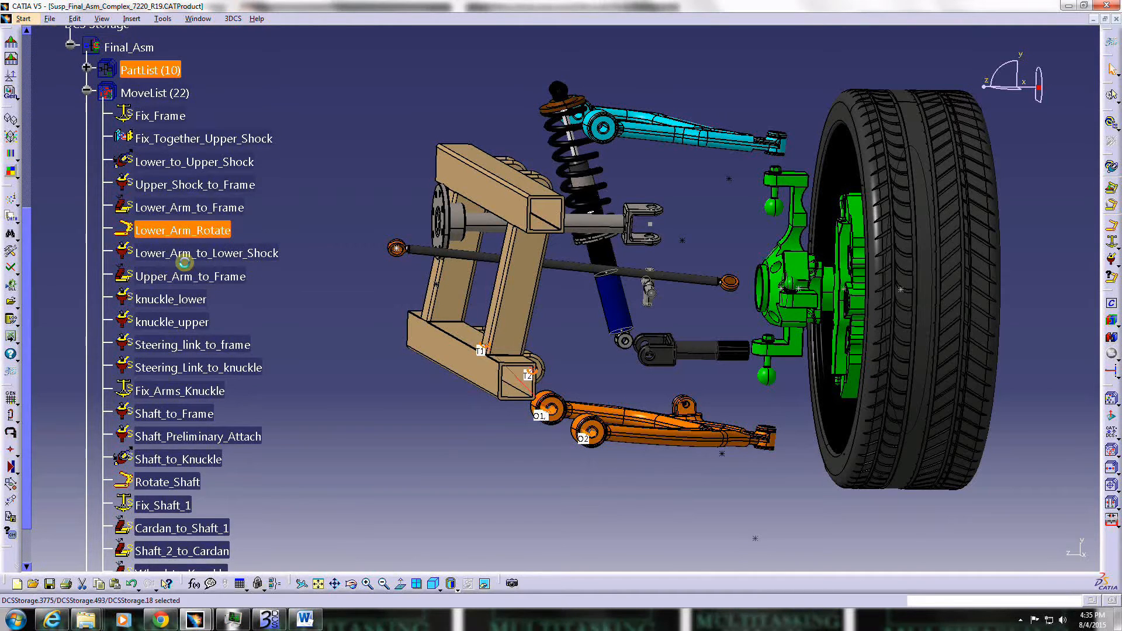
click(170, 482)
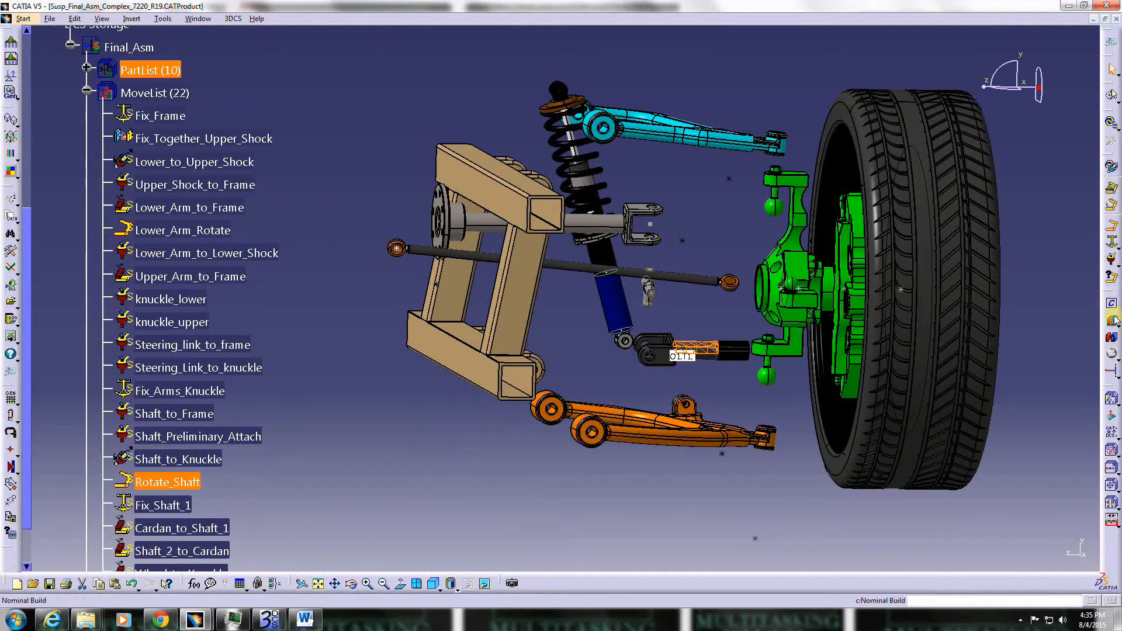
Animate the suspension with Continuous Deviate, viewing it from the wheel and frame sides, and return the parts to their separated positions.
click(1109, 372)
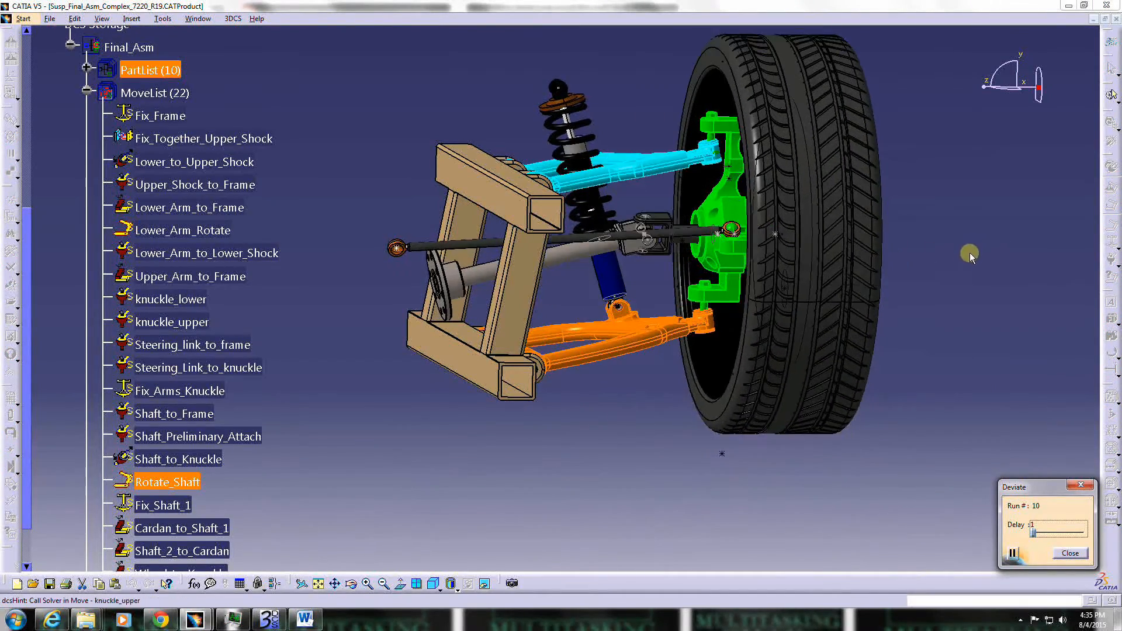
middle_drag(885, 301, 660, 300)
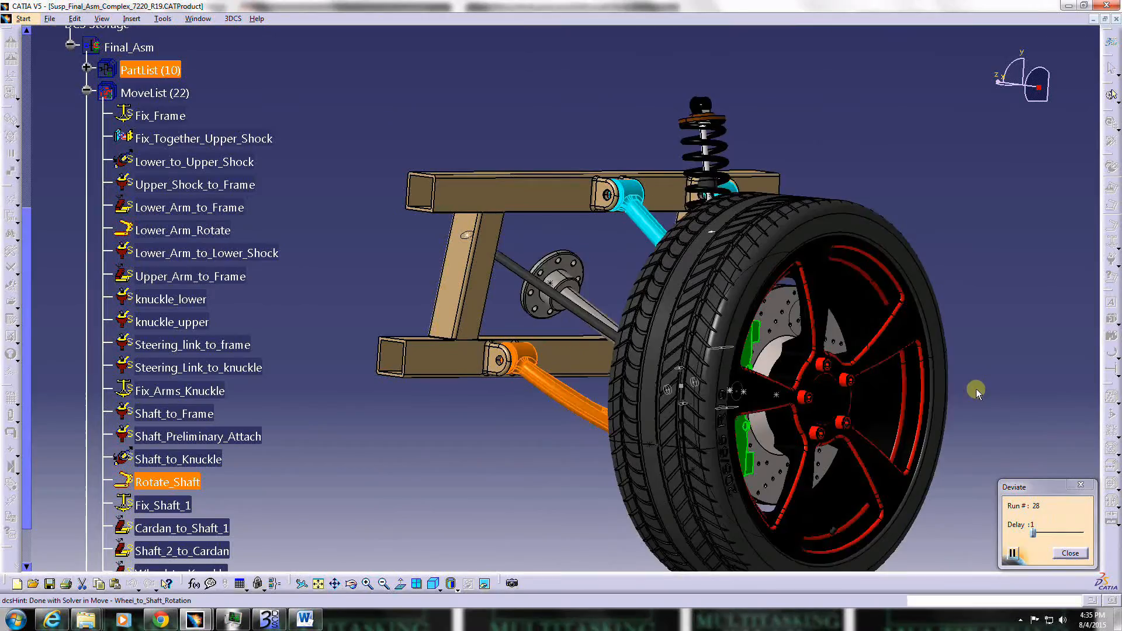
middle_drag(343, 296, 560, 309)
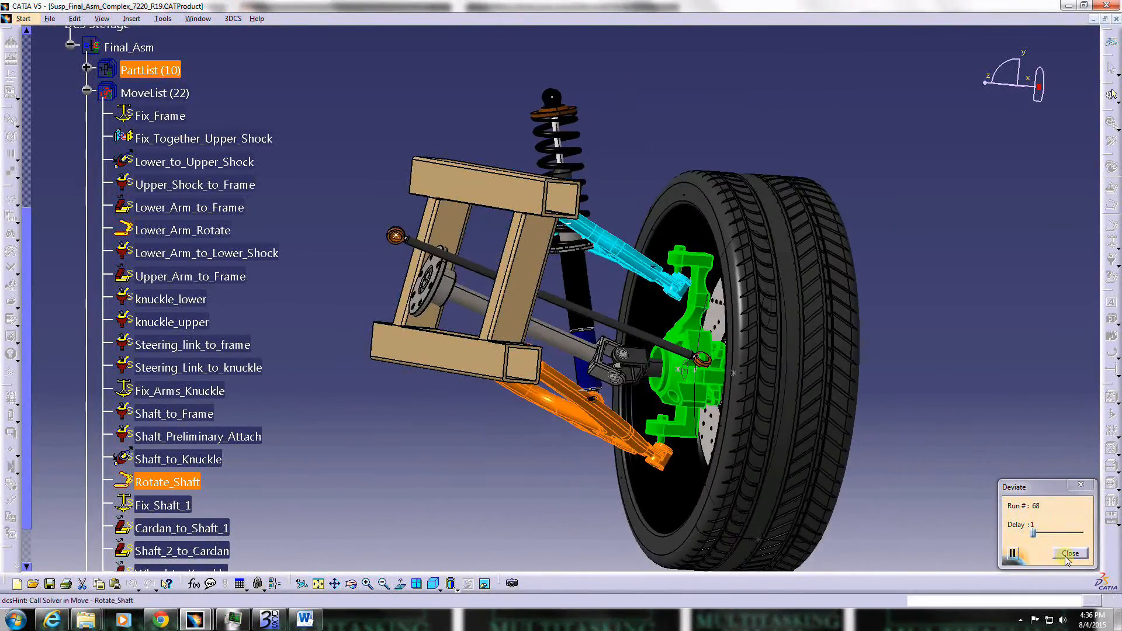
click(1069, 554)
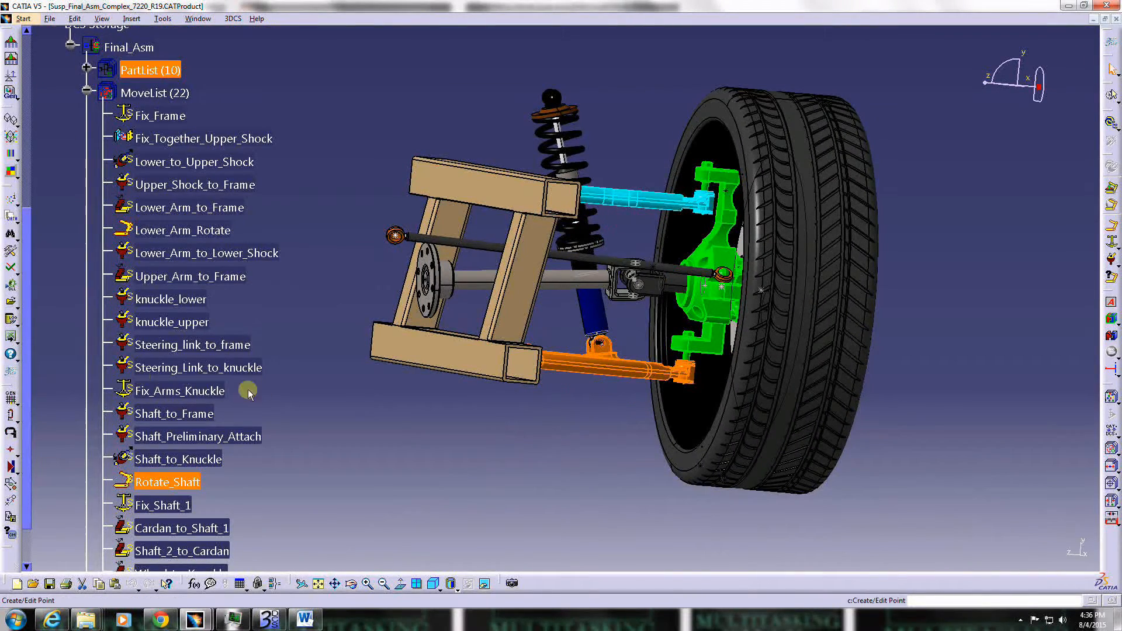
click(1113, 303)
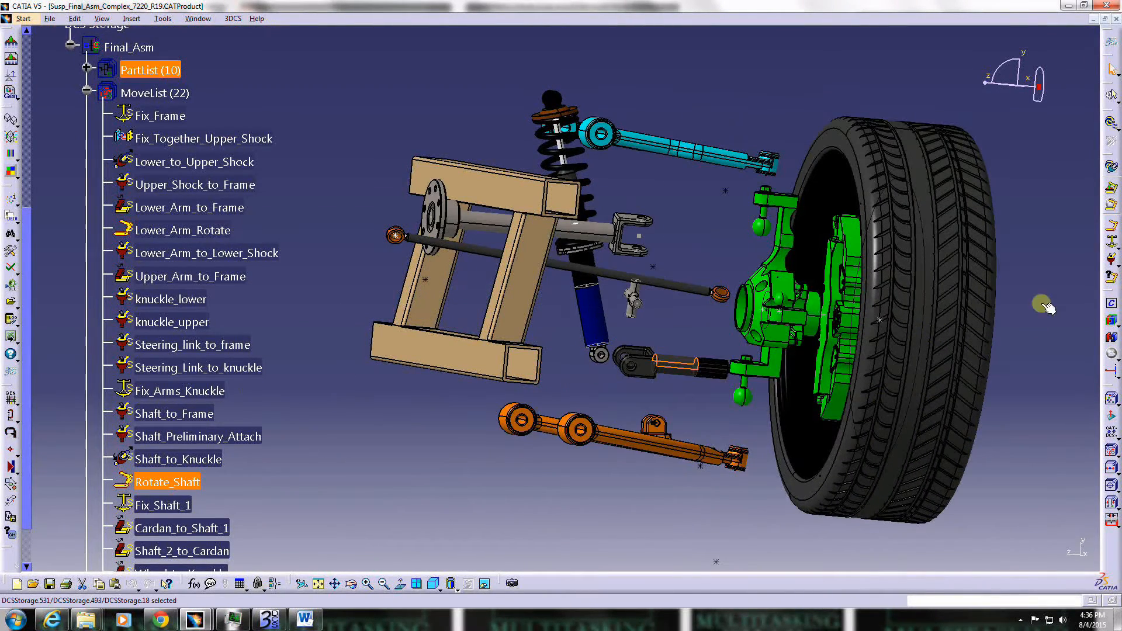
Build the suspension assembly and run Kinematic Animation of the Rotate_Shaft move forward to its end position.
click(1116, 131)
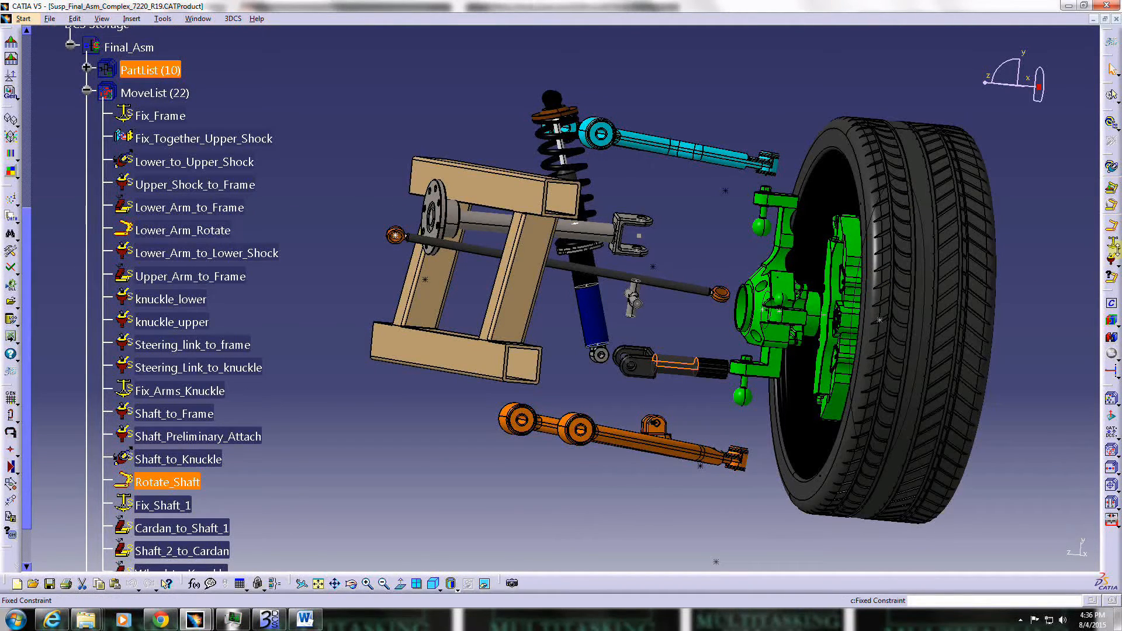
click(1112, 337)
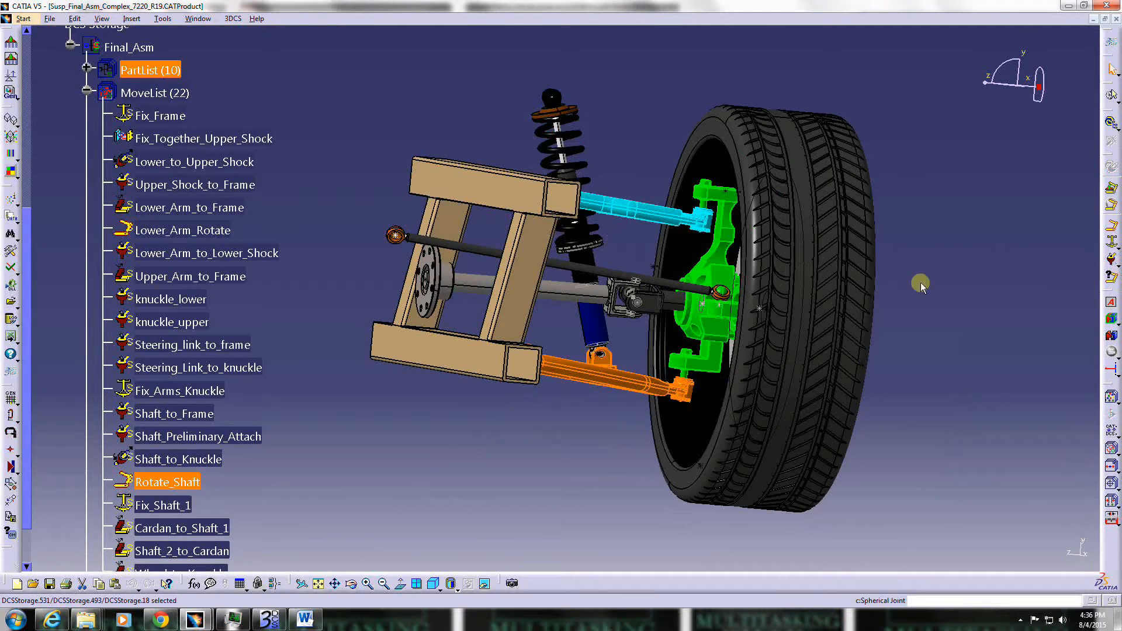
click(1112, 207)
click(951, 528)
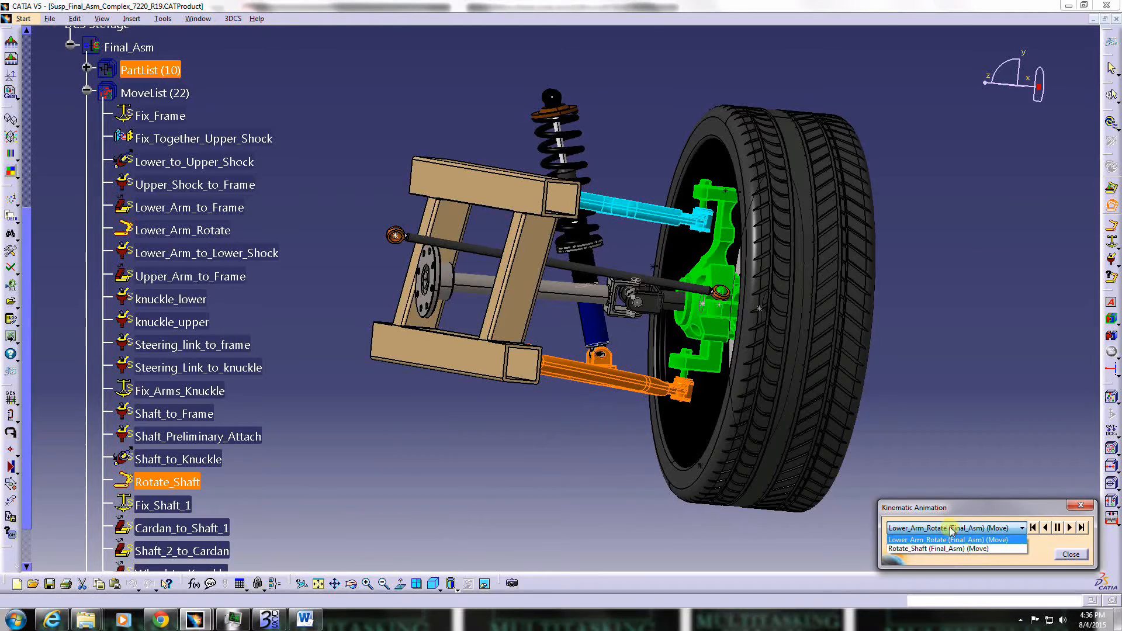
click(947, 548)
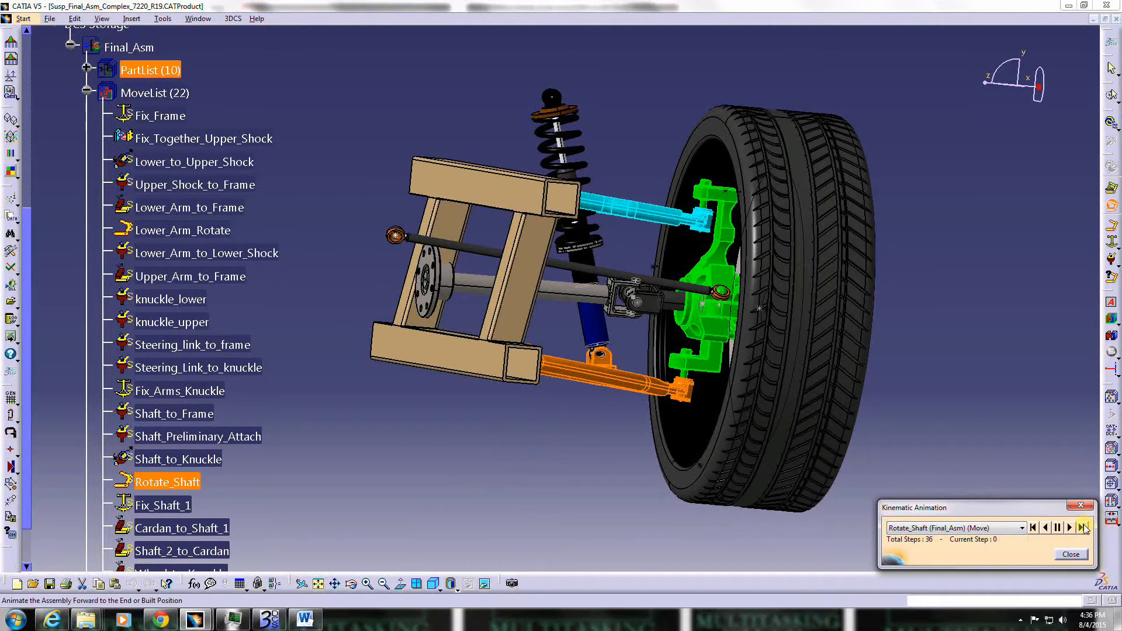
click(1082, 527)
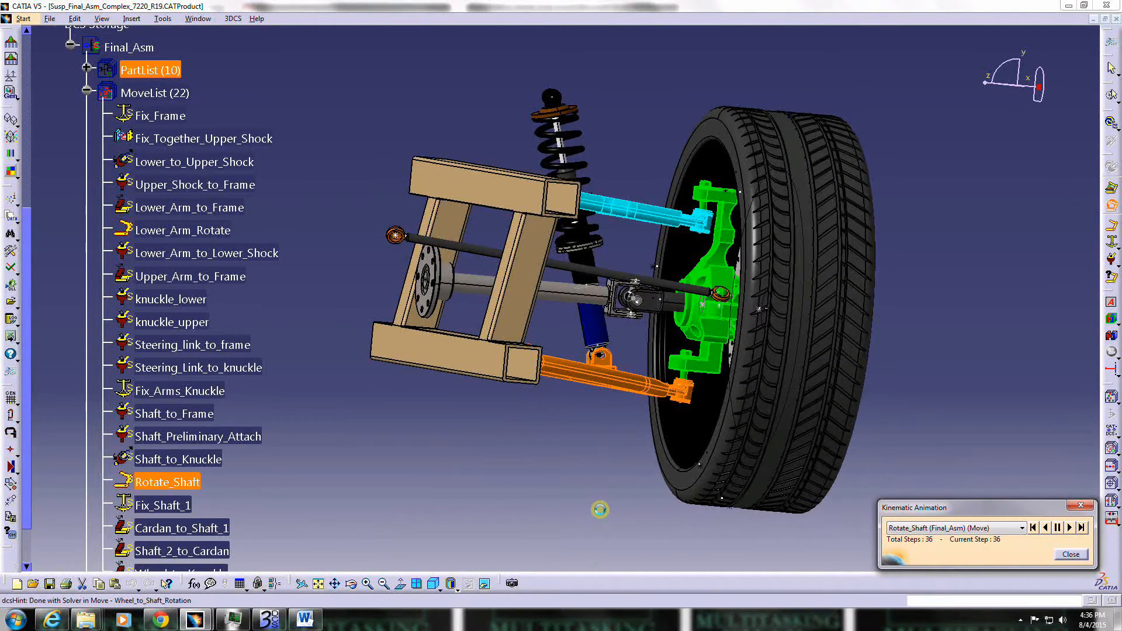
click(1071, 554)
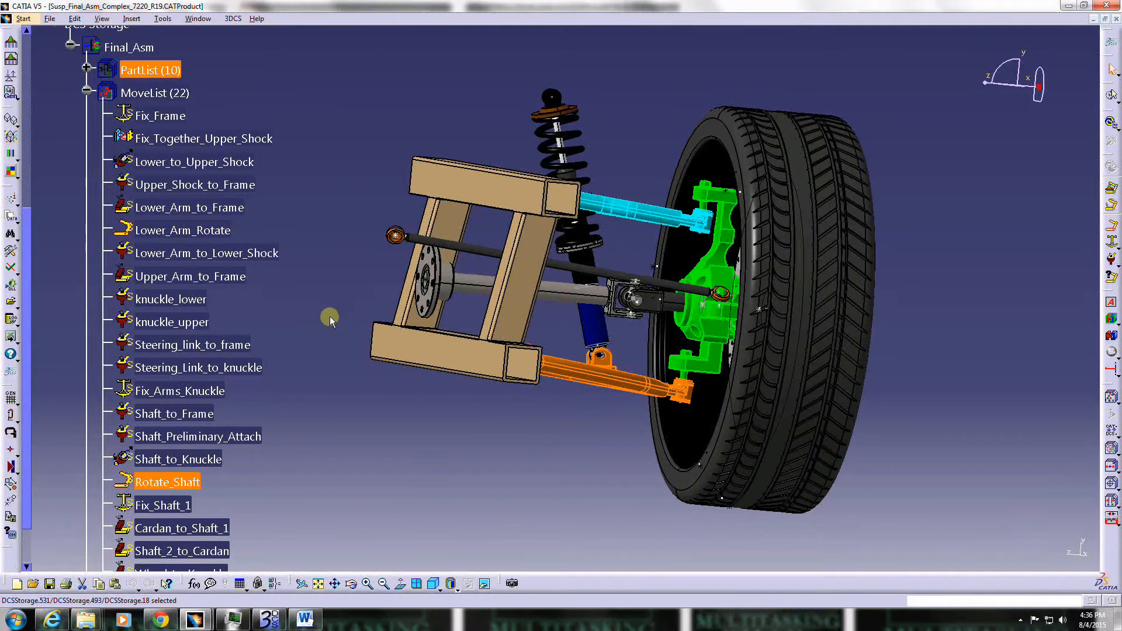
Expand the MeasList and highlight the features used by the Wheel_to_Frame_rail and VM_Upper_Shock_Attach measures.
scroll(326, 321, down, 6)
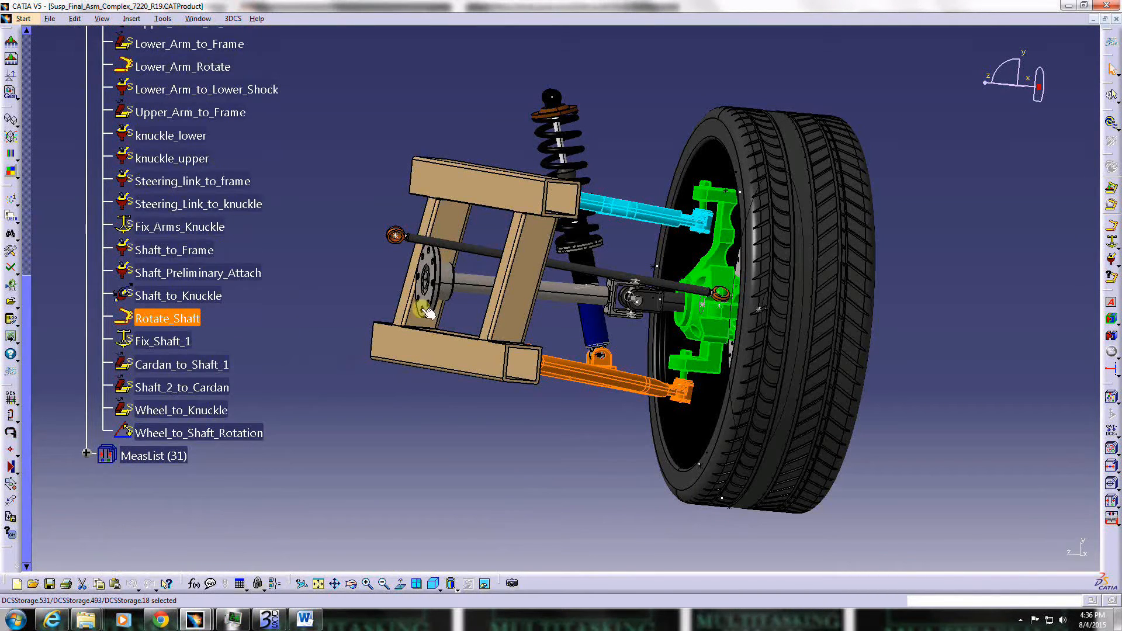
click(87, 453)
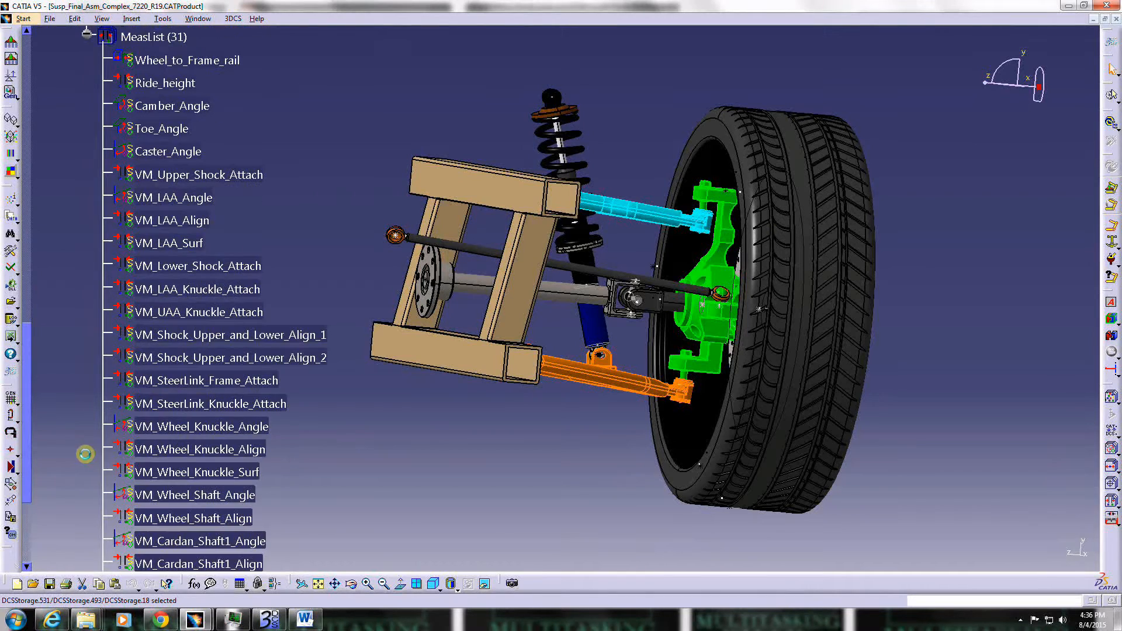
click(187, 61)
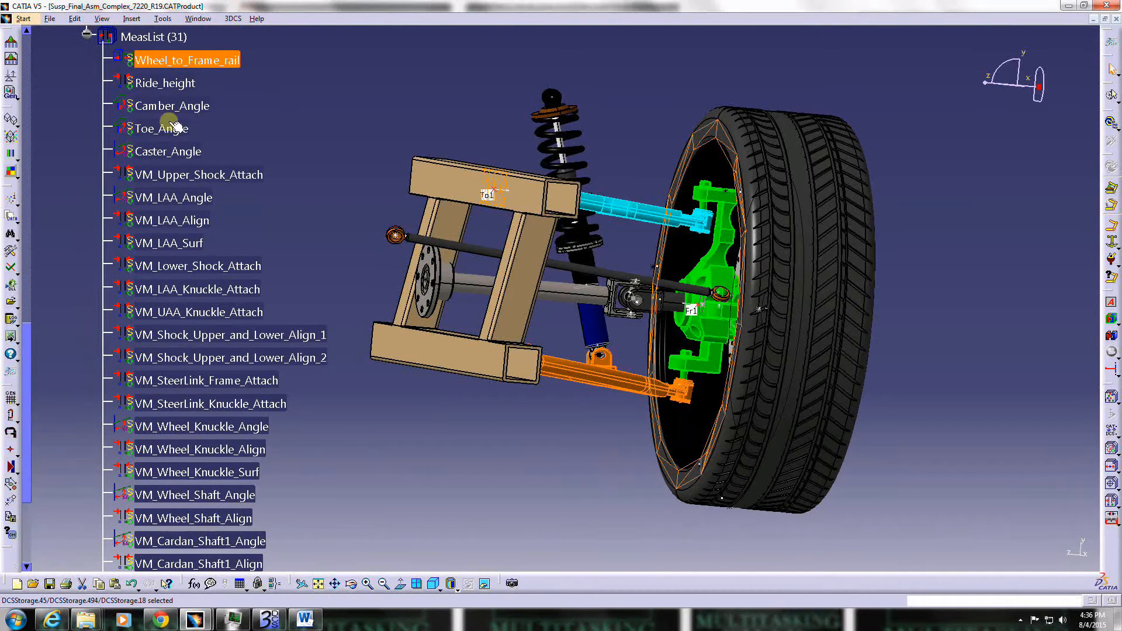
click(165, 175)
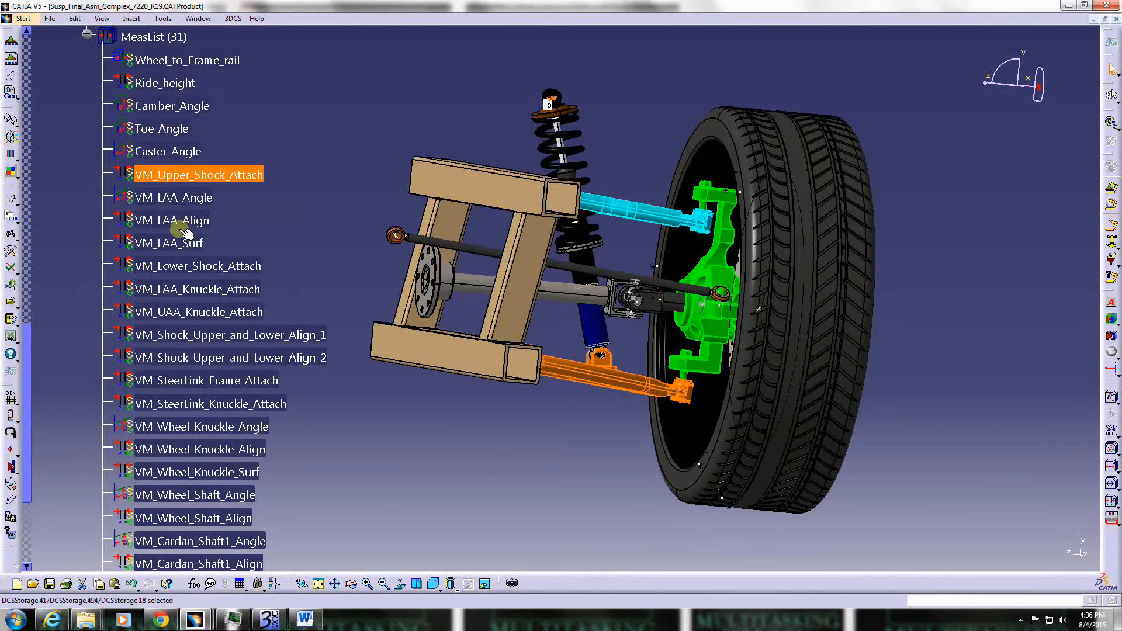
Highlight the features used by the VM_Shock_Upper_and_Lower_Align_1, VM_SteerLink_Frame_Attach and VM_LAA_Knuckle_Attach measures.
scroll(234, 452, down, 1)
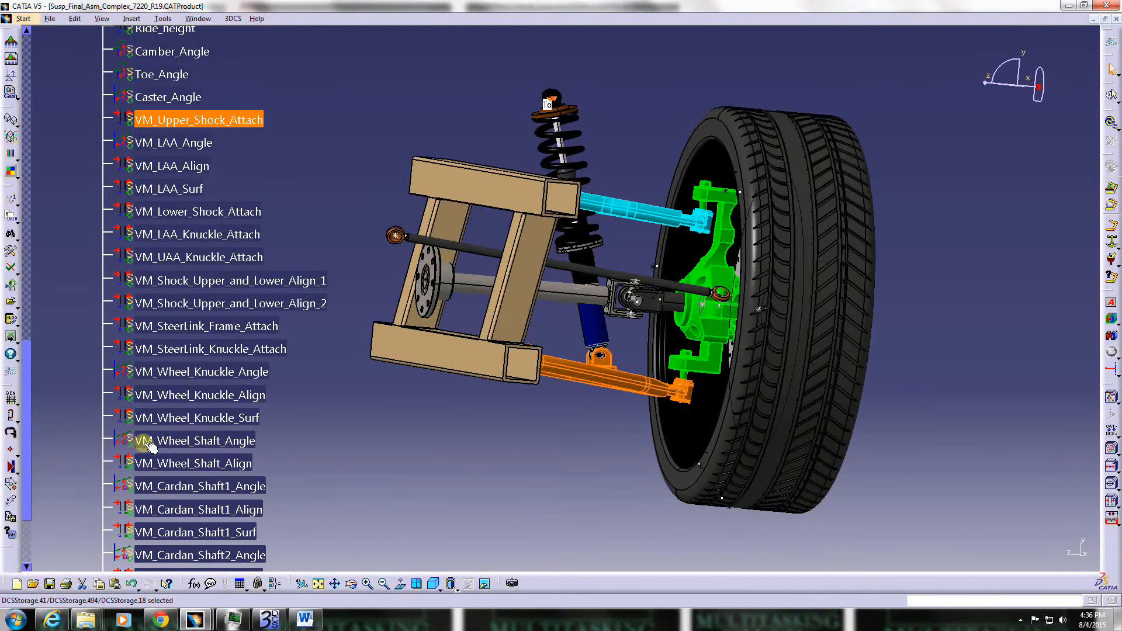
scroll(280, 450, down, 2)
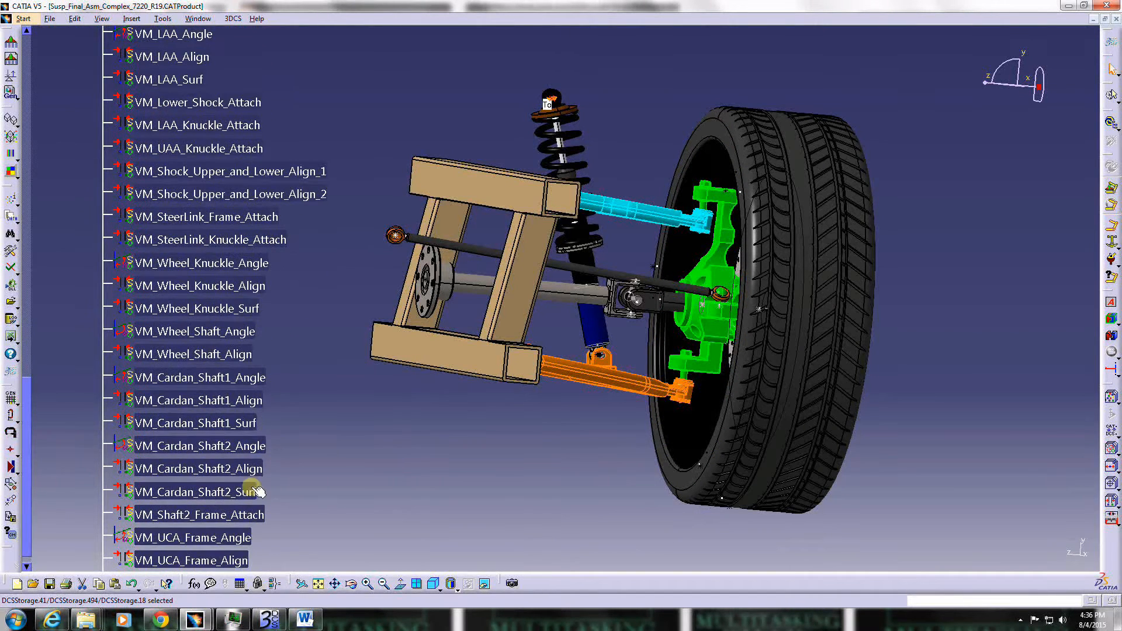
scroll(342, 392, up, 1)
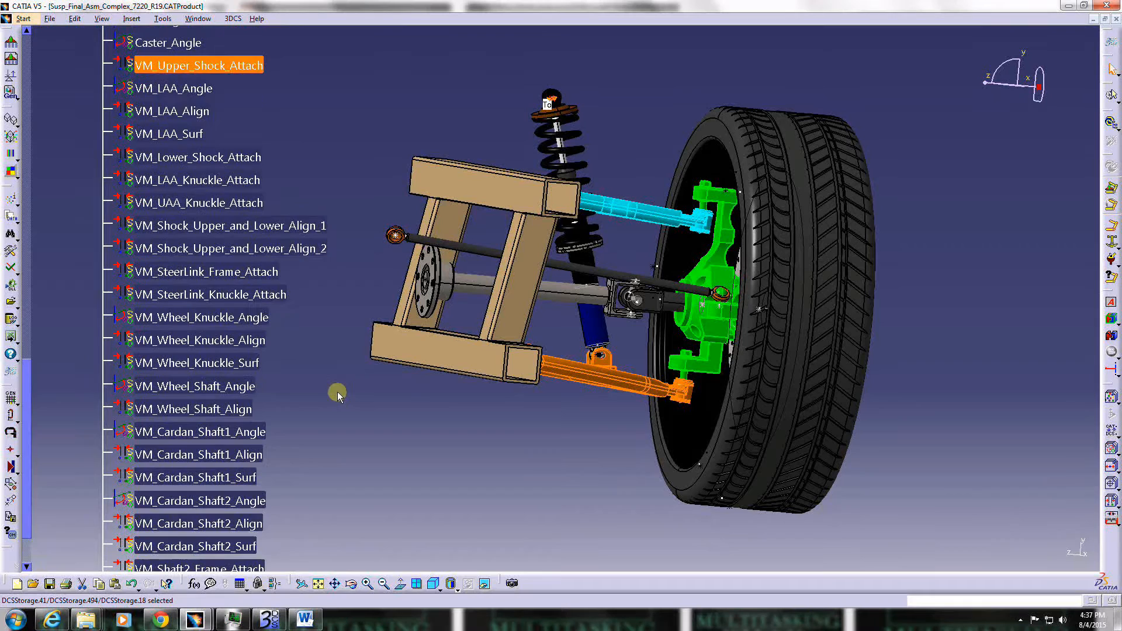
click(246, 228)
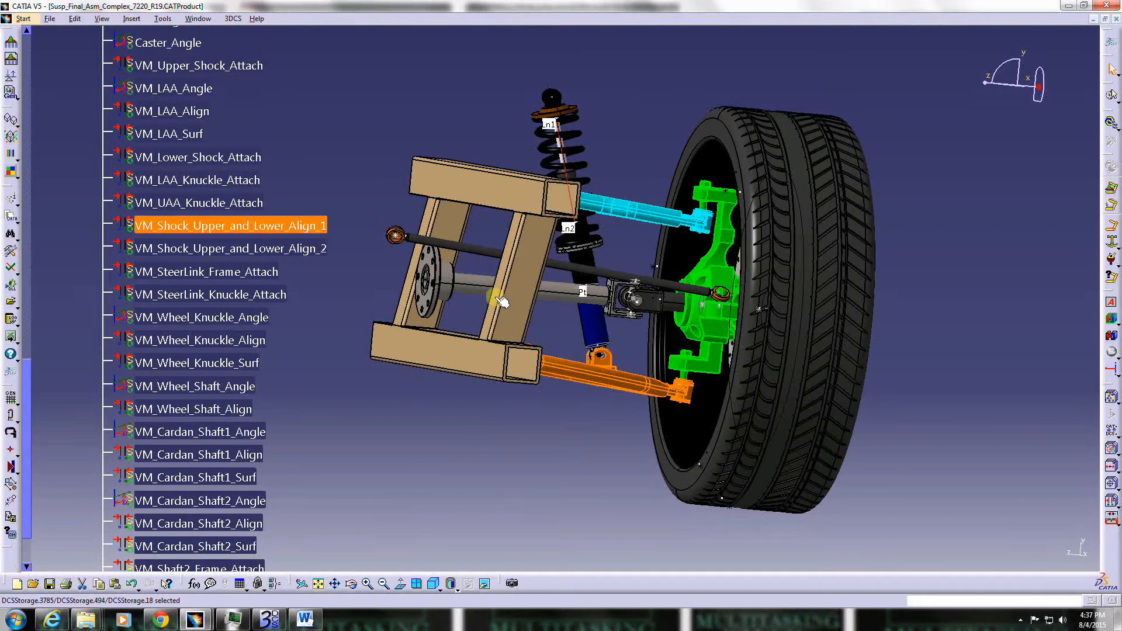
click(223, 272)
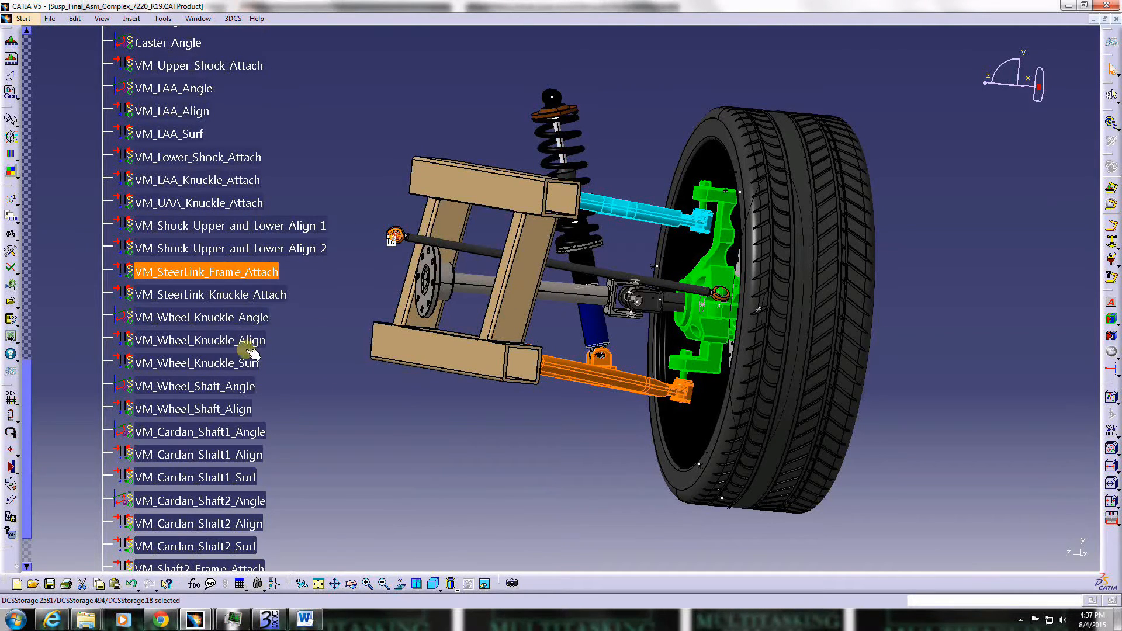
scroll(221, 374, down, 1)
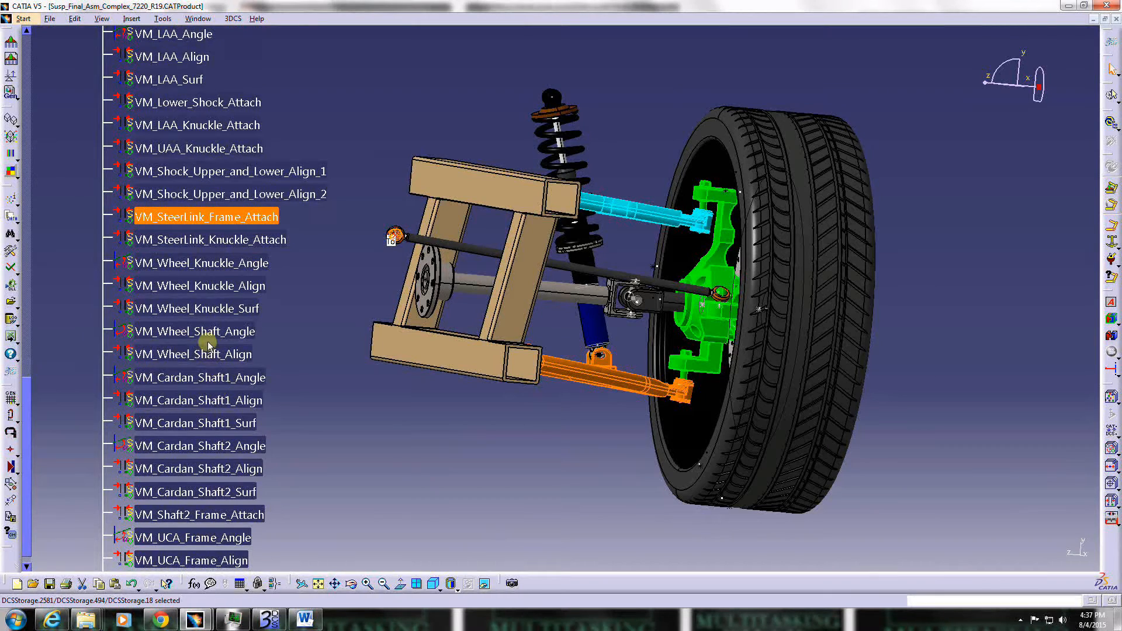
click(231, 132)
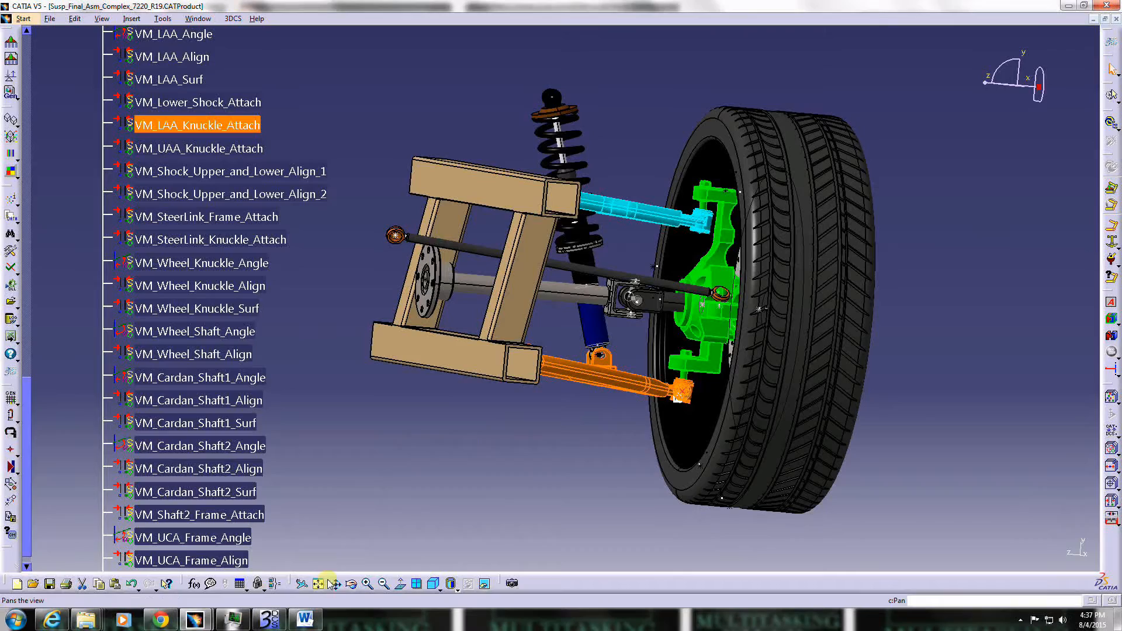
Switch to the Double_Switch_Validation_Master_7220_R20 window and close the product without saving it.
click(197, 620)
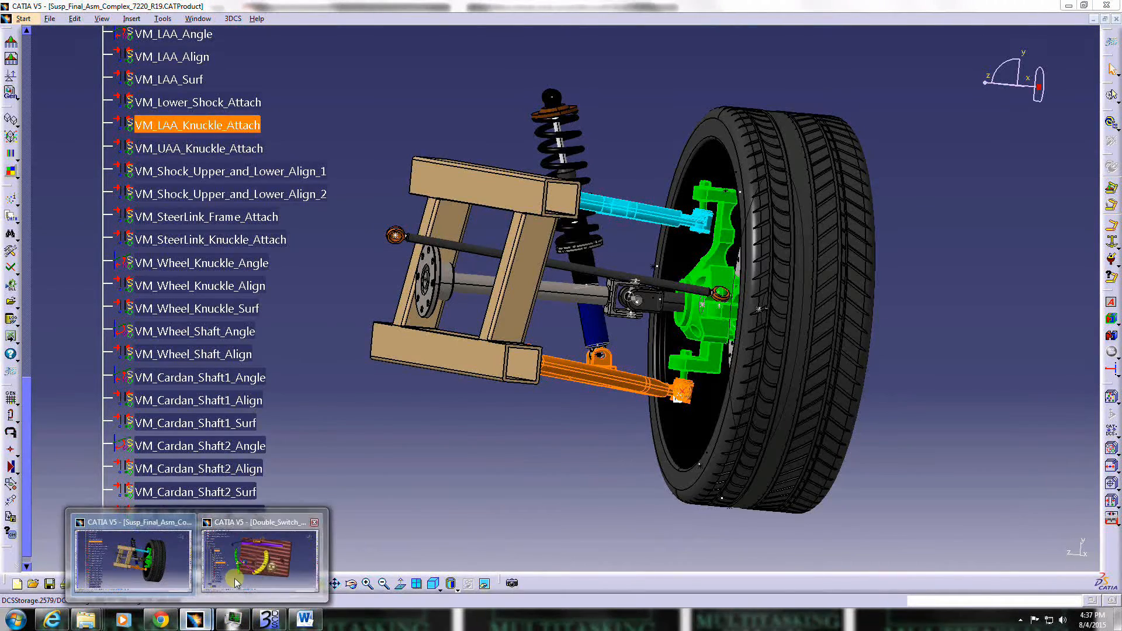
click(251, 561)
click(1116, 19)
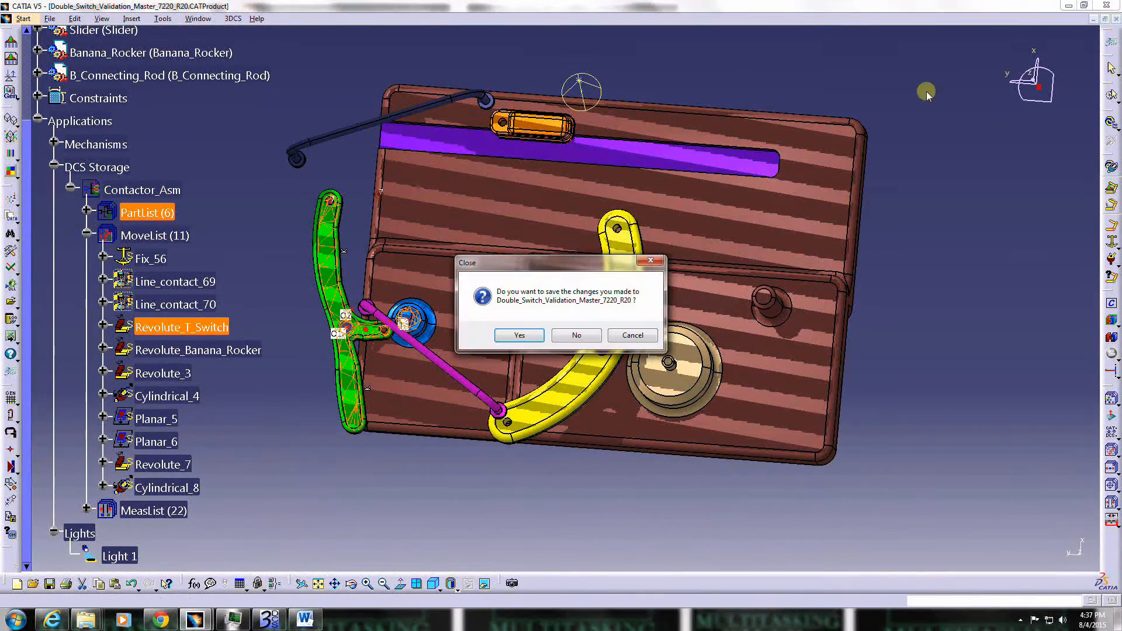
click(576, 335)
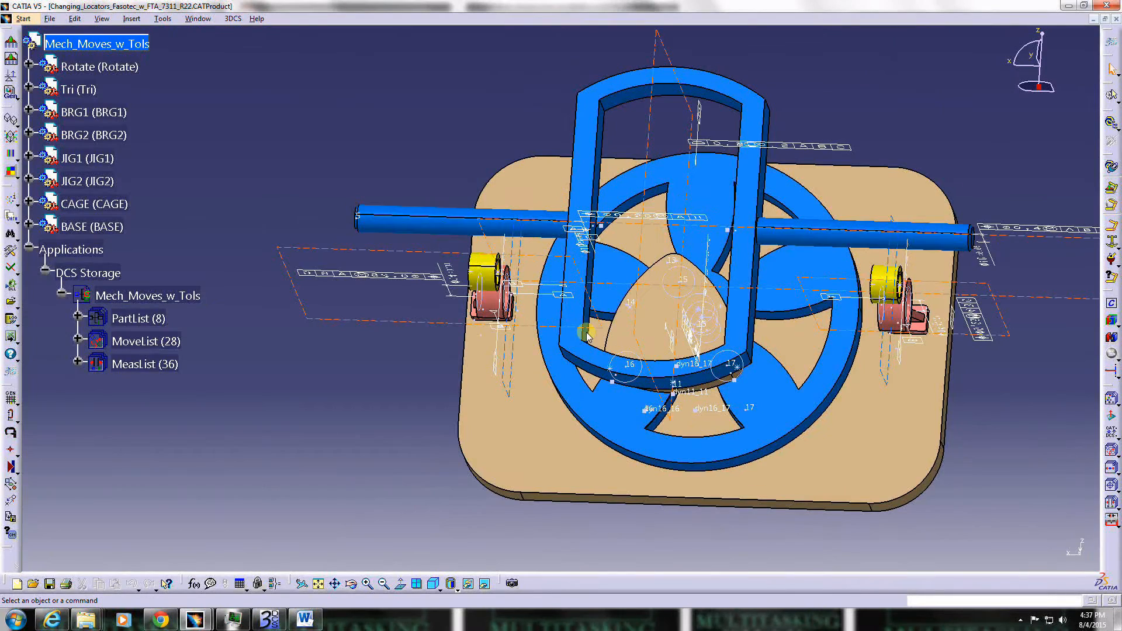
Build the Mech_Moves_w_Tols assembly and animate it with Continuous Deviate, expanding the MoveList before closing the animation.
middle_drag(828, 319, 725, 330)
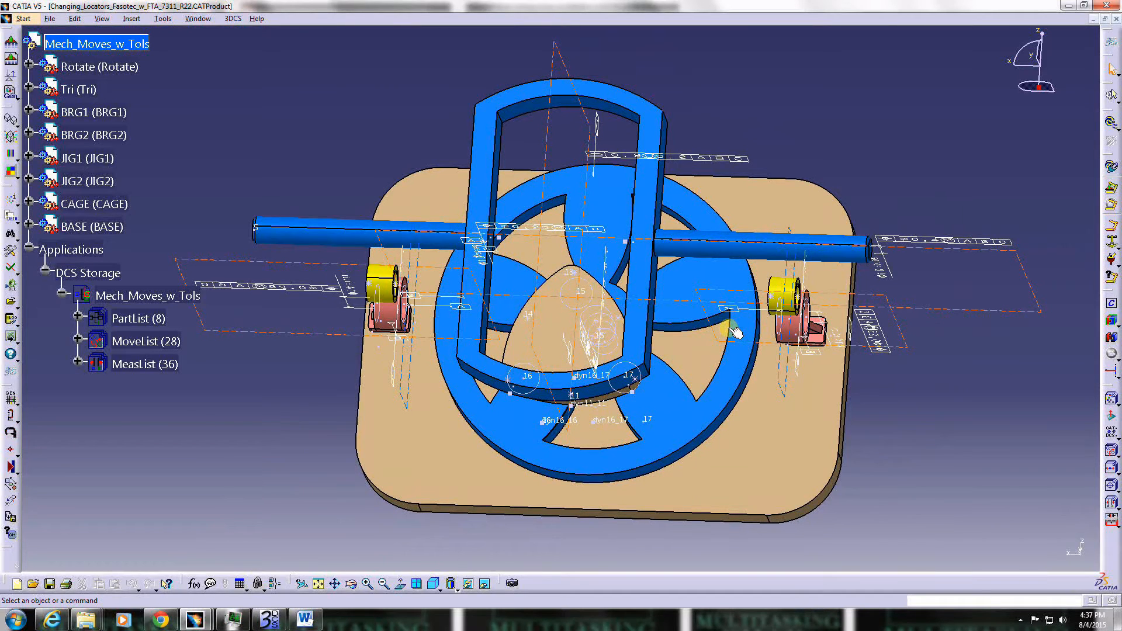
click(1110, 320)
middle_drag(500, 502, 738, 439)
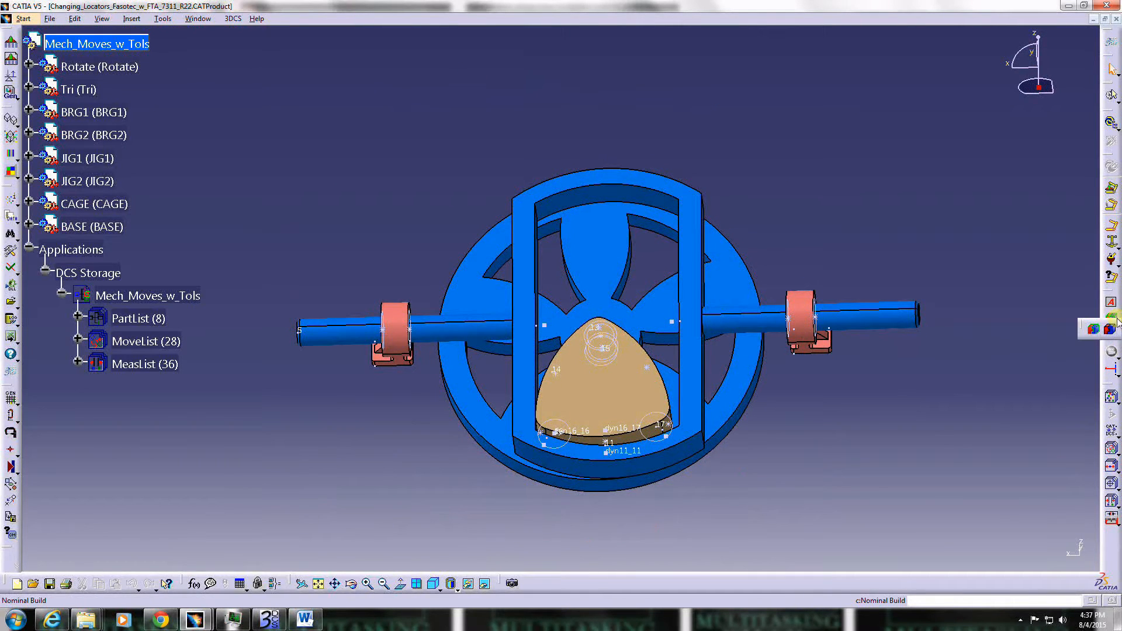
click(1094, 331)
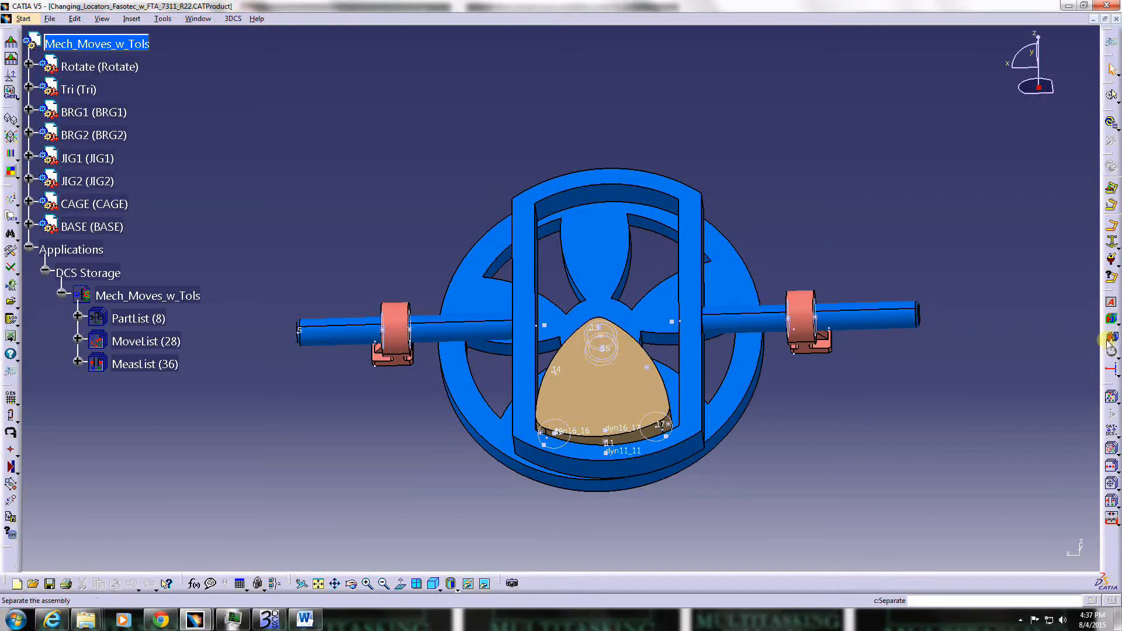
click(1106, 370)
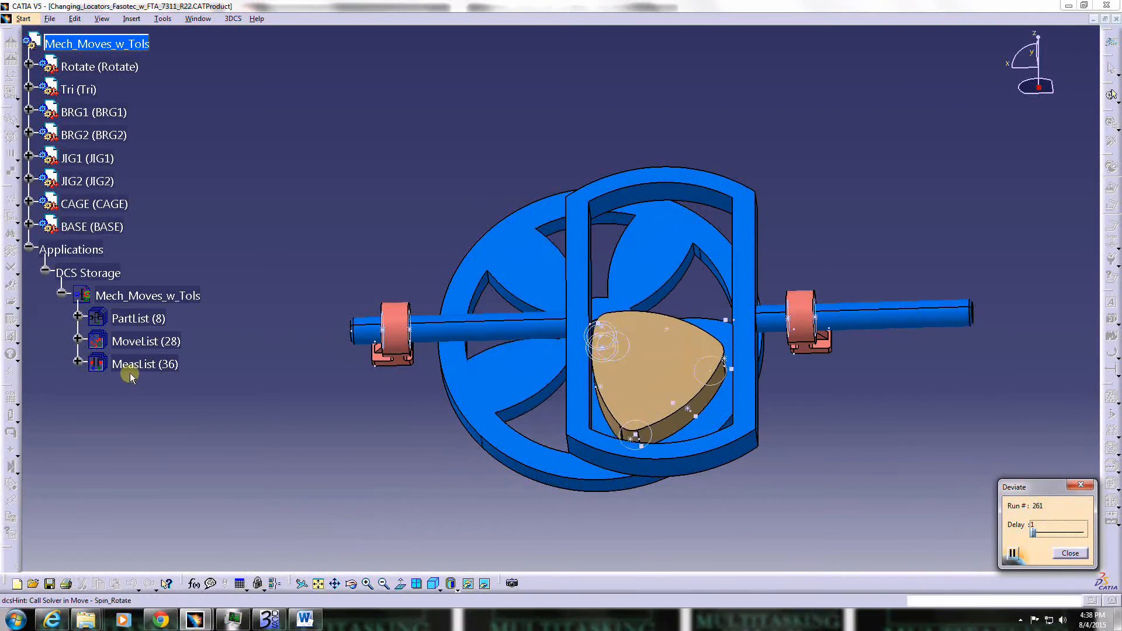
click(77, 340)
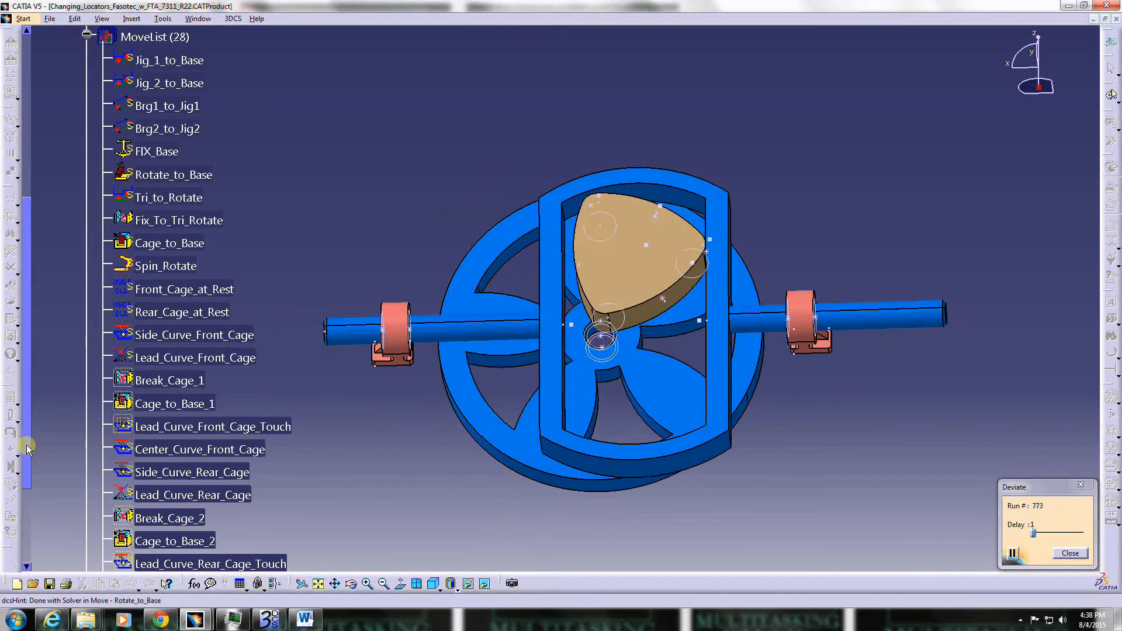
click(1055, 551)
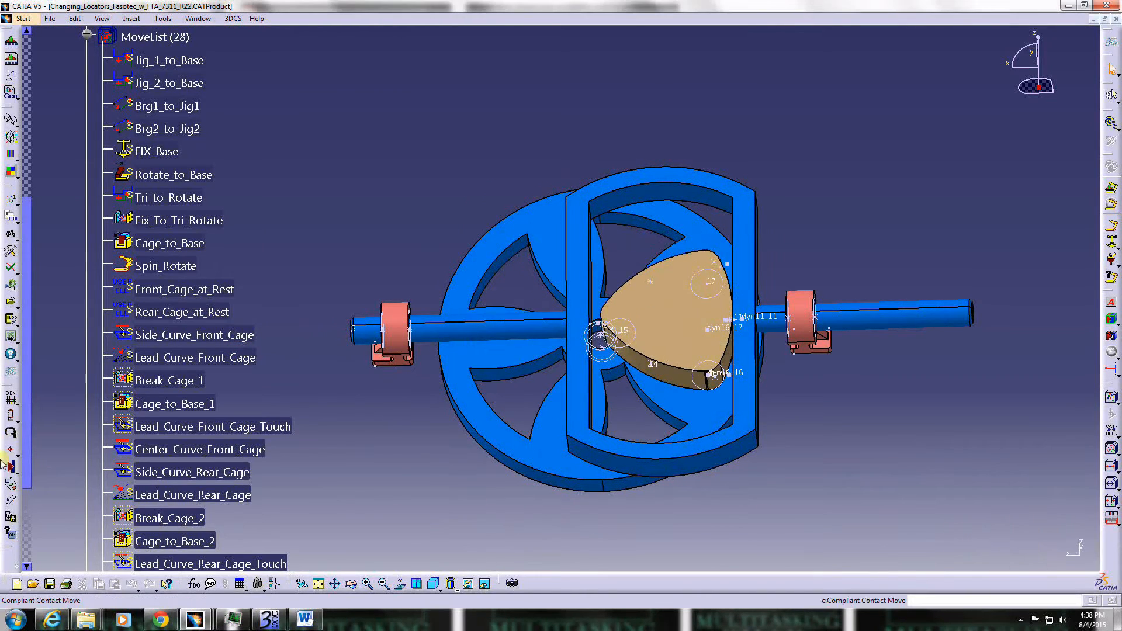
Expand the PartList and its Tri part, and return the Mech_Moves_w_Tols parts to their separated positions.
drag(26, 380, 27, 245)
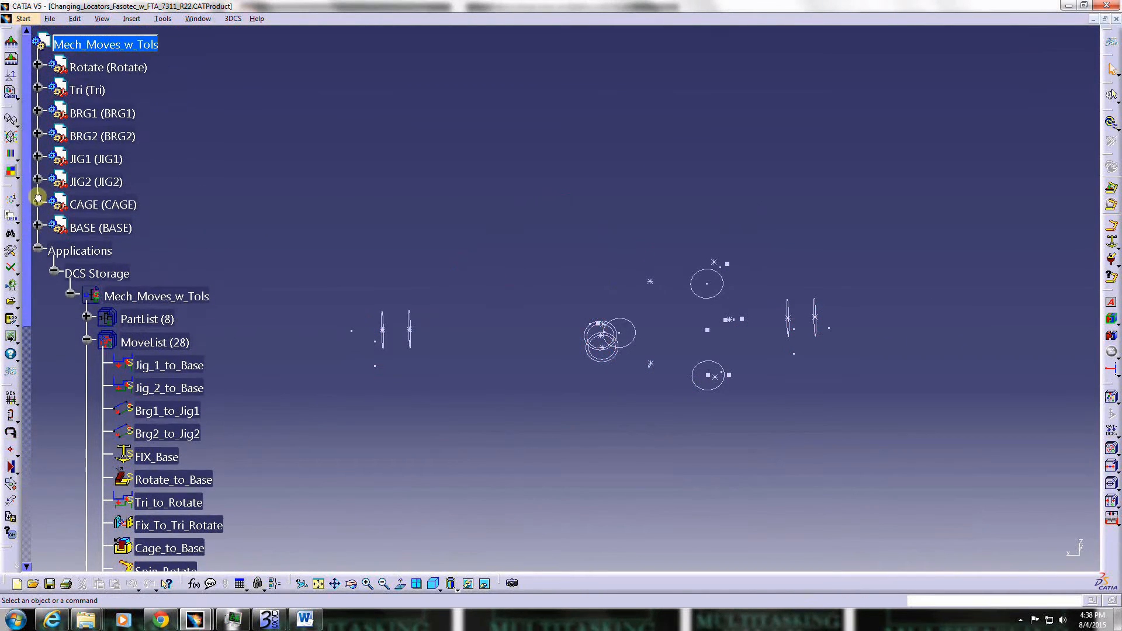
click(87, 317)
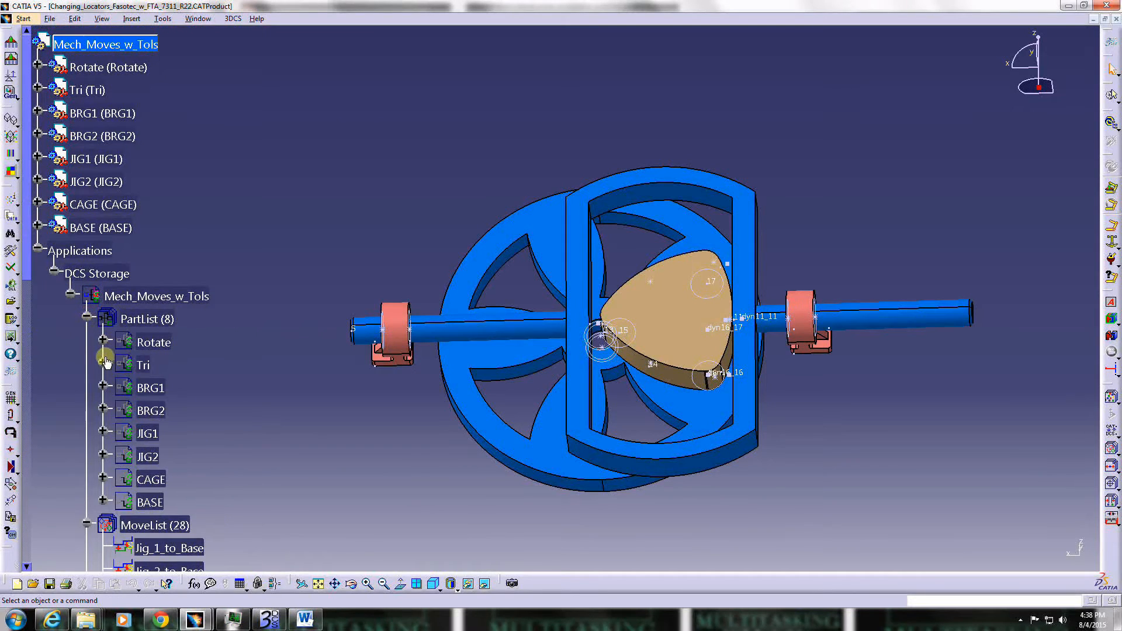
click(103, 363)
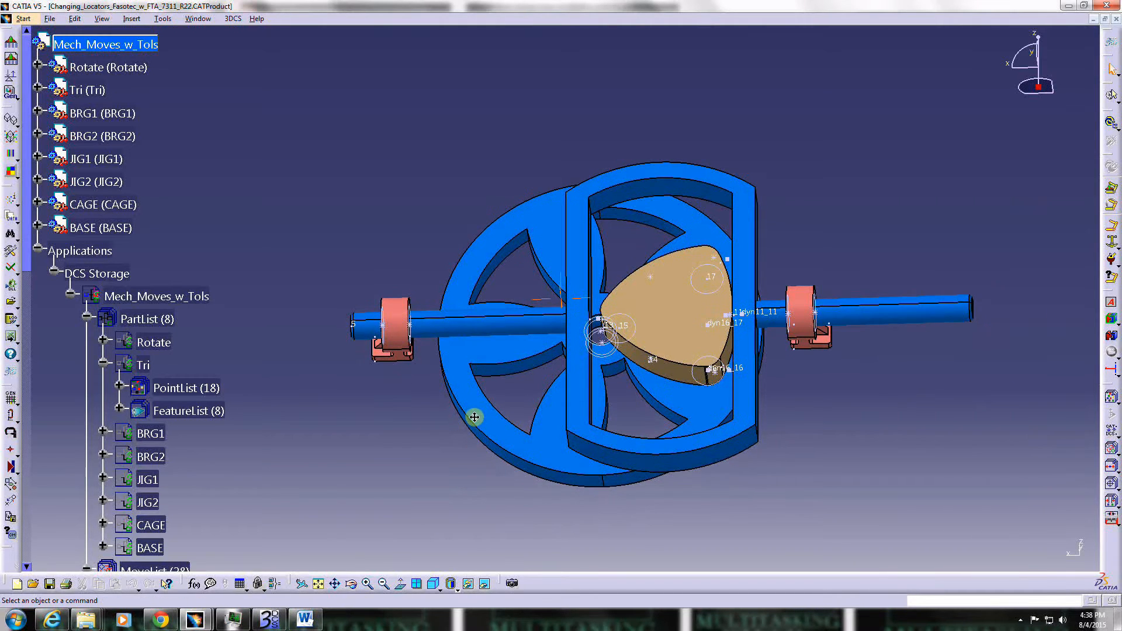
middle_drag(471, 416, 513, 395)
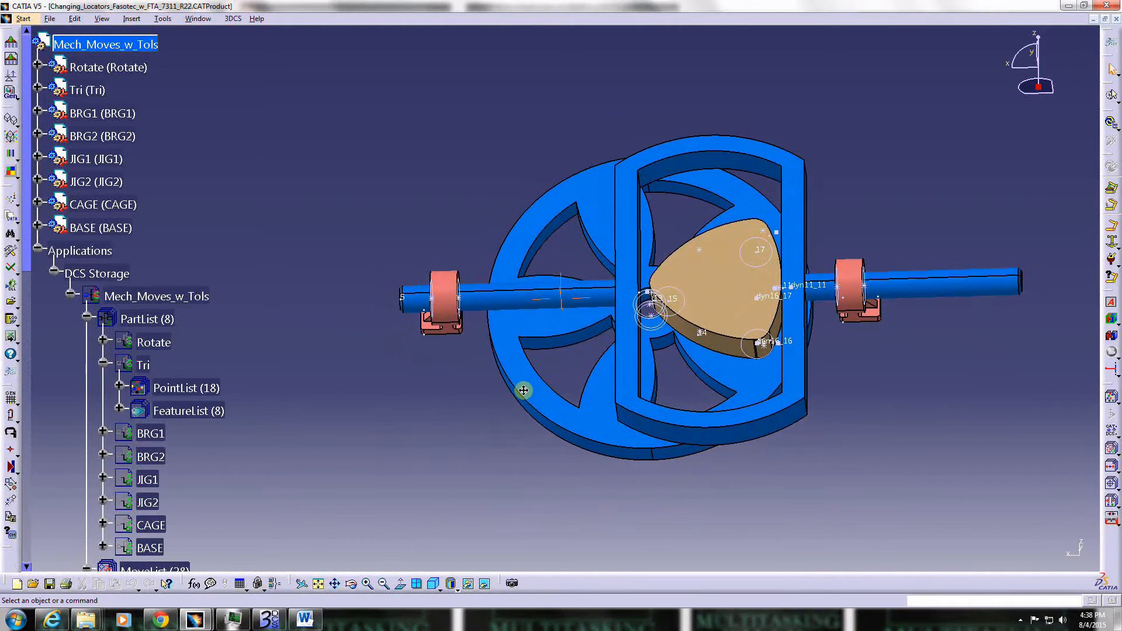
click(1110, 302)
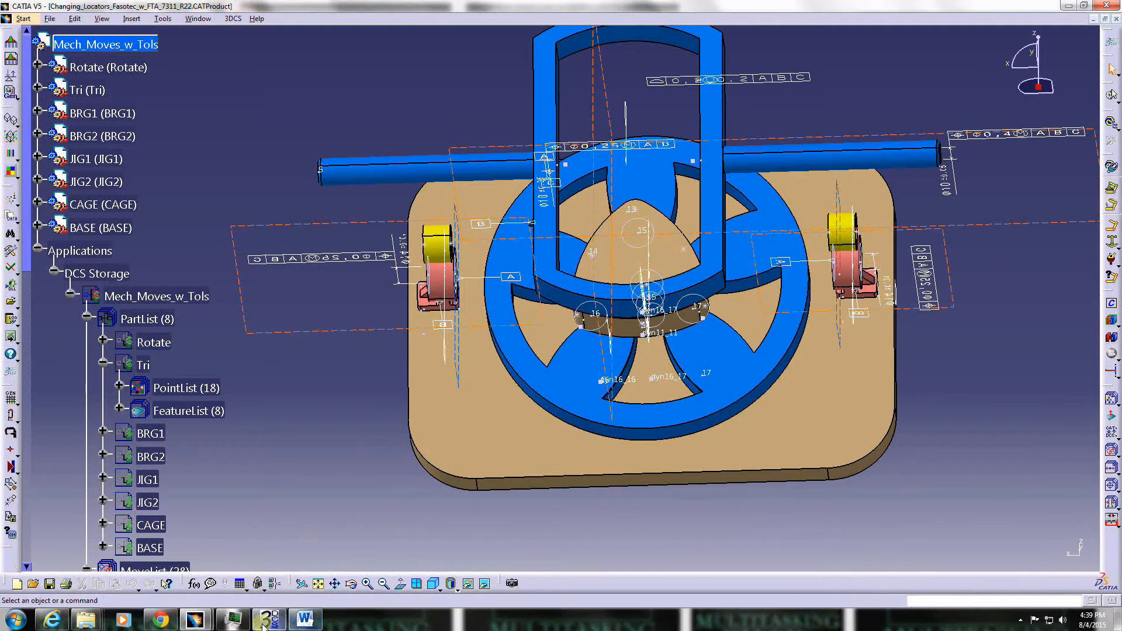
Switch to the Susp_Final_Asm_Complex_7220_R19 window and close the product without saving it.
mouse_move(191, 607)
click(161, 552)
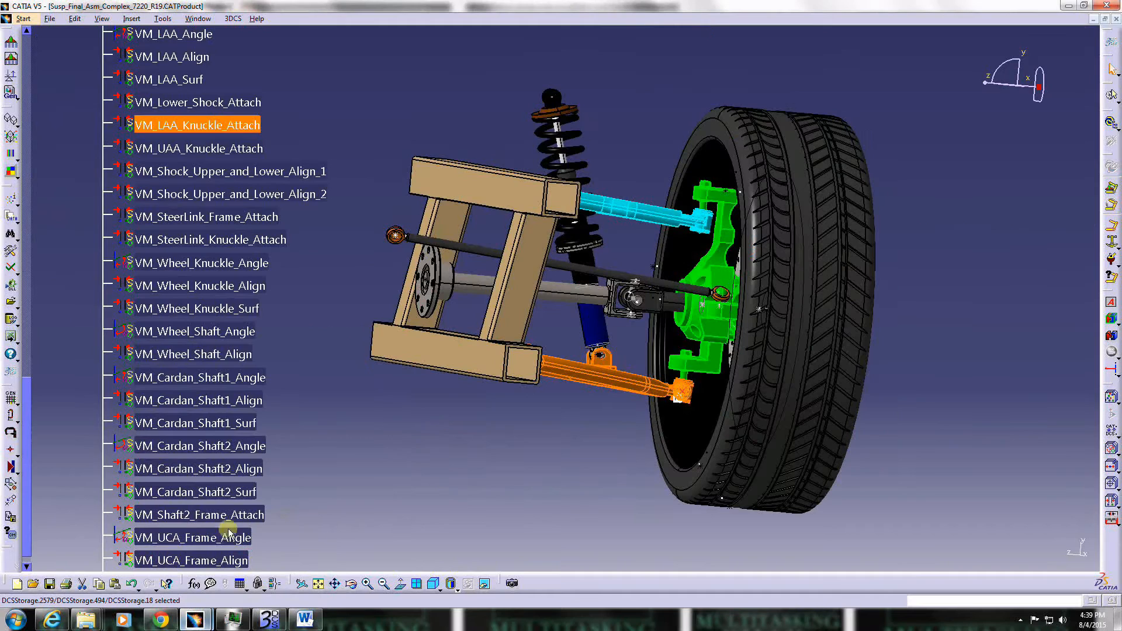
click(1116, 19)
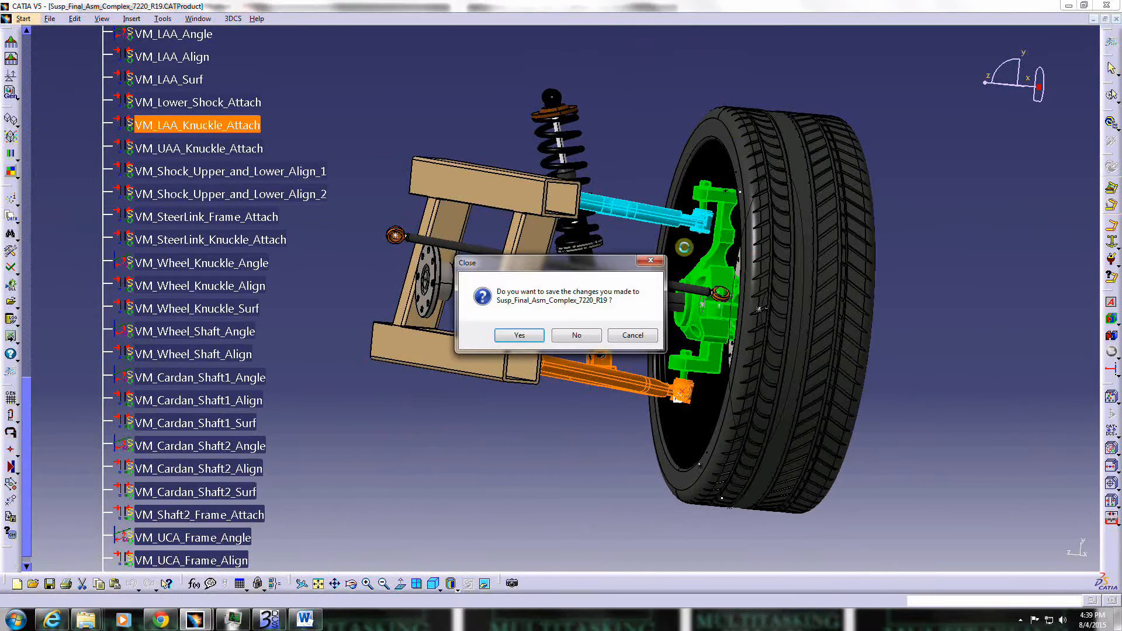
click(576, 336)
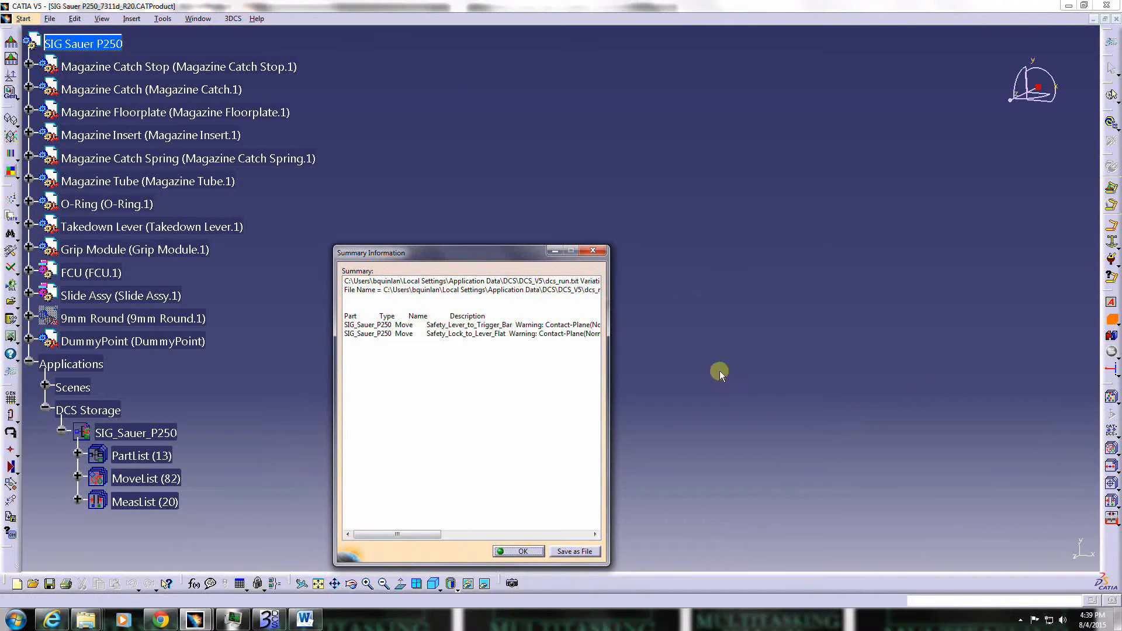
Minimize the Summary Information window and expand the MoveList of SIG_Sauer_P250.
click(552, 251)
middle_drag(564, 408, 634, 320)
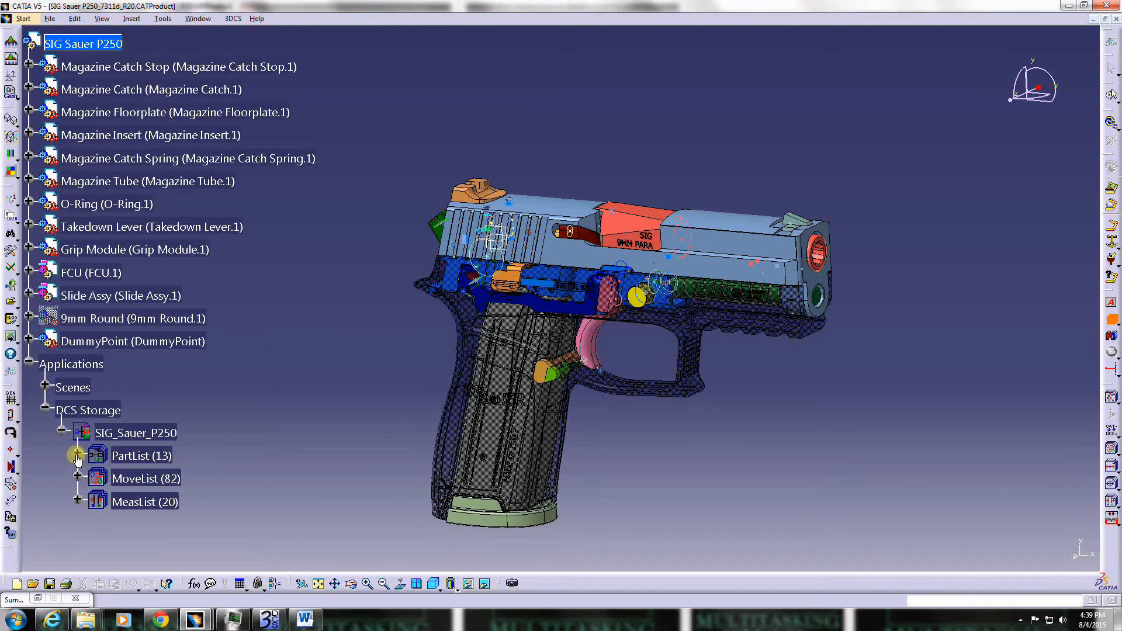
click(77, 478)
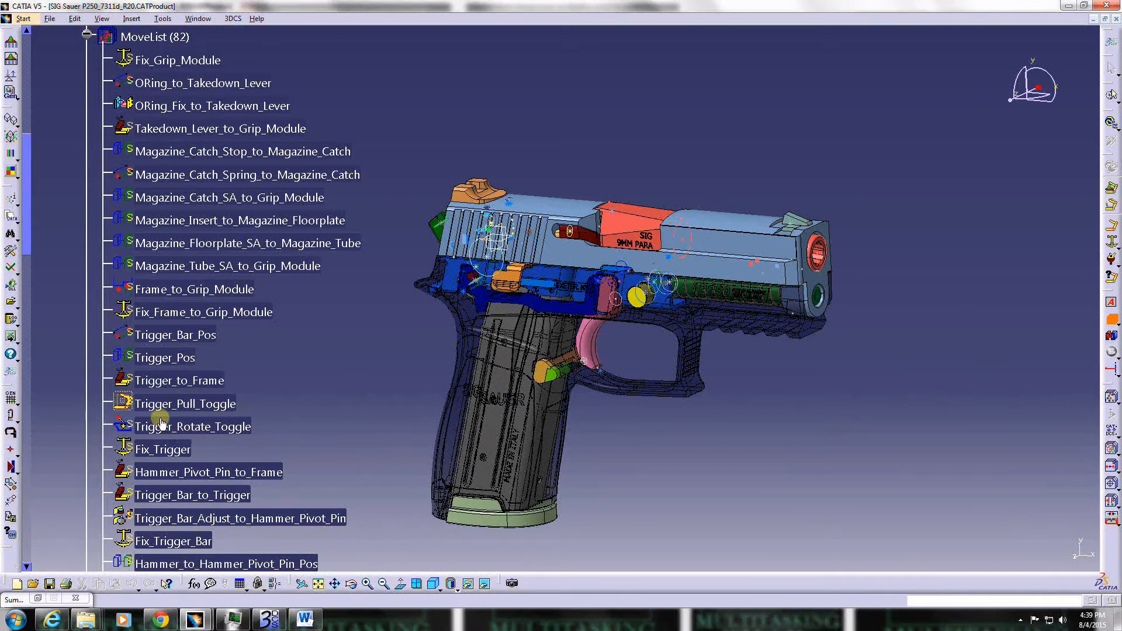
Animate the SIG_Sauer_P250 assembly with Continuous Deviate, close the animation and return the parts to their separated positions.
click(1106, 369)
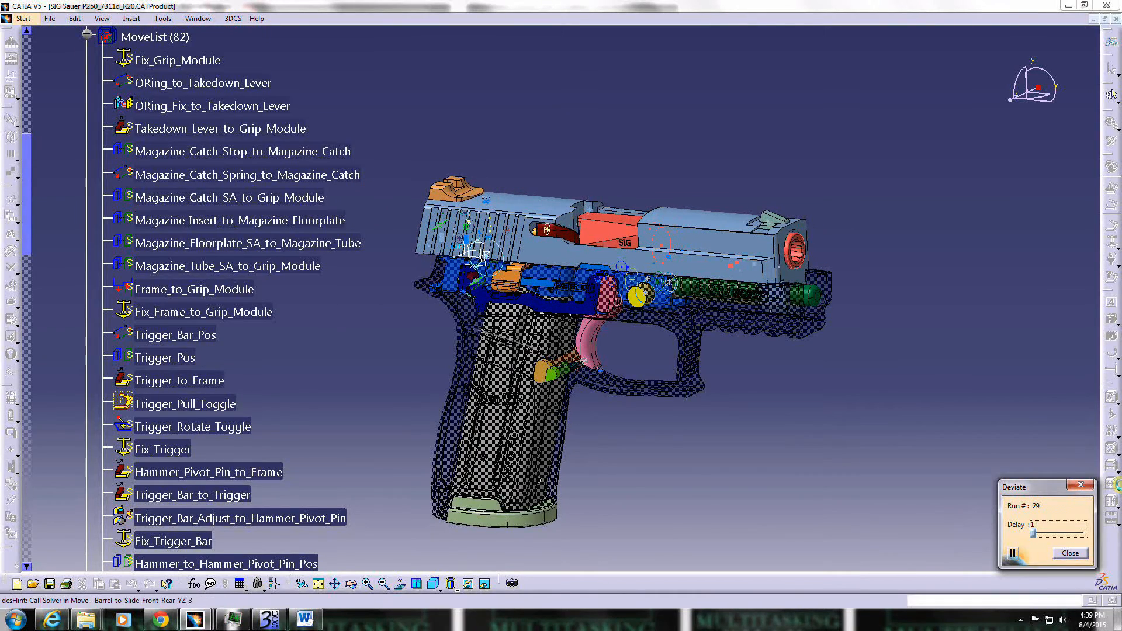
click(1069, 553)
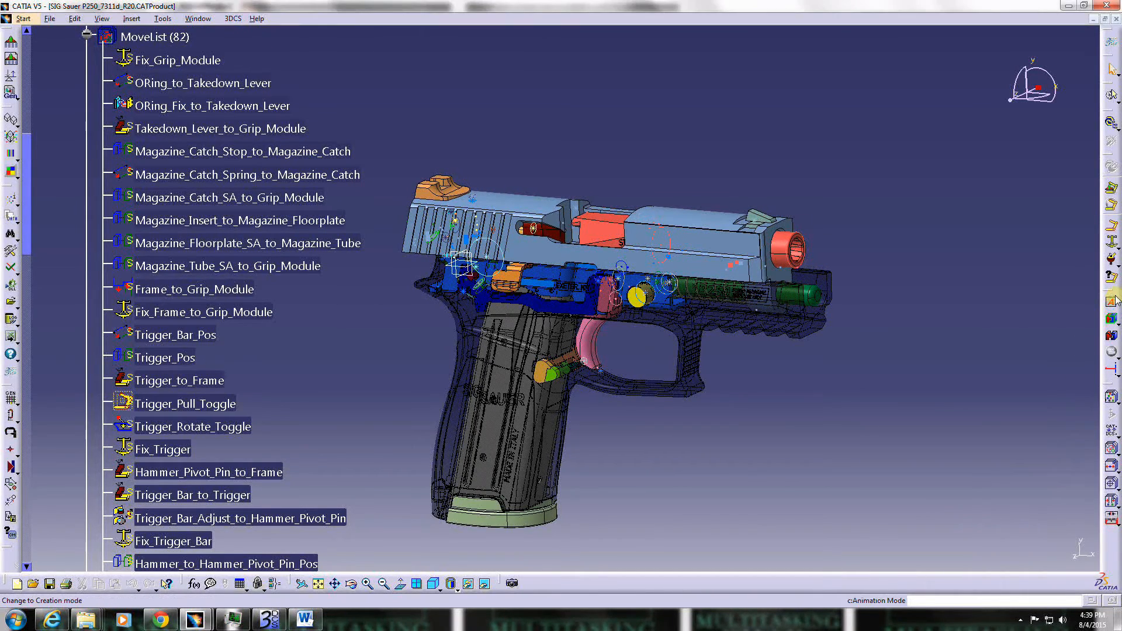
click(1102, 302)
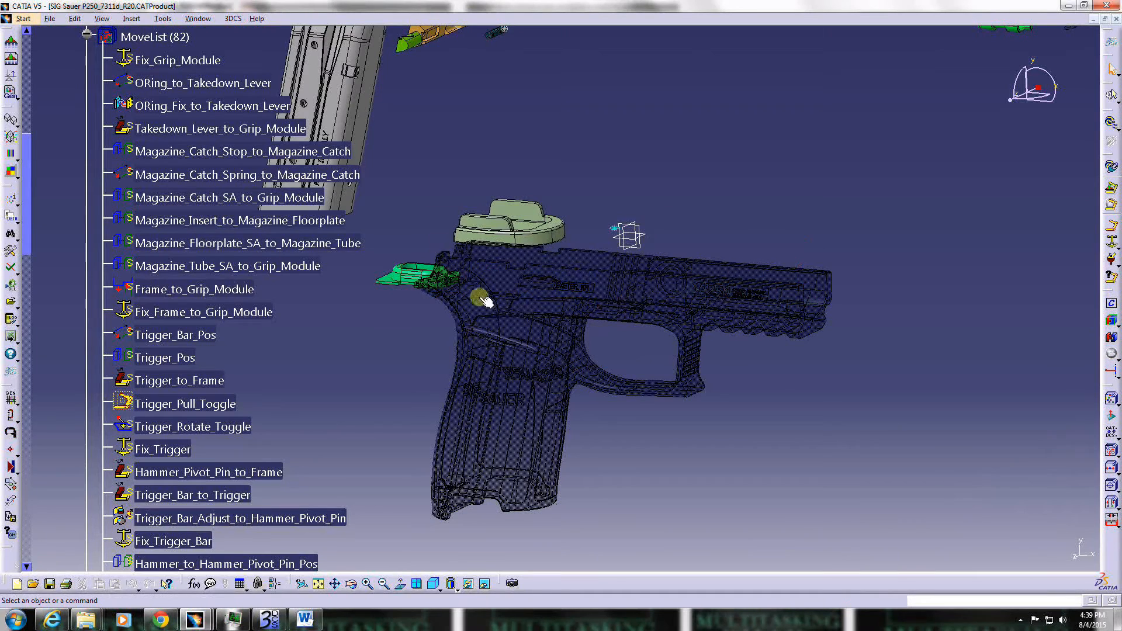
Select the Trigger_to_Frame move, build the SIG_Sauer_P250 assembly and dismiss the Summary Information window.
click(182, 404)
click(209, 380)
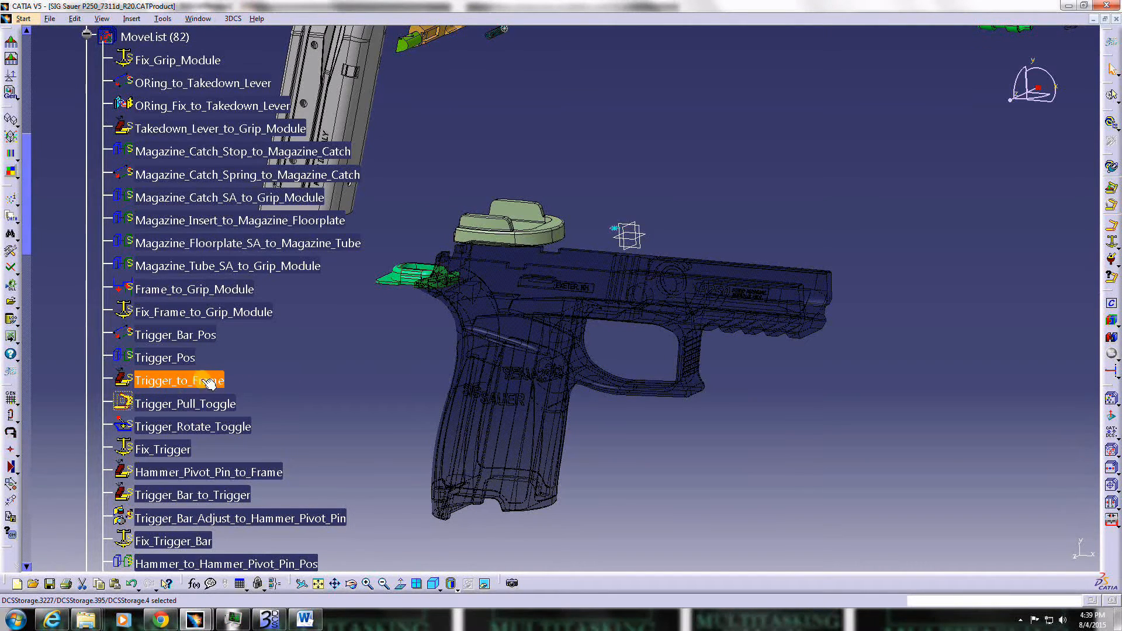
click(1110, 372)
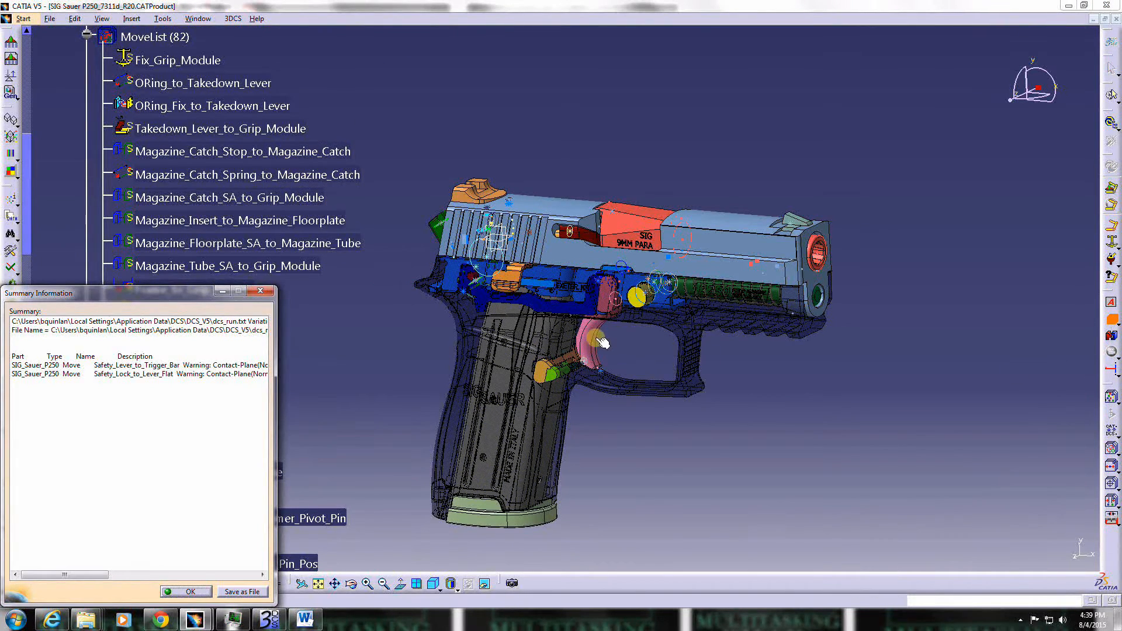
click(260, 292)
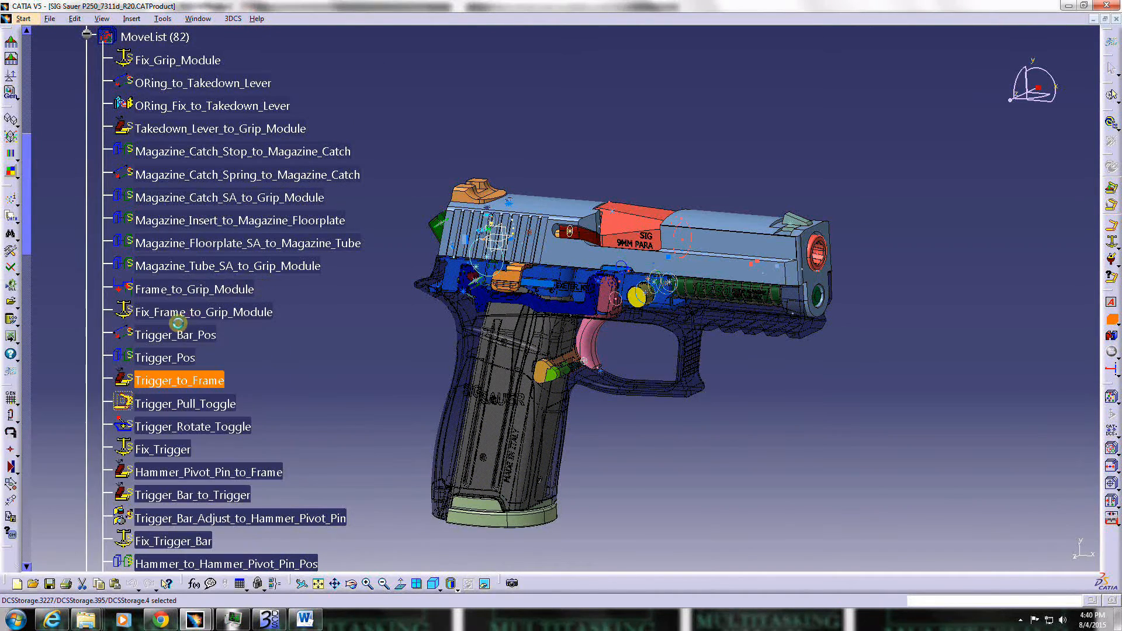
right_click(175, 384)
click(166, 425)
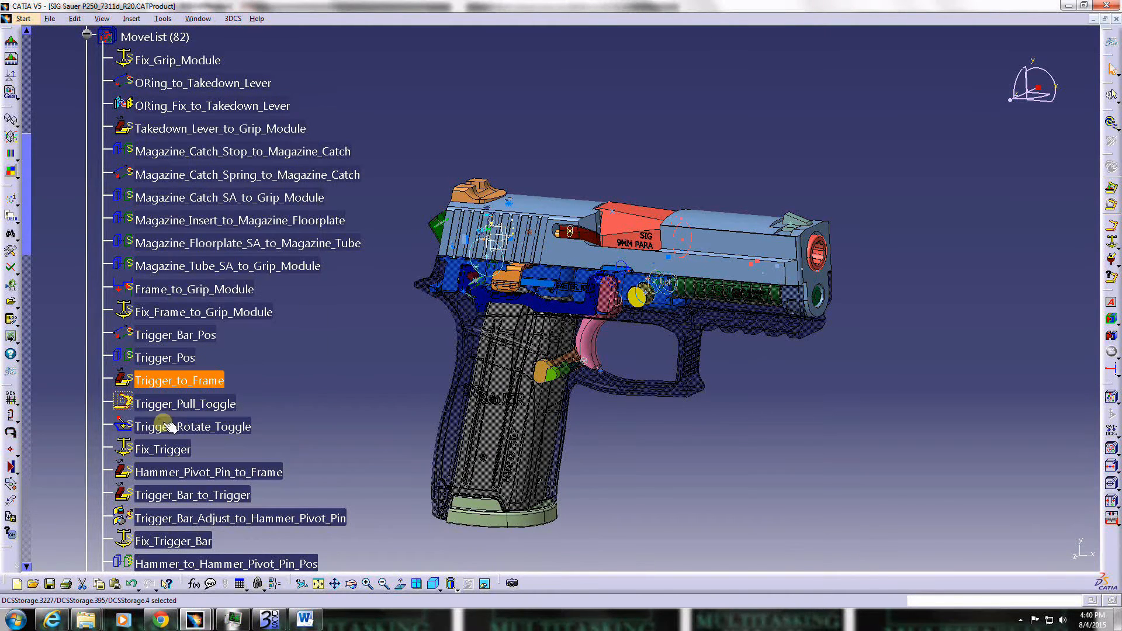
Deactivate the Trigger_Rotate_Toggle move and activate the Trigger_Pull_Toggle move.
click(219, 429)
right_click(221, 431)
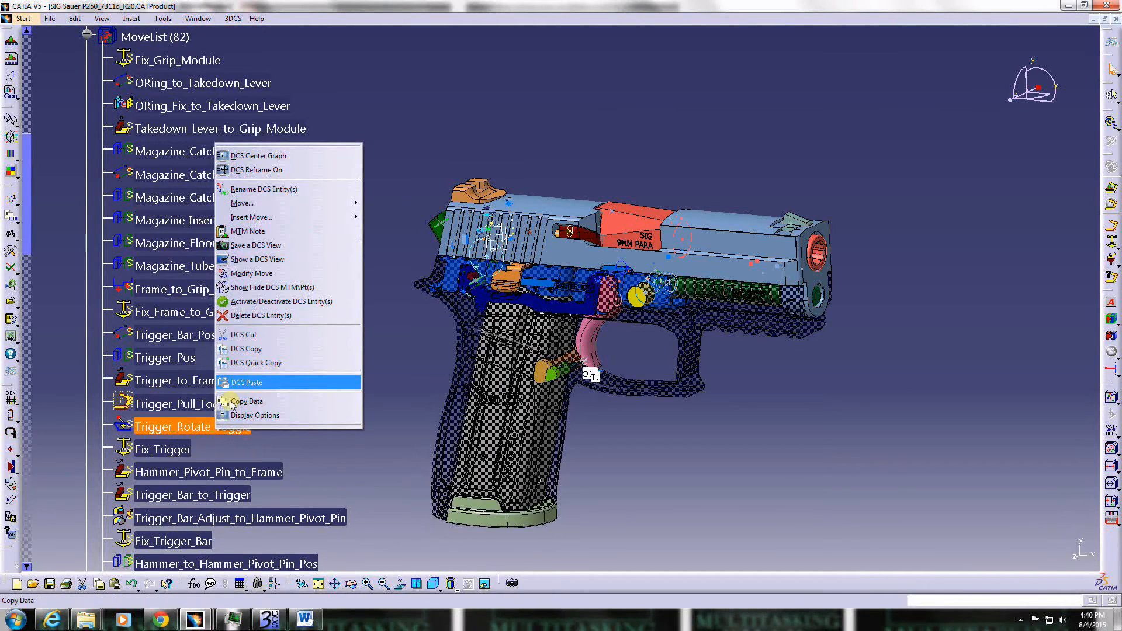
click(257, 302)
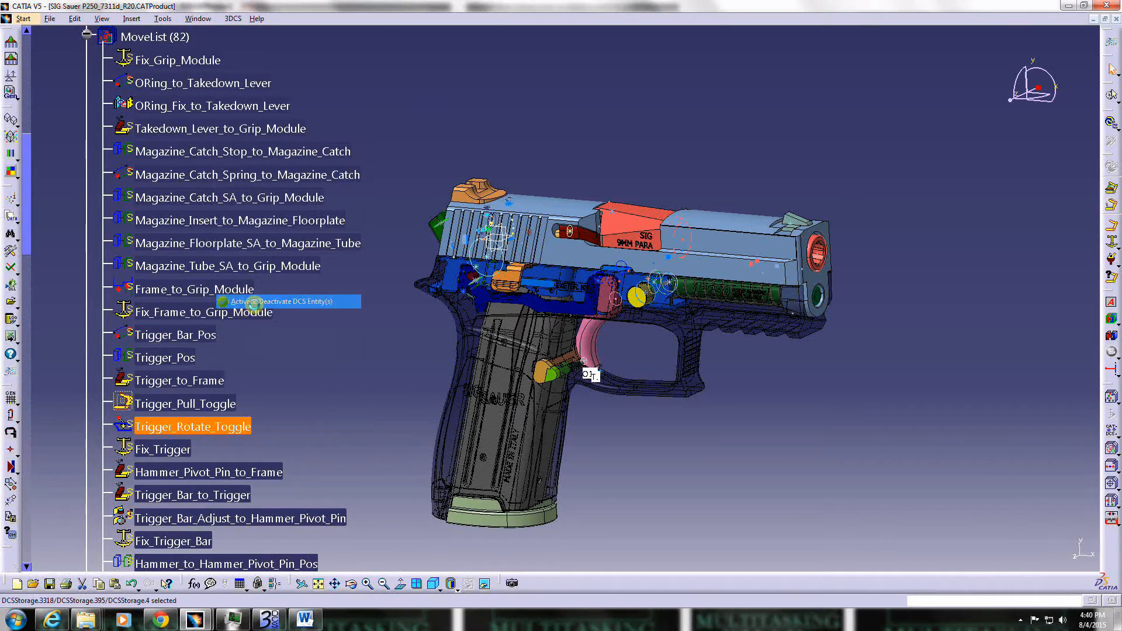
click(187, 405)
right_click(186, 405)
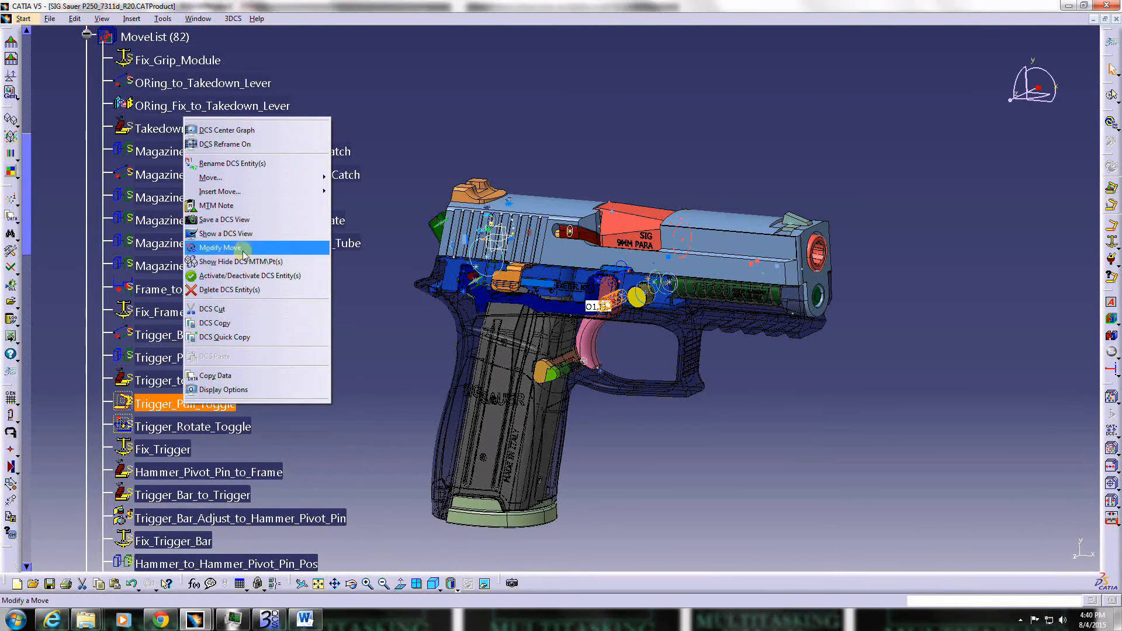
click(235, 275)
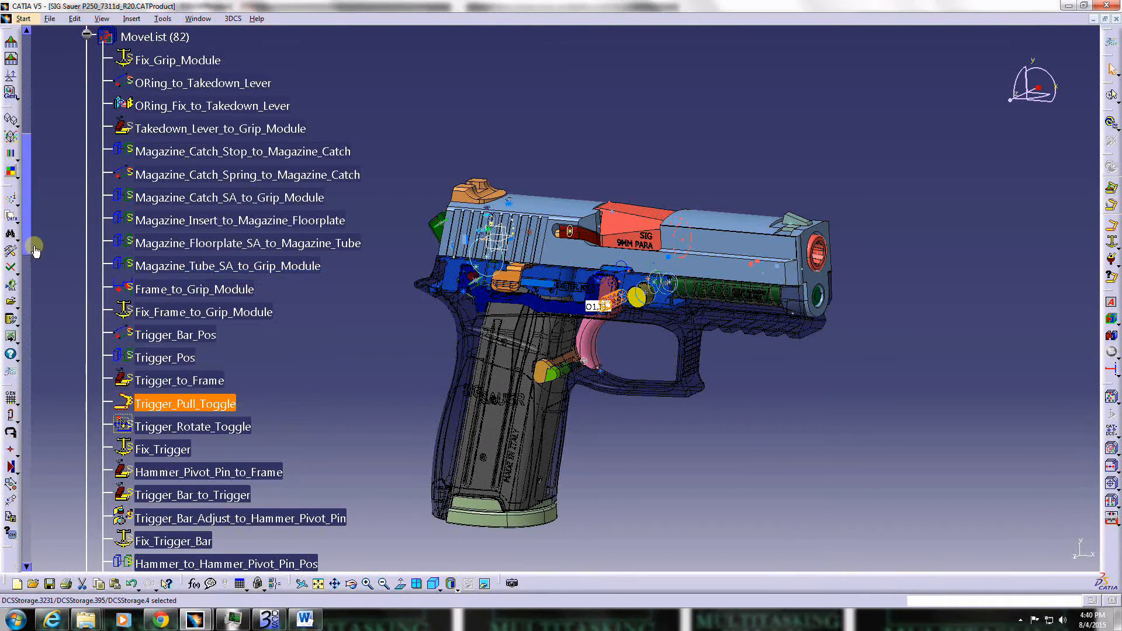
Find the Slide_Recoil move in the MoveList, deactivate it and rebuild the assembly.
drag(34, 248, 51, 517)
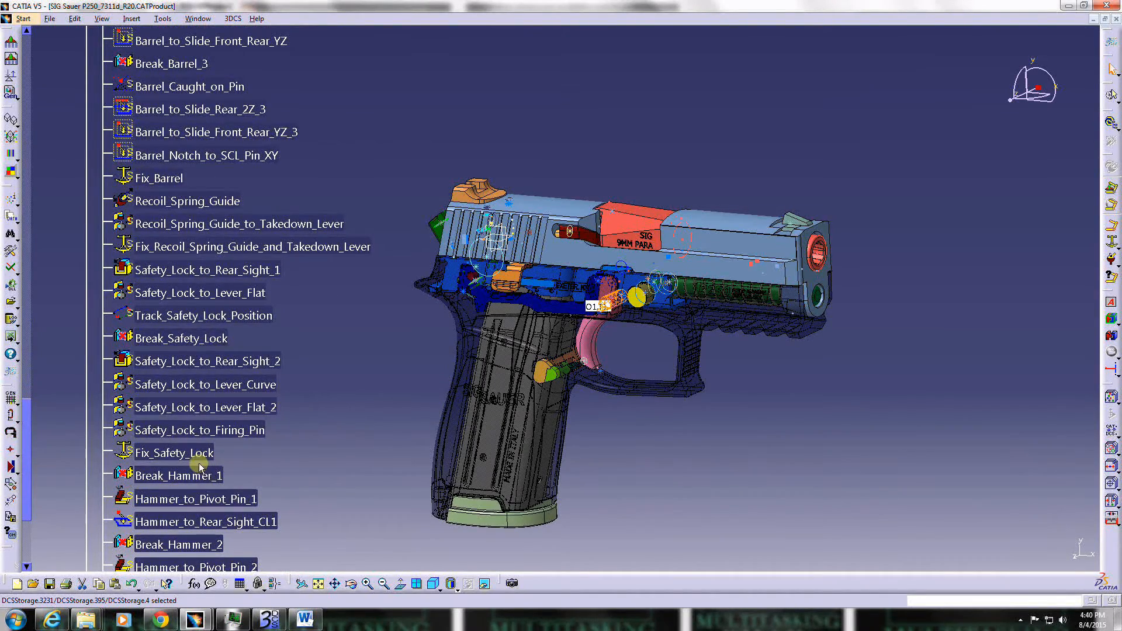
scroll(198, 465, down, 2)
scroll(199, 464, down, 3)
scroll(201, 465, up, 5)
scroll(201, 461, up, 4)
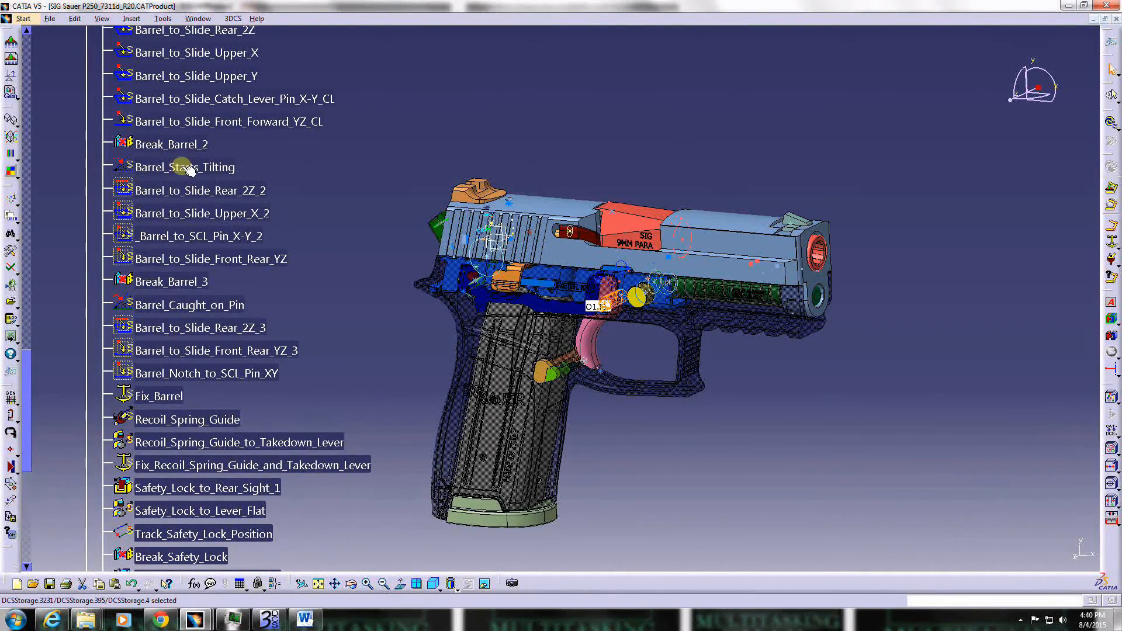
scroll(188, 170, up, 4)
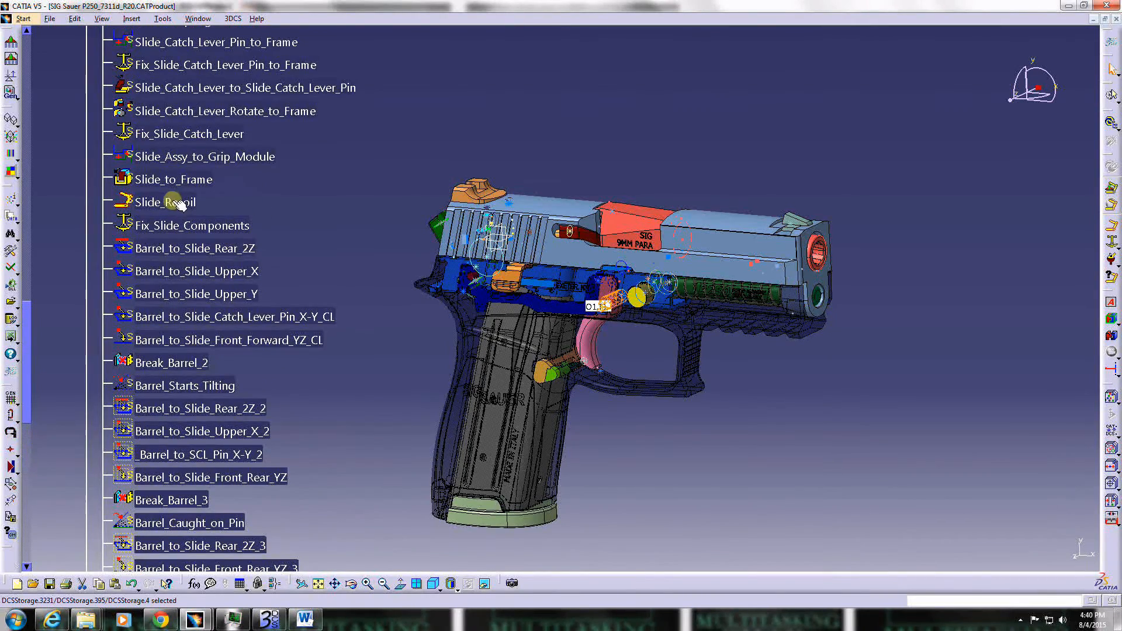
right_click(183, 202)
click(220, 359)
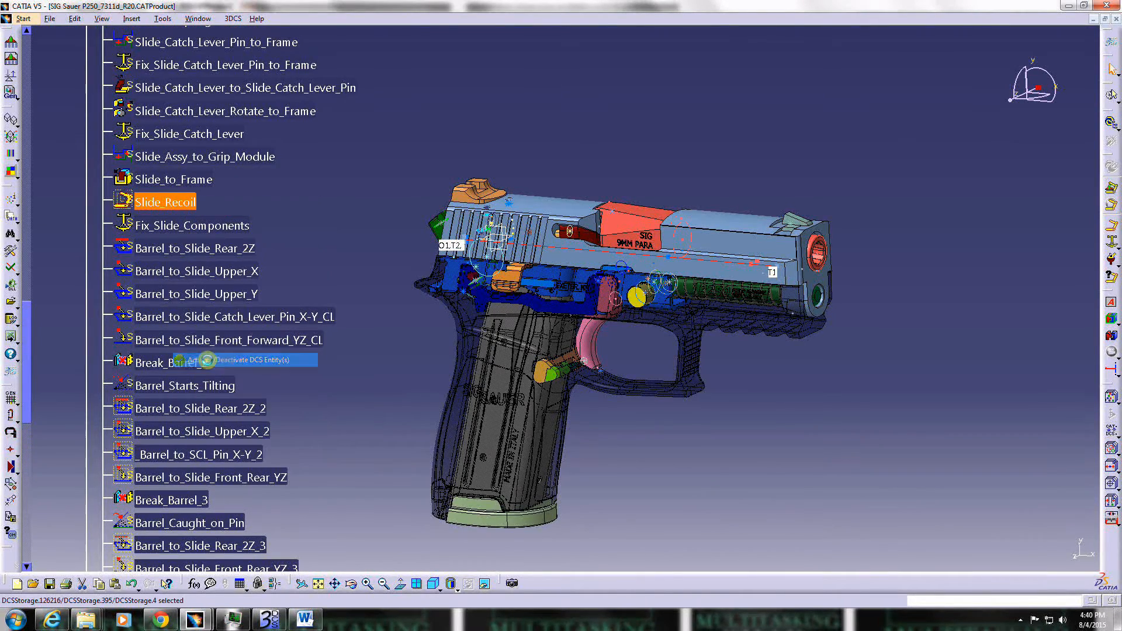
click(1111, 319)
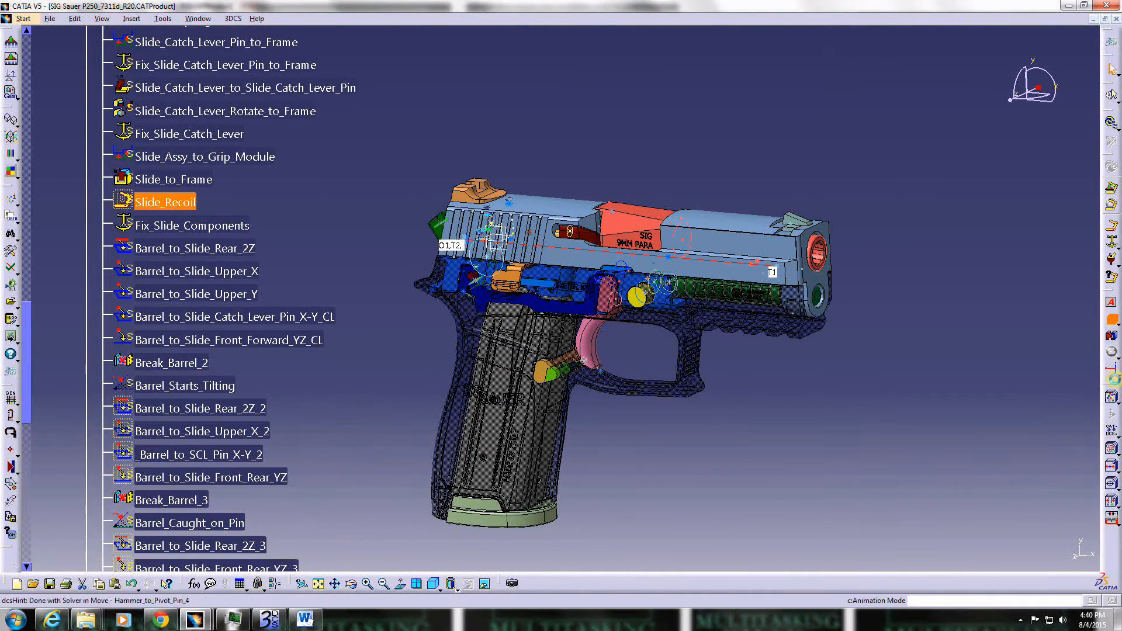
Animate the pistol assembly with Continuous Deviate, close the animation and return the parts to their separated positions.
click(269, 294)
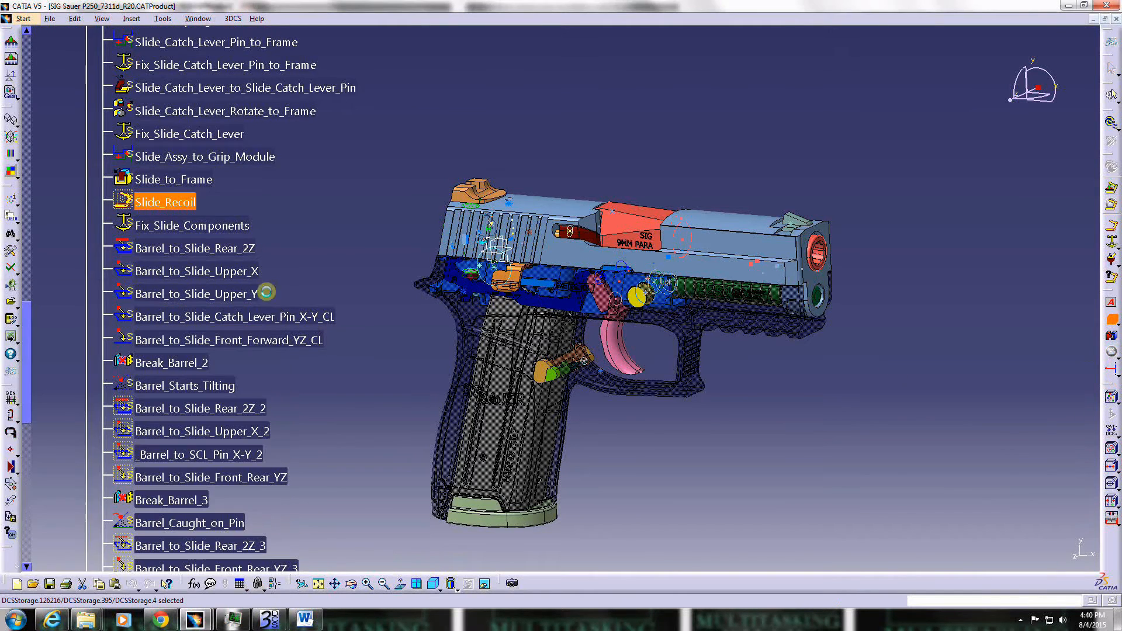
click(1111, 94)
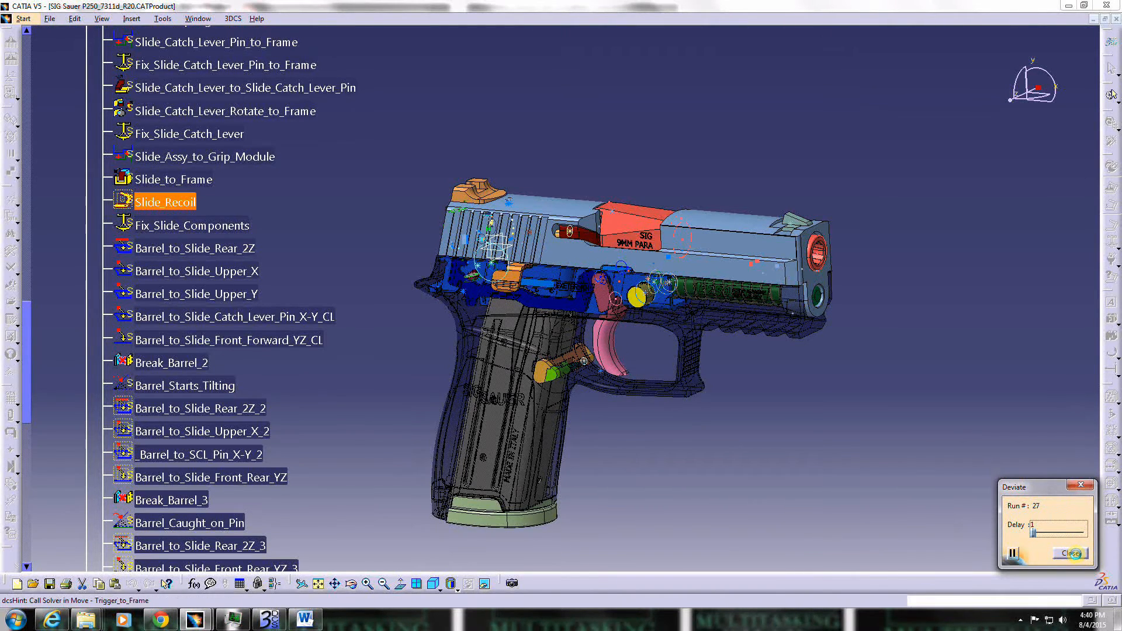
click(1071, 552)
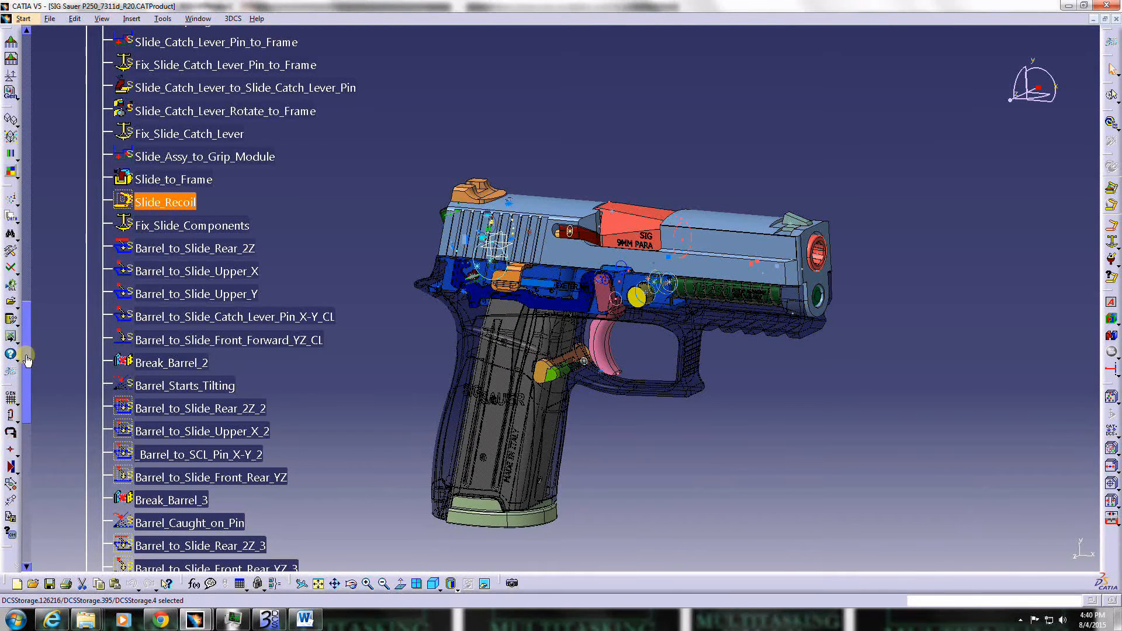
scroll(27, 359, down, 3)
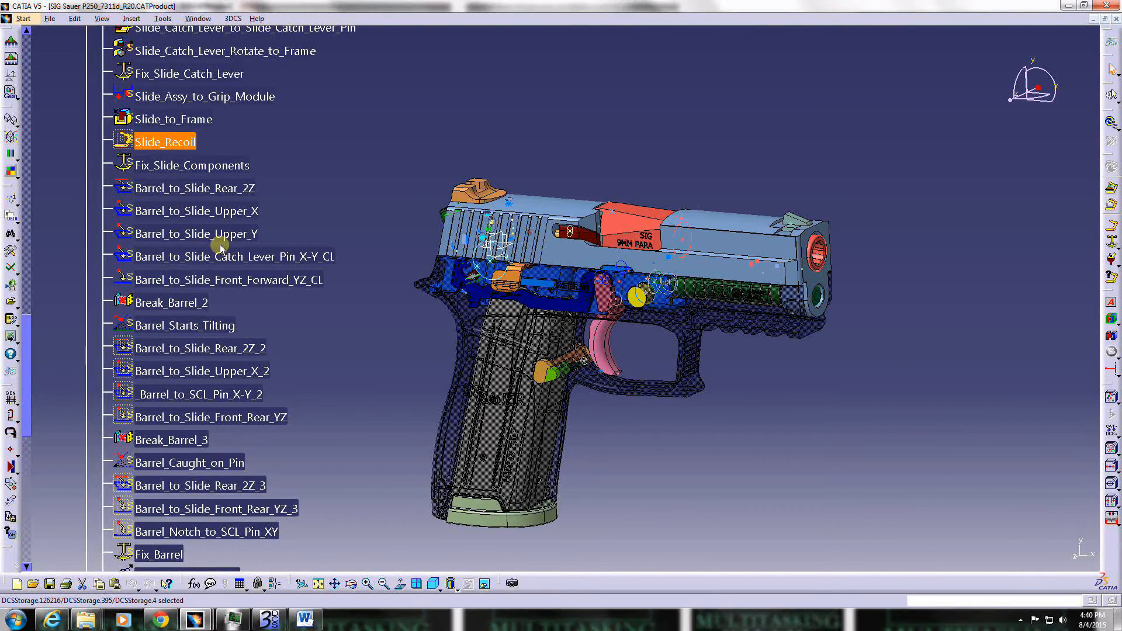
scroll(221, 391, down, 8)
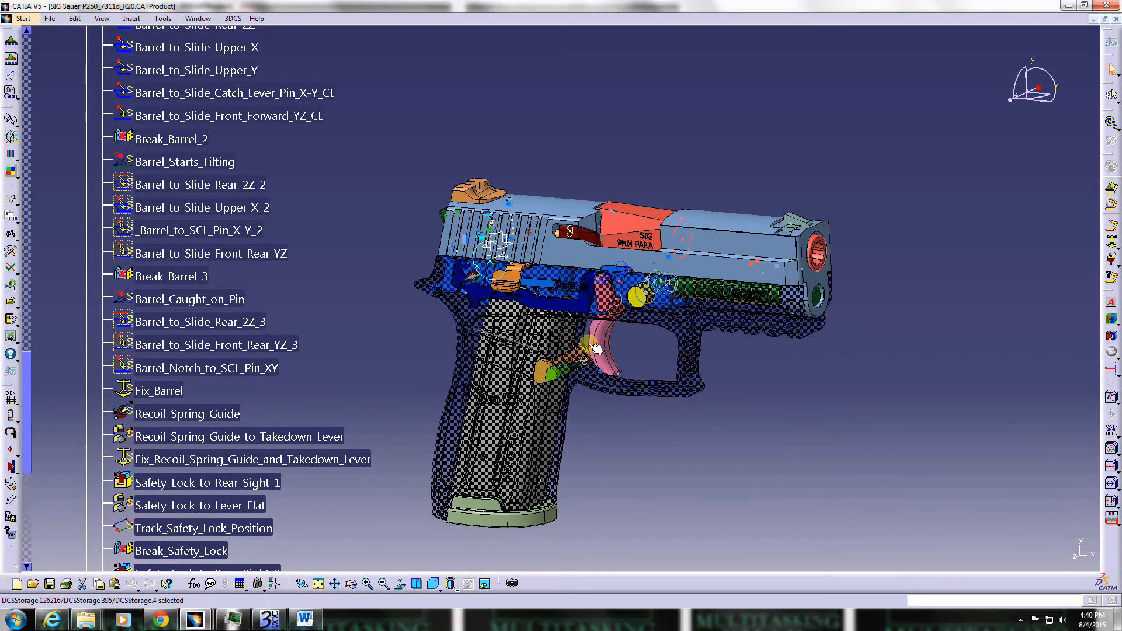
click(1112, 304)
middle_drag(534, 130, 644, 400)
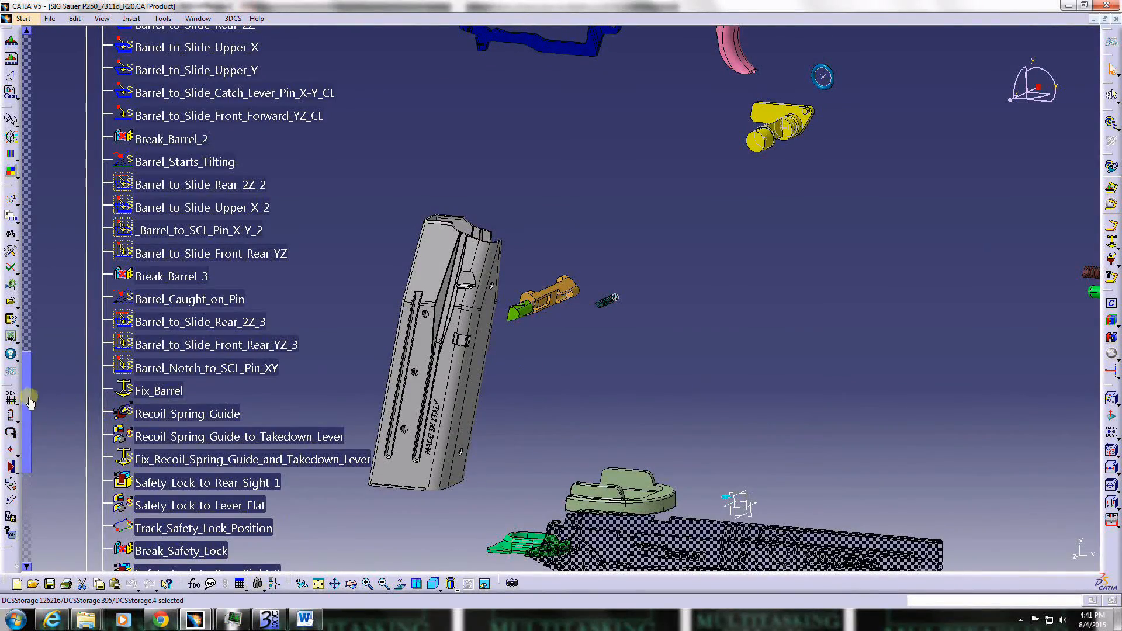
Find the Slide part under Slide Assy in the product tree and hide it.
drag(19, 329, 33, 86)
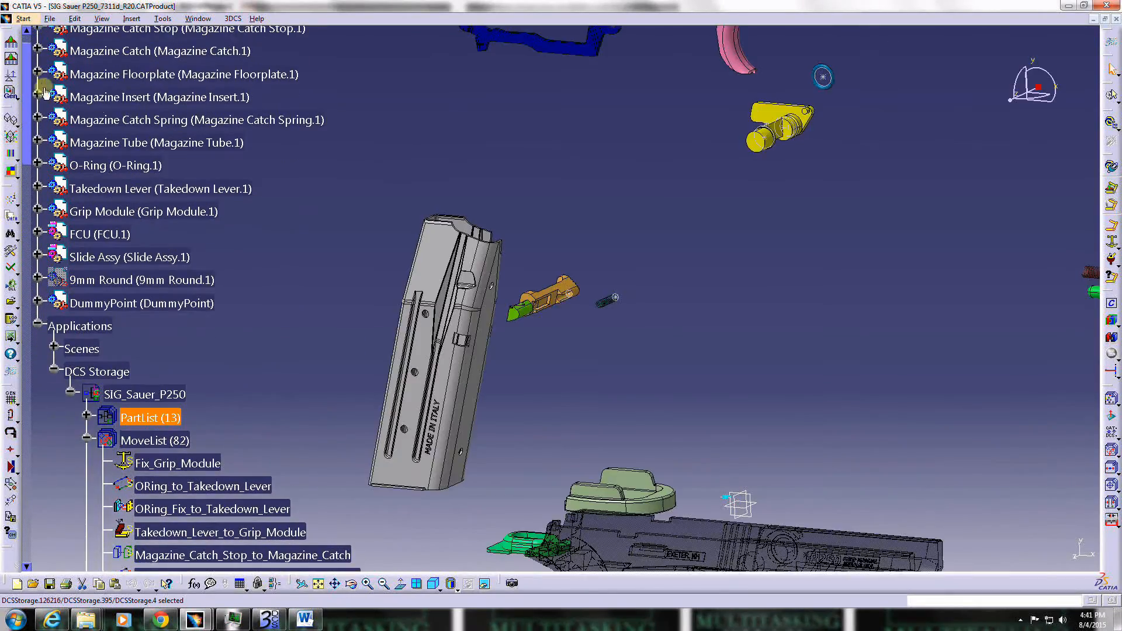
mouse_move(870, 225)
middle_down()
mouse_move(860, 163)
mouse_move(860, 241)
middle_up()
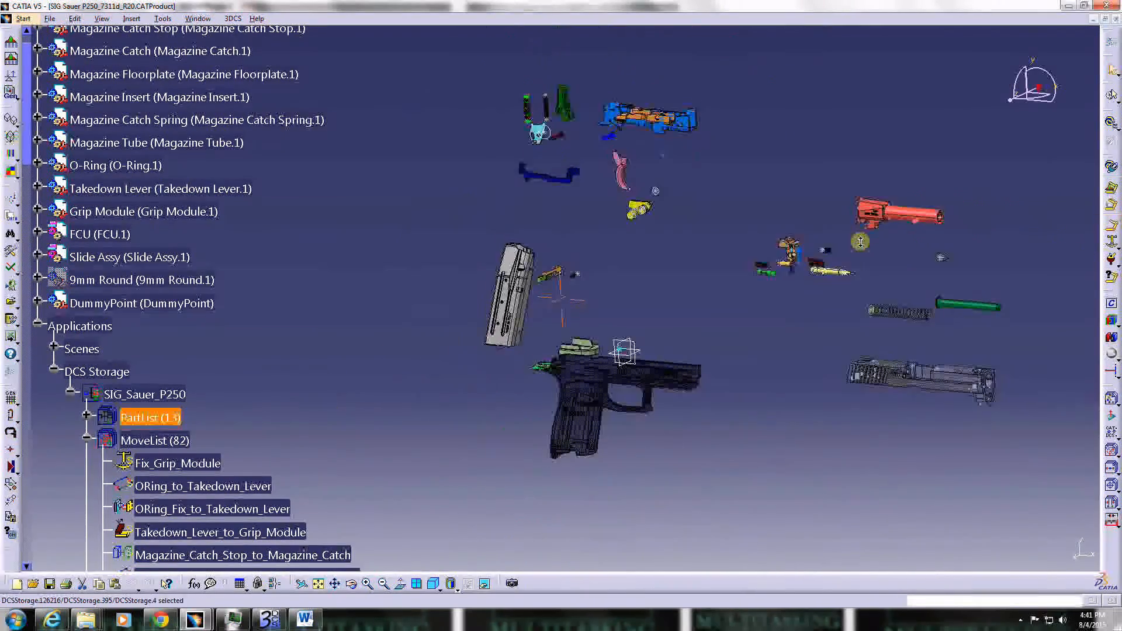
click(979, 386)
click(39, 255)
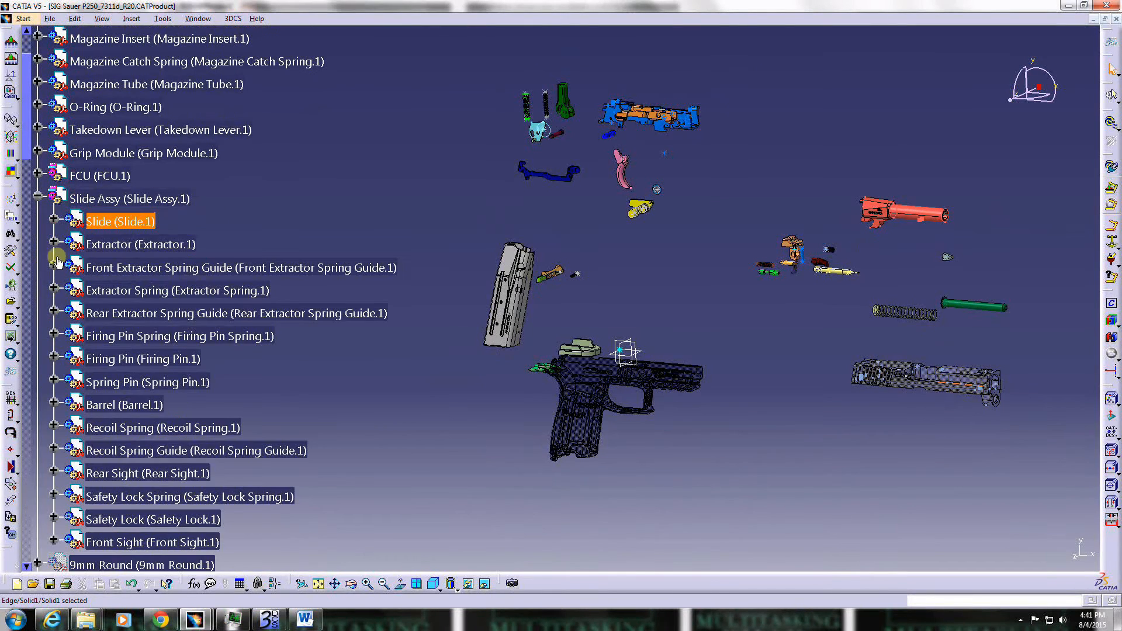
right_click(118, 226)
click(143, 259)
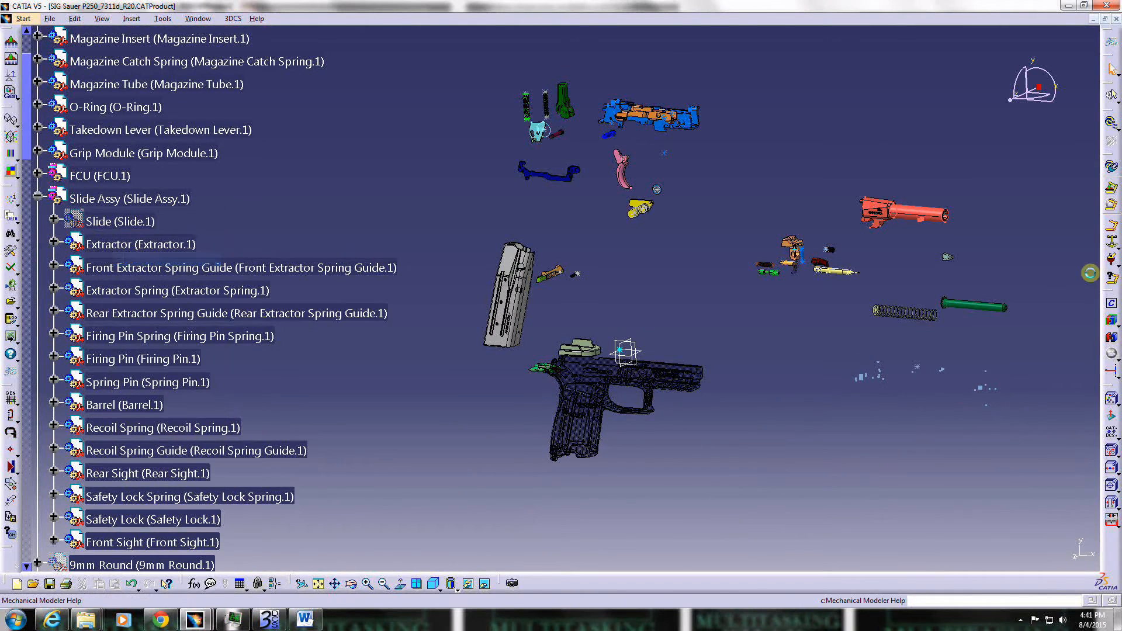
Rebuild the assembly without the visible slide, run the deviation animation to view the internal parts, and separate the parts again.
click(1111, 304)
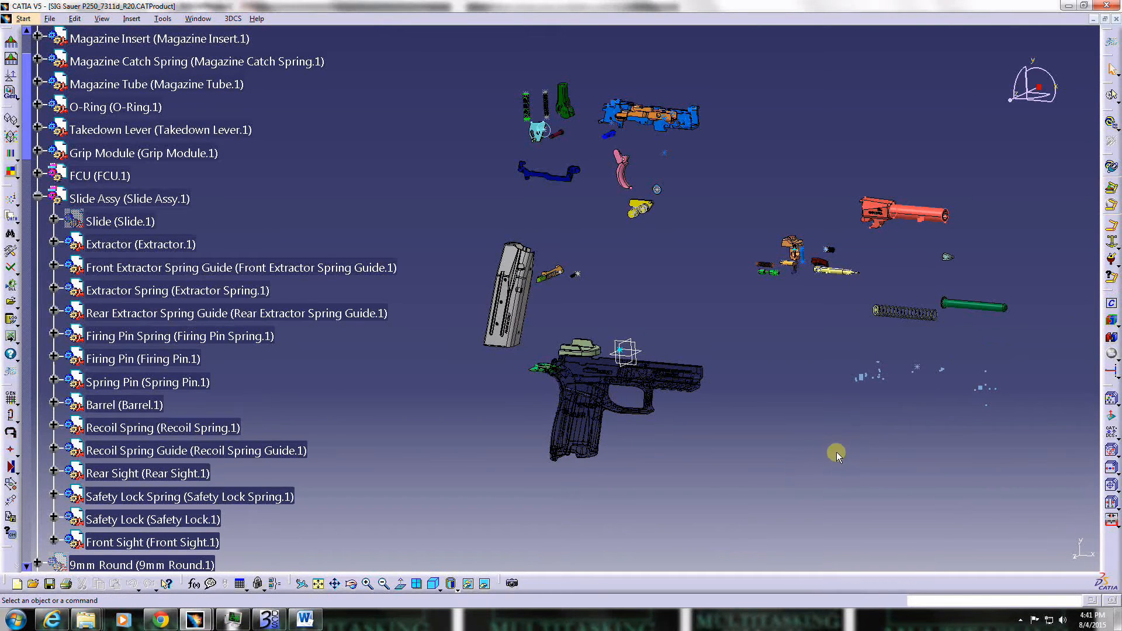
click(1112, 321)
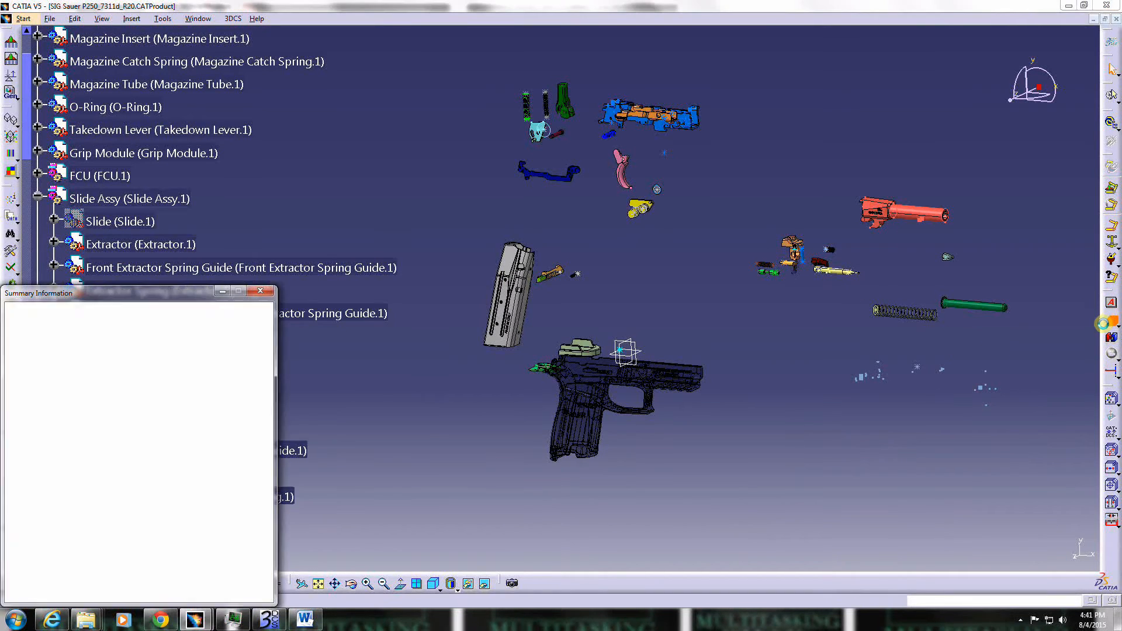
middle_drag(714, 417, 649, 252)
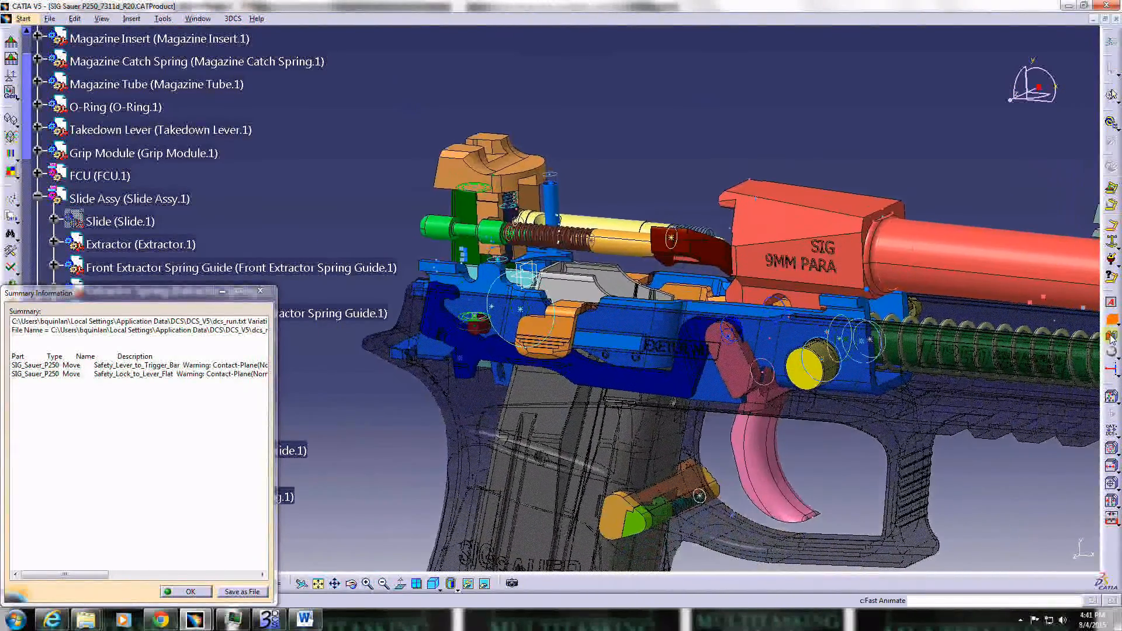
click(1111, 377)
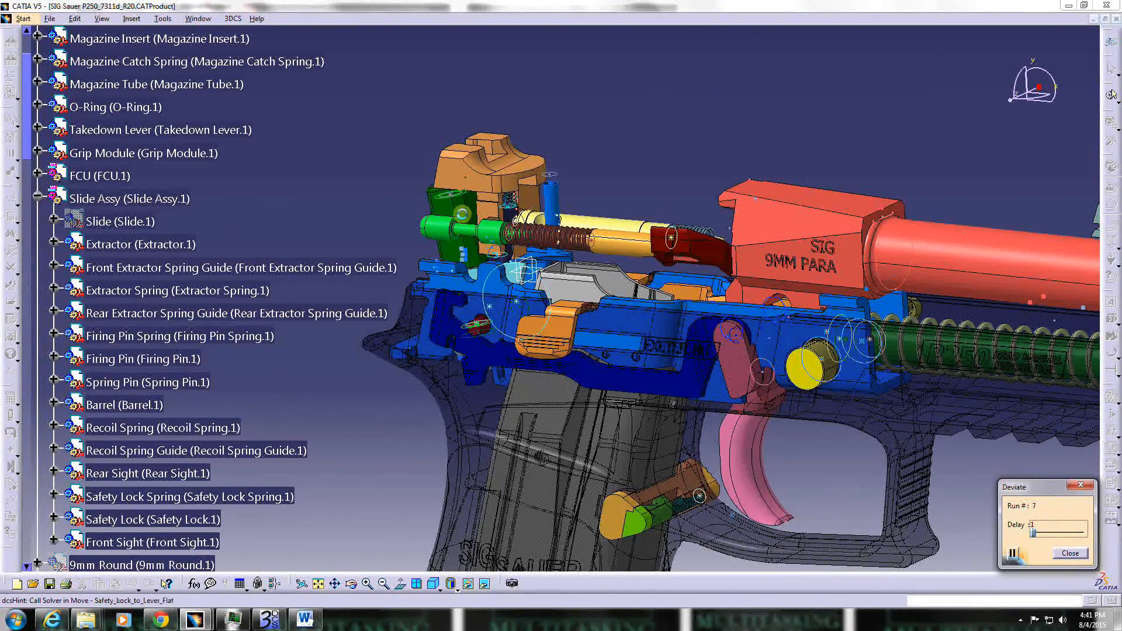
middle_drag(588, 344, 600, 397)
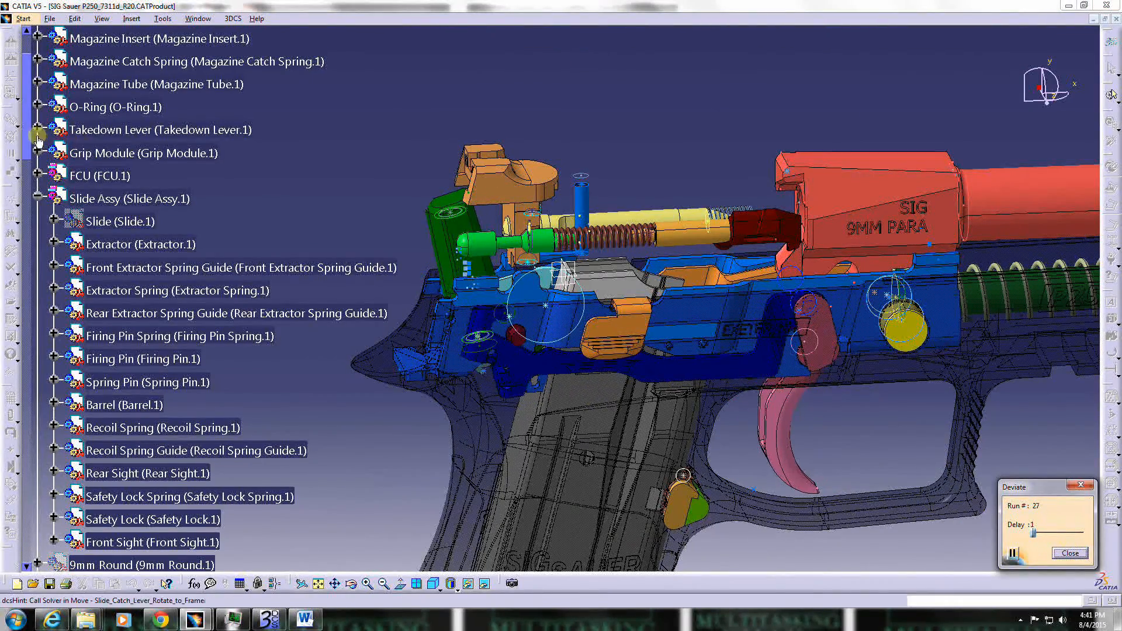
click(1074, 553)
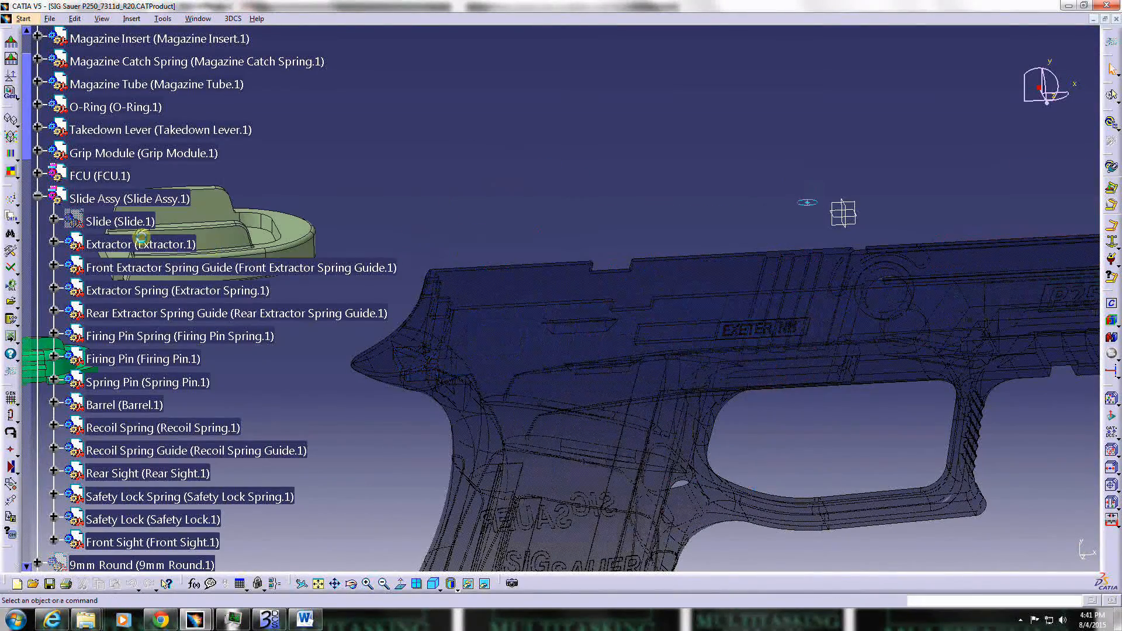
Switch the trigger motion by activating the Trigger_Rotate_Toggle move and deactivating the Trigger_Pull_Toggle move in the MoveList.
drag(27, 149, 5, 313)
click(178, 261)
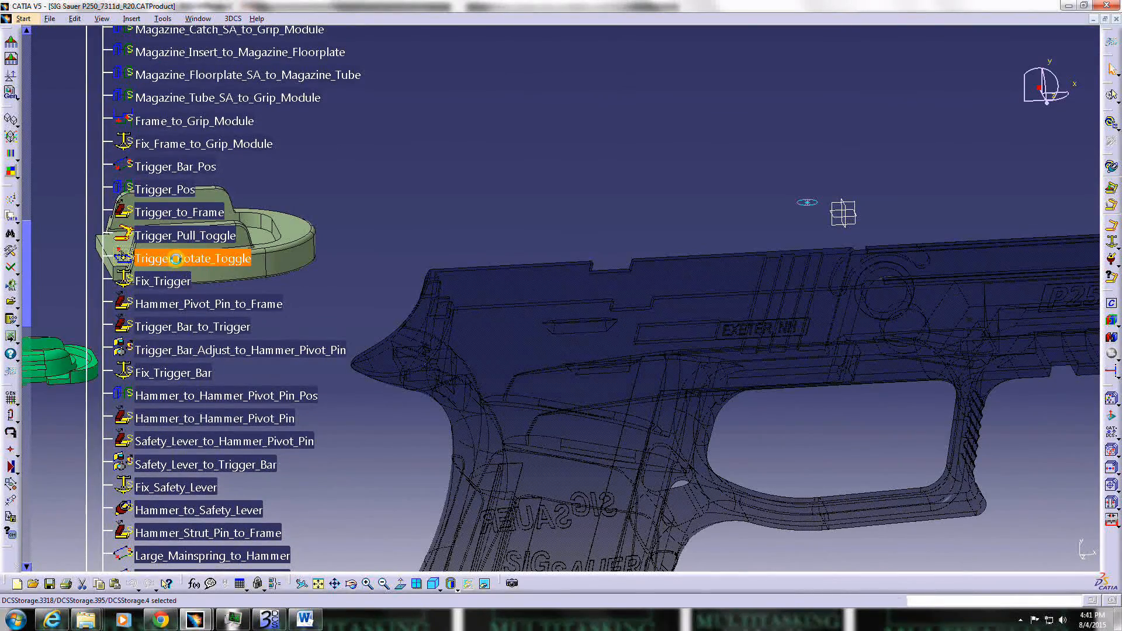
ctrl+click(187, 239)
right_click(187, 238)
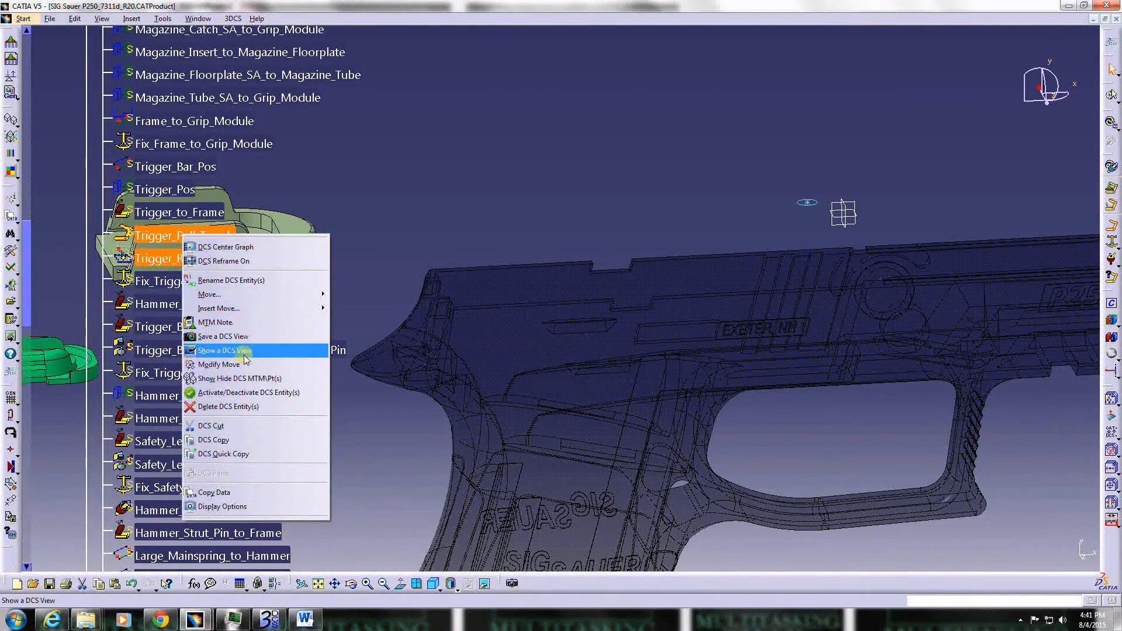
click(251, 394)
Find the Slide_Recoil move in the MoveList and activate it.
drag(30, 245, 41, 326)
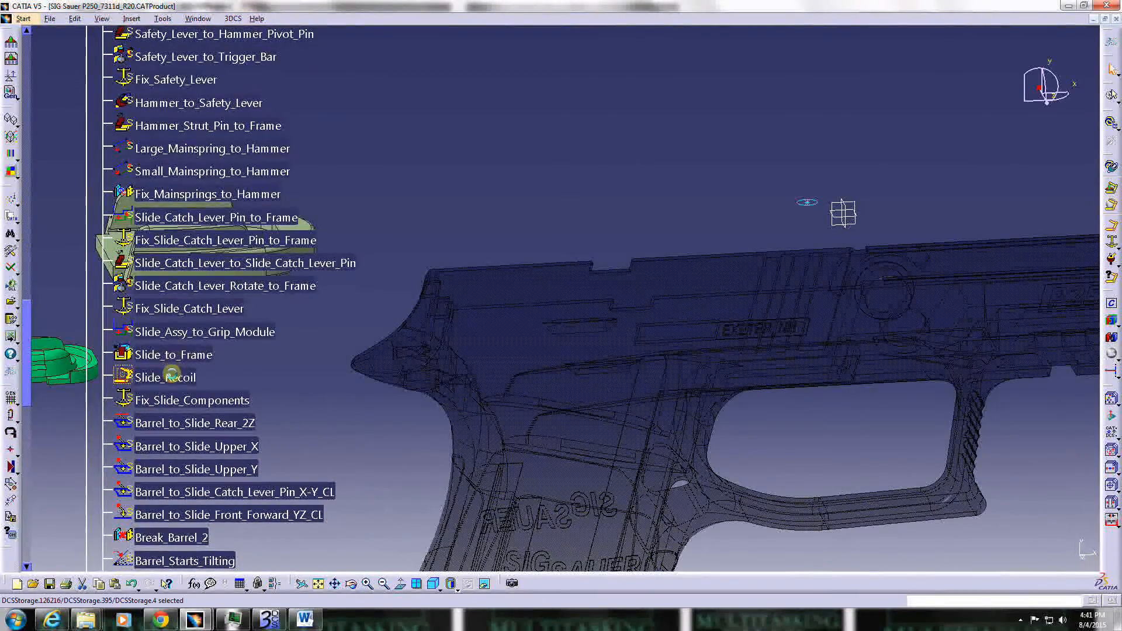
right_click(172, 374)
click(210, 249)
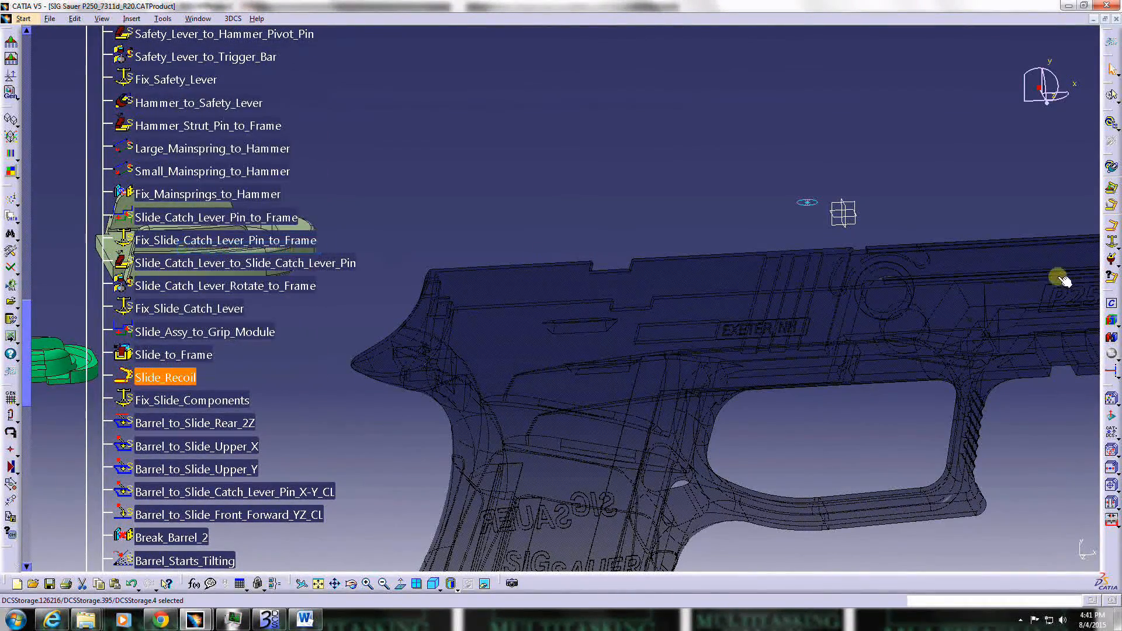
Build the assembly with the slide recoil active, animate its deviation and close the animation.
click(1112, 322)
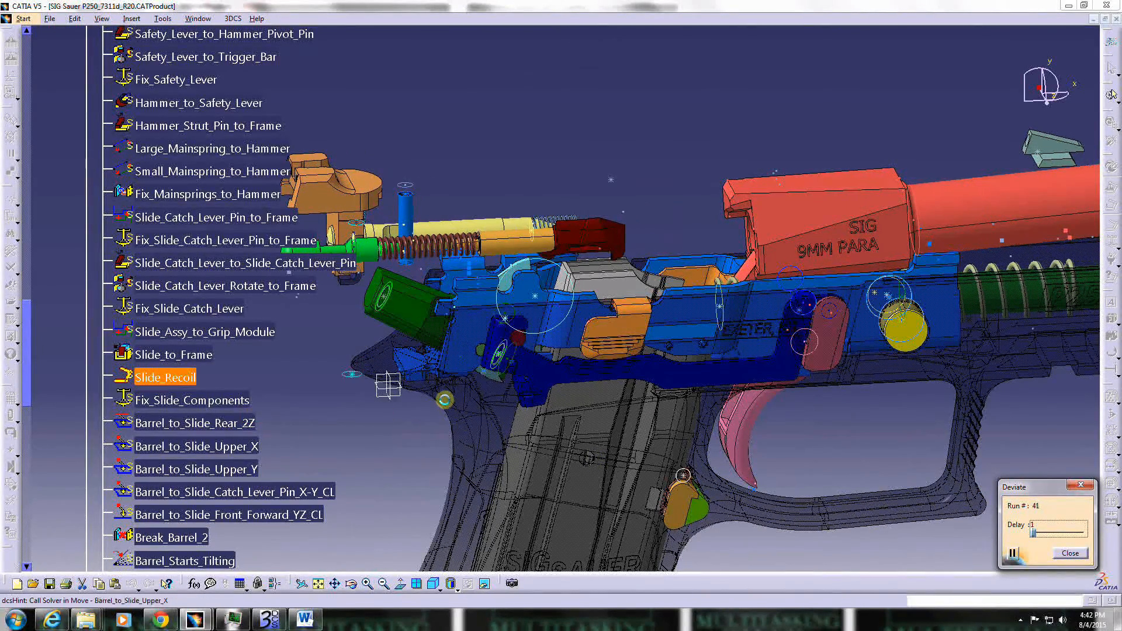
click(1070, 553)
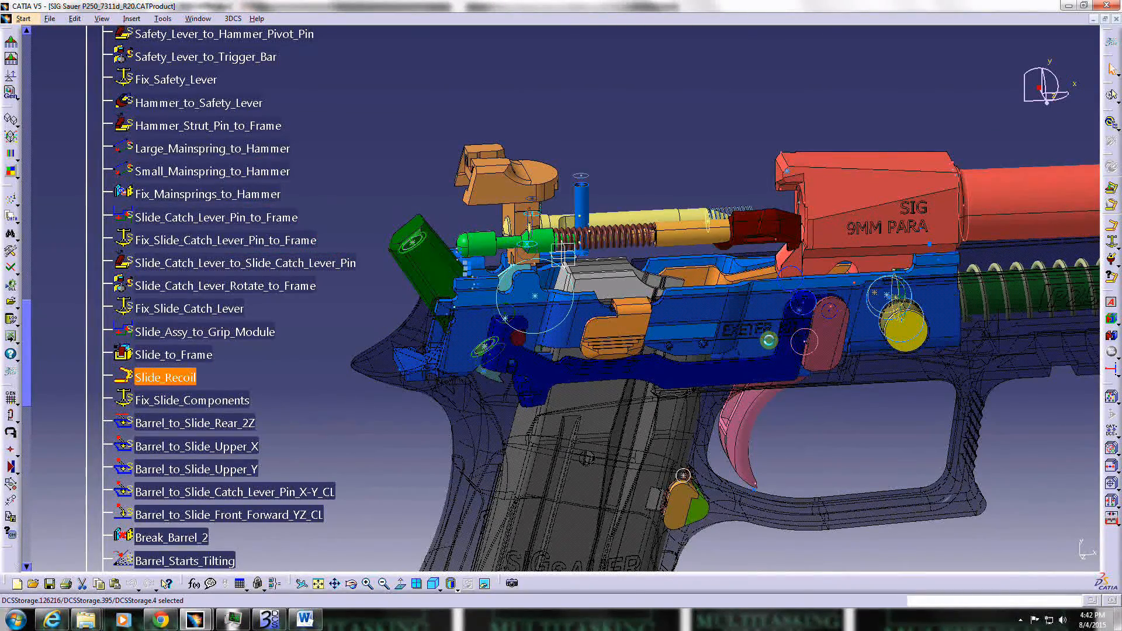